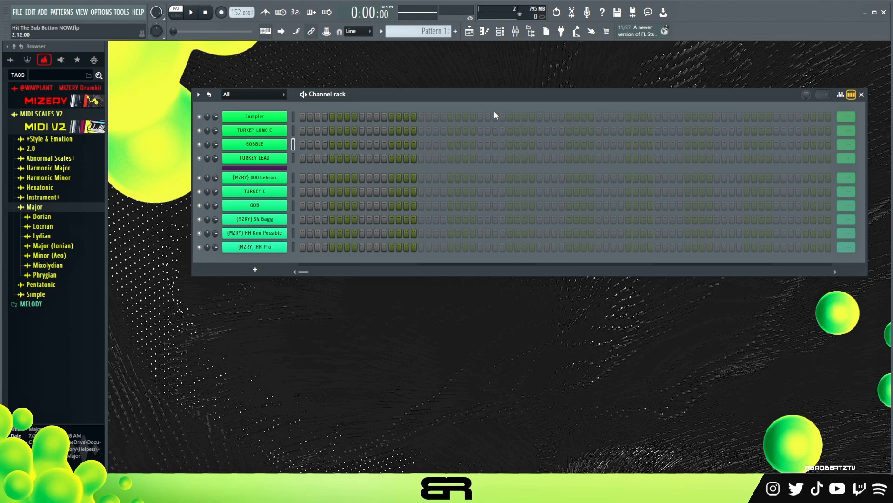
Open the GOBBLE channel's sampler settings and audition its sample waveform
drag(367, 93, 360, 98)
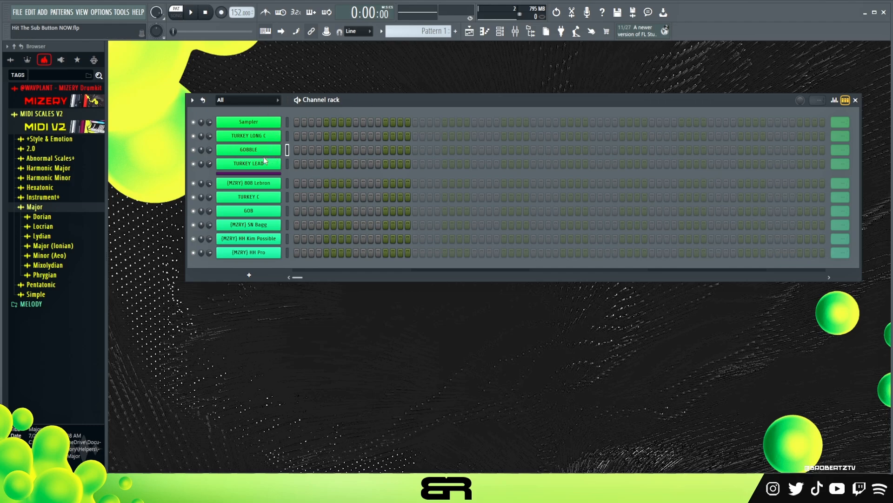
click(254, 154)
drag(393, 125, 395, 89)
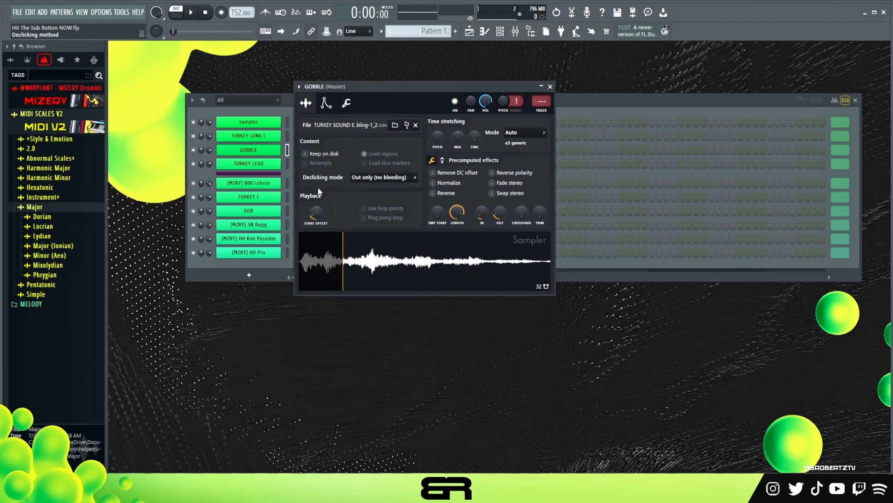
click(371, 271)
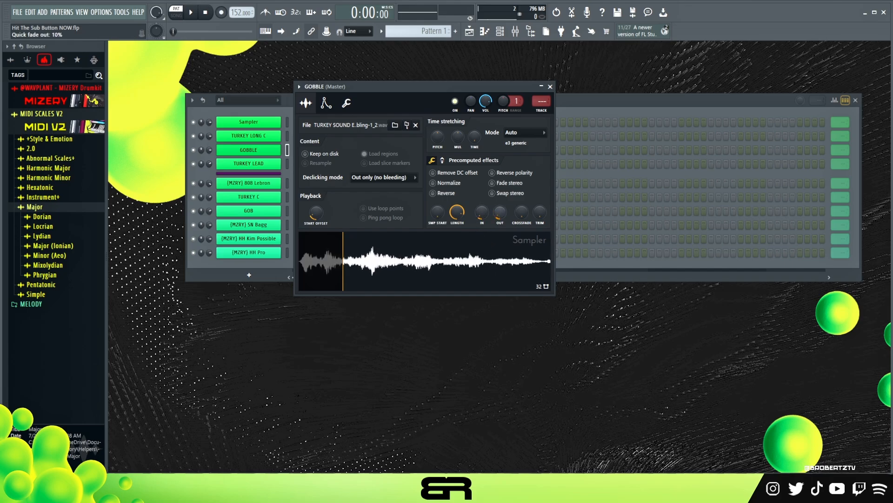
Inspect the TURKEY LONG C and TURKEY LEAD channel samplers and audition the TURKEY LEAD sample
click(248, 135)
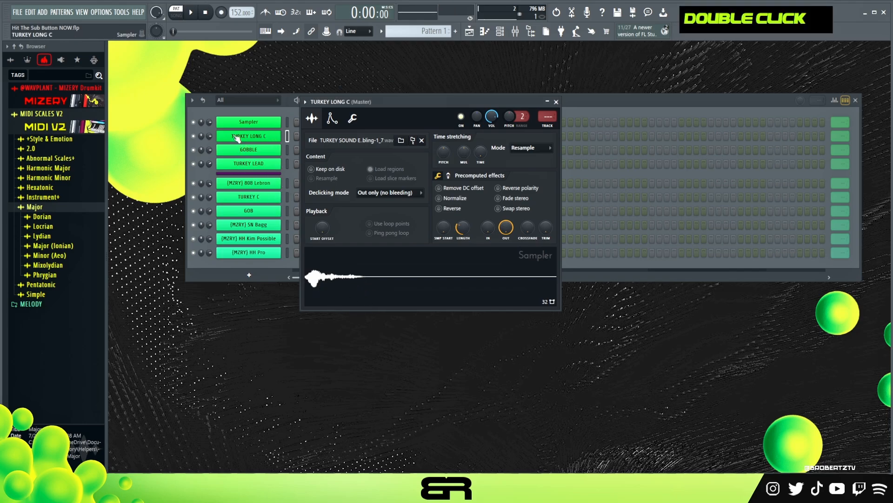
drag(363, 108, 431, 105)
click(258, 164)
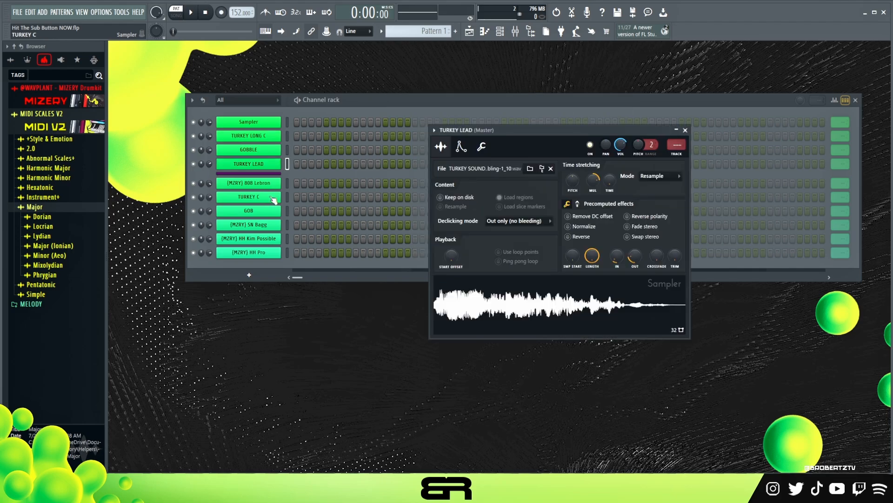
drag(518, 138, 374, 89)
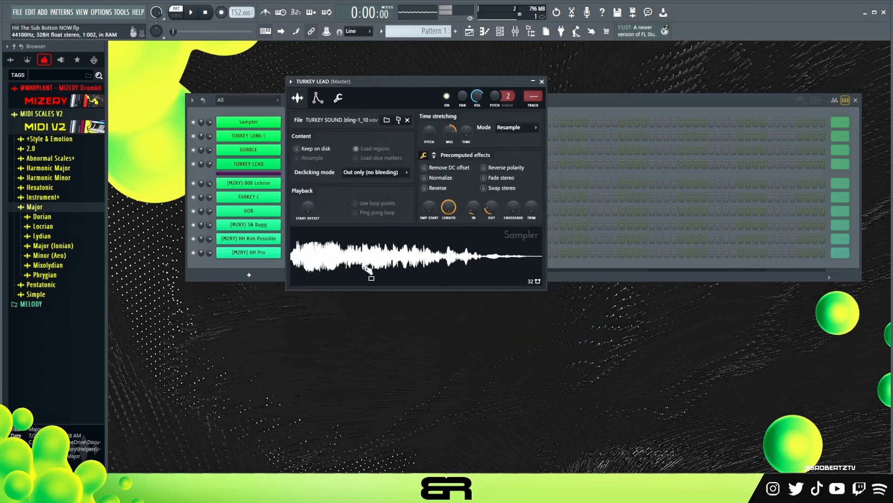
drag(372, 83, 421, 89)
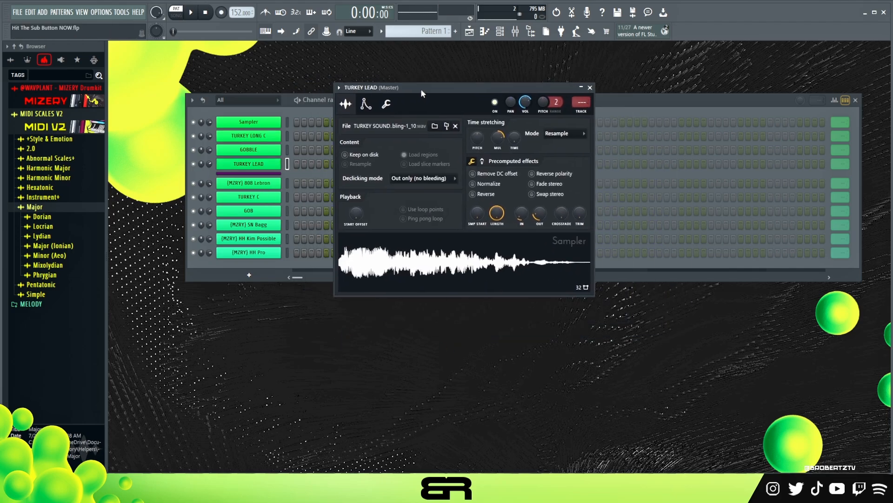
drag(420, 86, 453, 91)
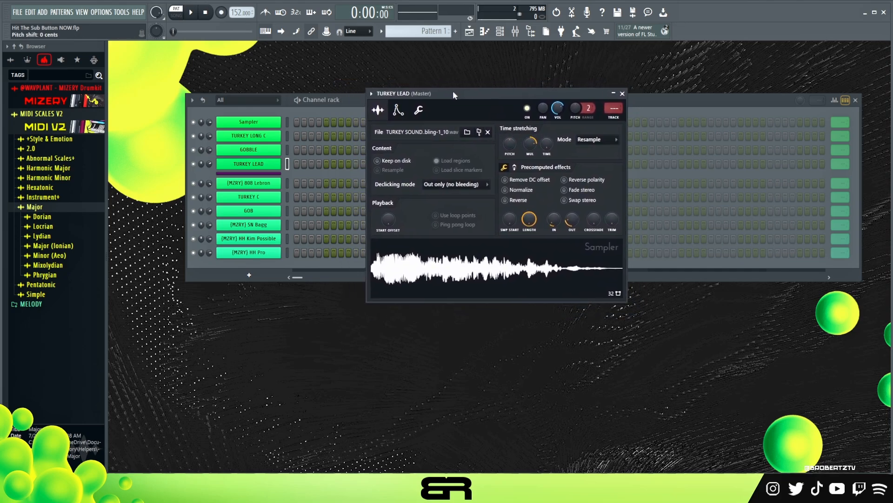
Open the GOBBLE channel's sample in the Newtone pitch corrector and enlarge the editor window
click(288, 149)
click(268, 151)
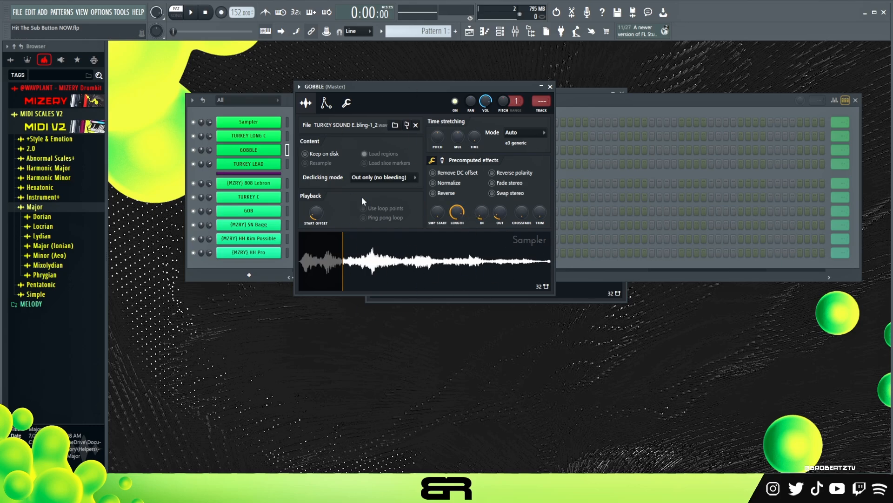
right_click(390, 255)
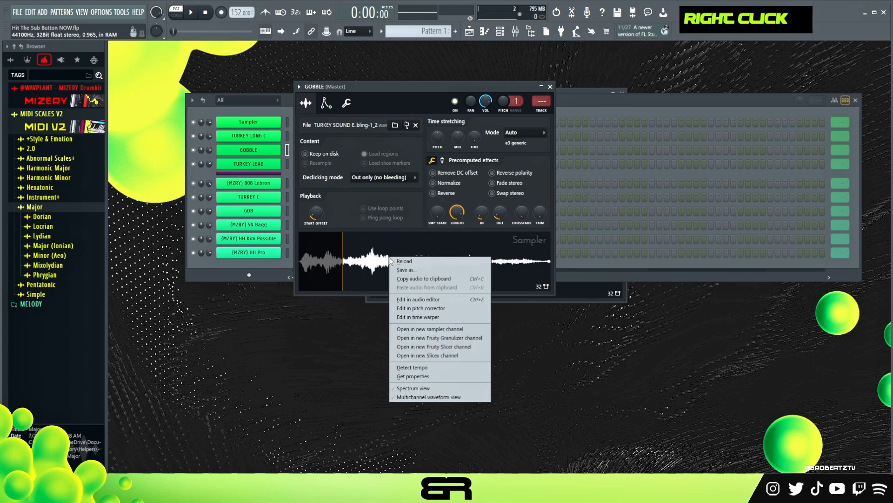
click(408, 308)
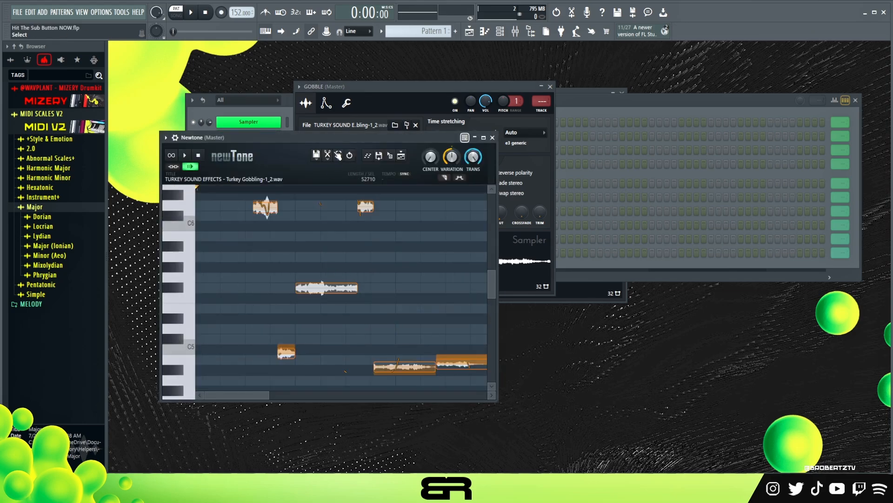
drag(349, 135, 328, 56)
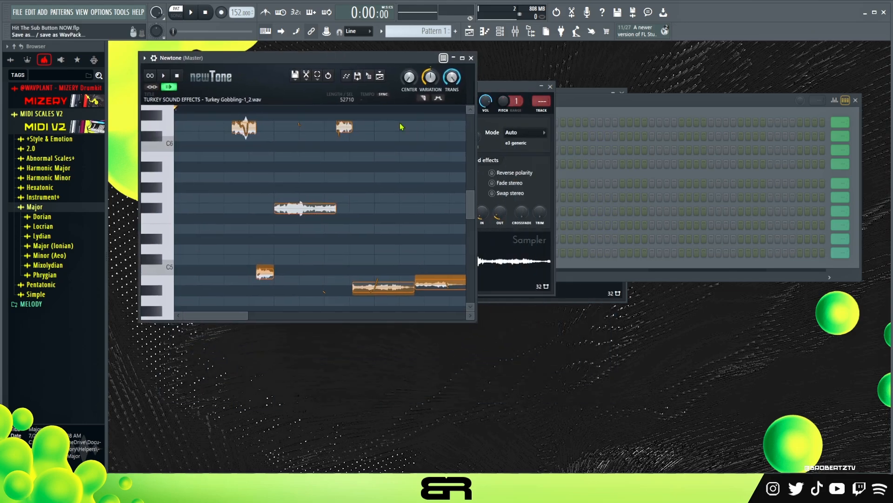
drag(476, 321, 773, 395)
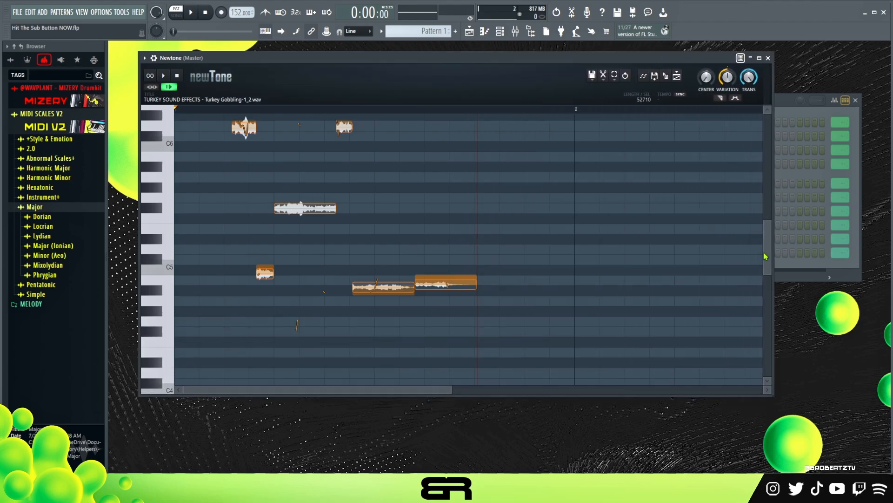
Move the first four note slices of the gobble sample to C6 and turn the pitch centering fully up
scroll(486, 232, up, 3)
scroll(208, 155, up, 3)
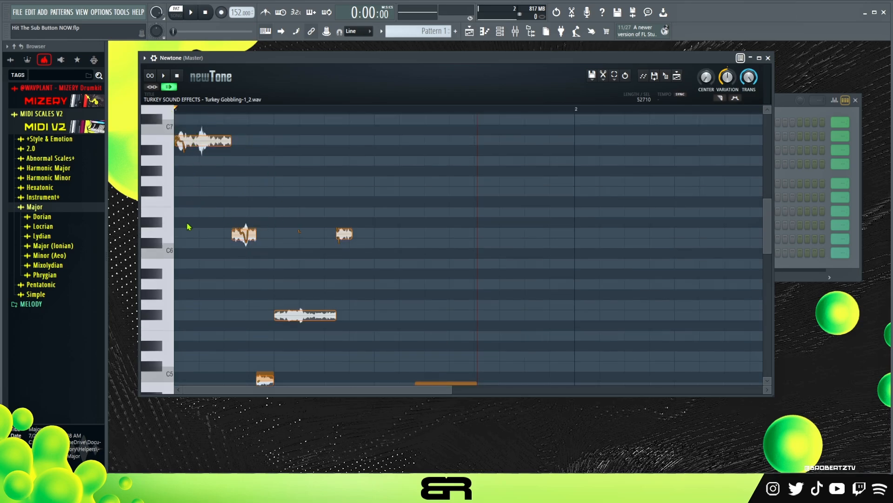
drag(203, 143, 257, 264)
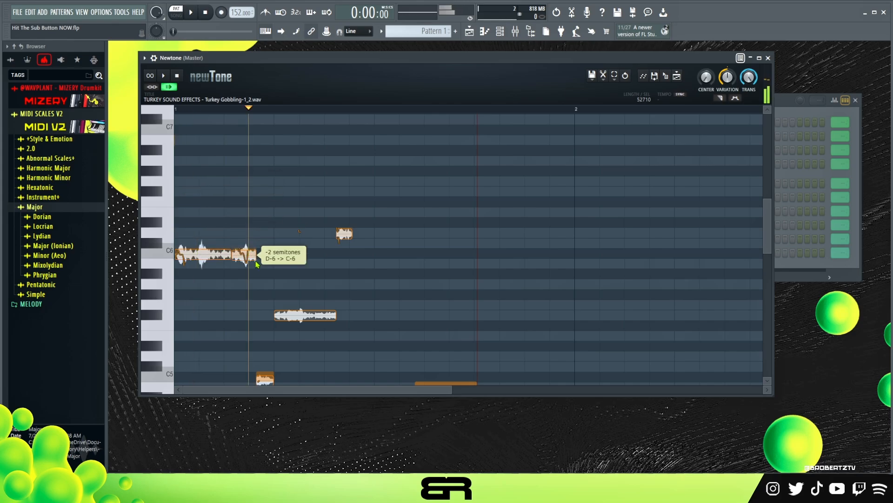
scroll(256, 264, down, 1)
drag(268, 365, 274, 243)
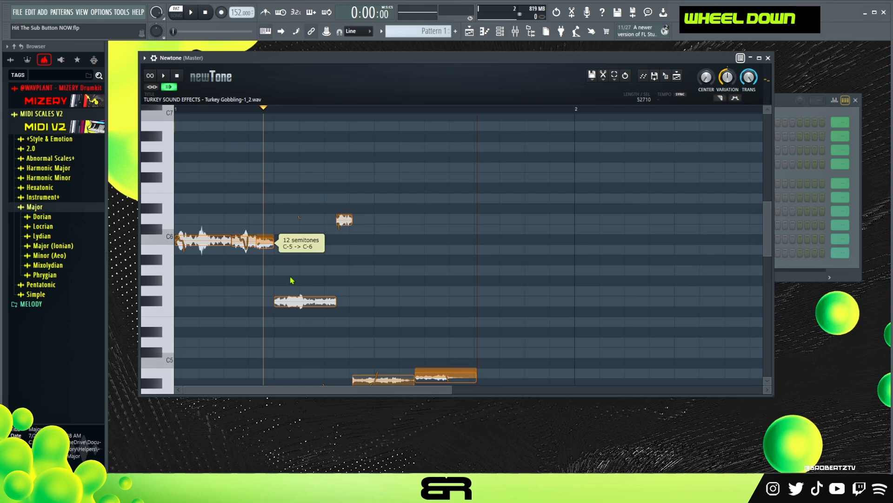
drag(309, 301, 309, 240)
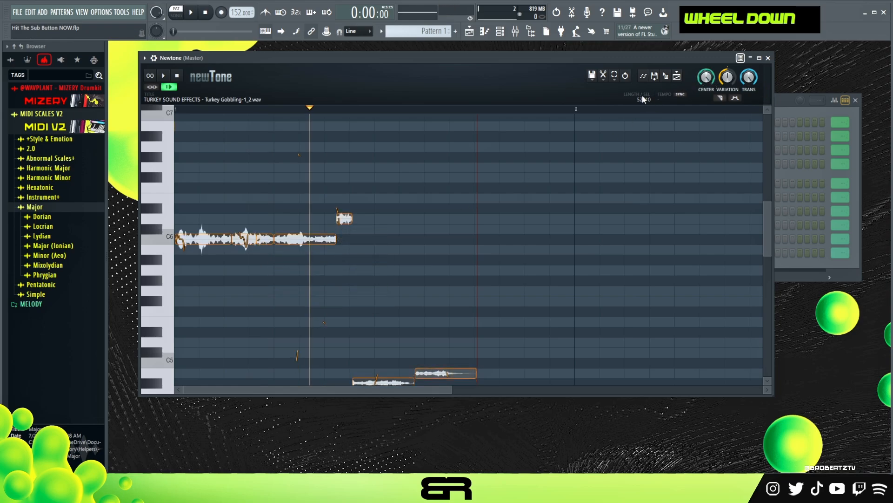
Examine the major and minor scale choices in Newtone and close the pitch editor
click(604, 80)
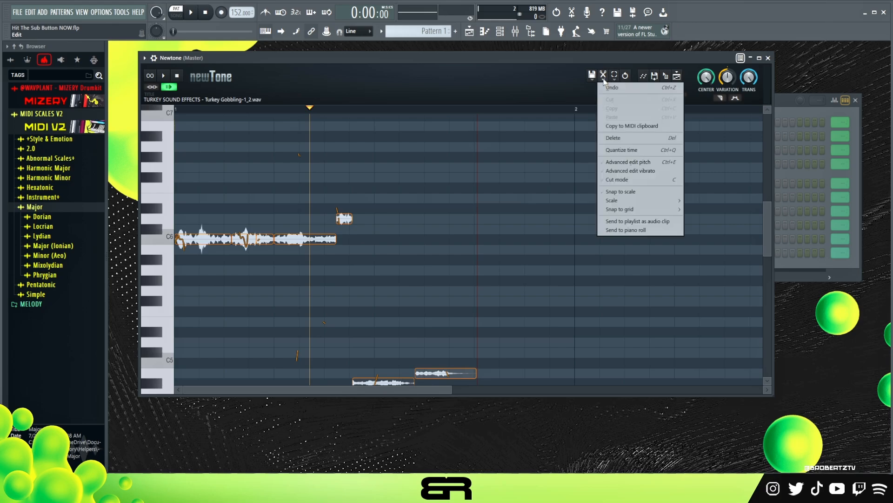
mouse_move(629, 203)
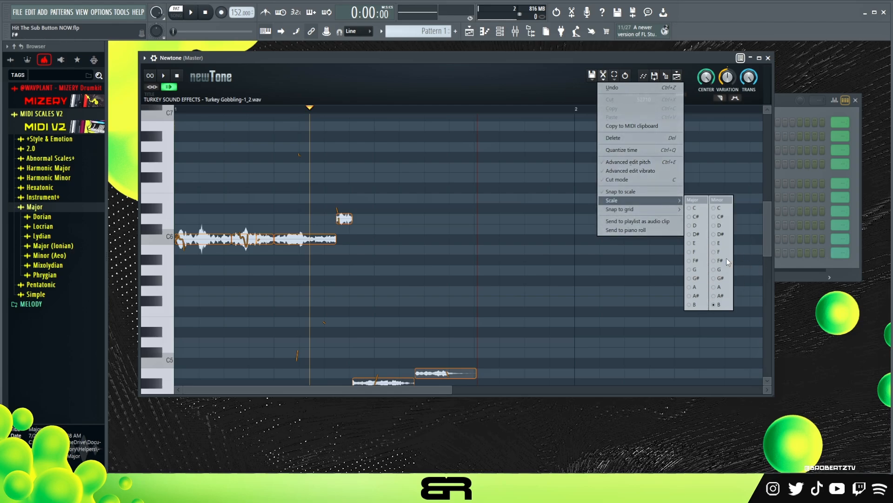
right_click(496, 208)
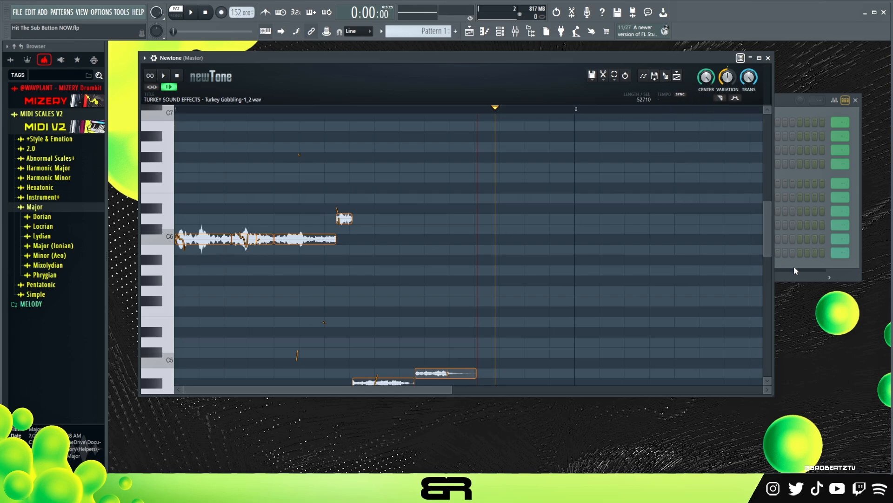
click(768, 57)
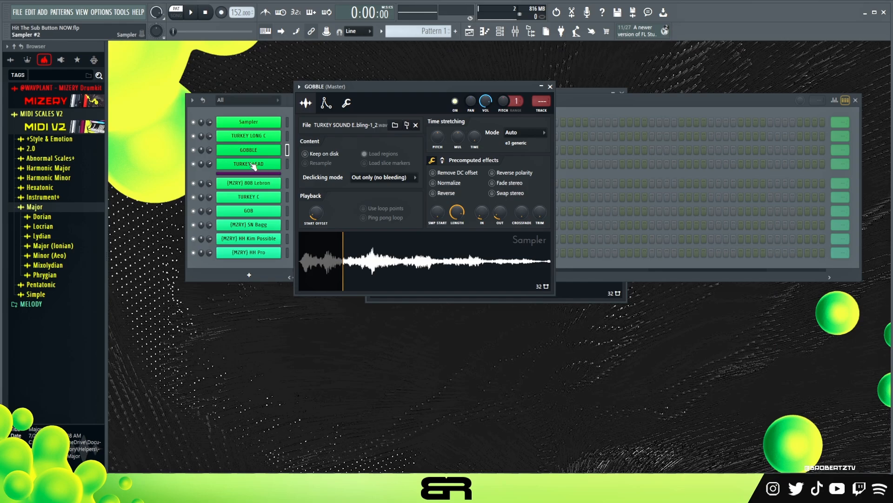
Audition the GOBBLE sample again and review its time-stretching settings
drag(336, 86, 440, 60)
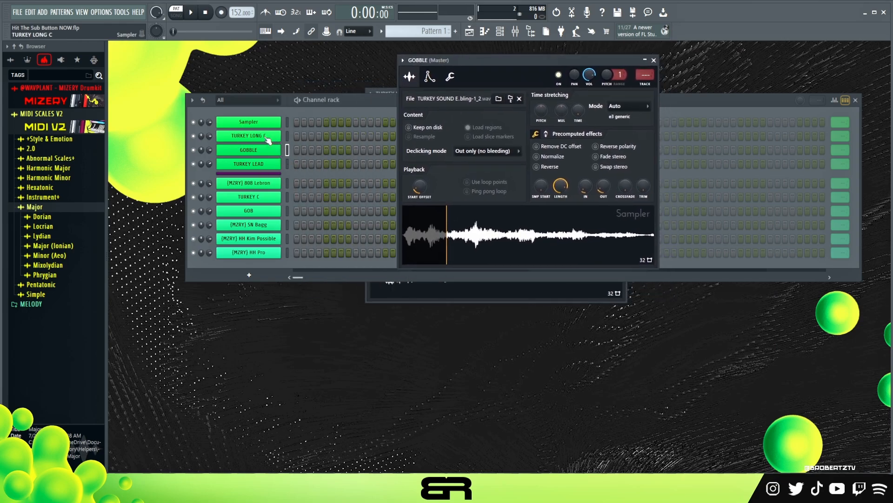
double_click(478, 243)
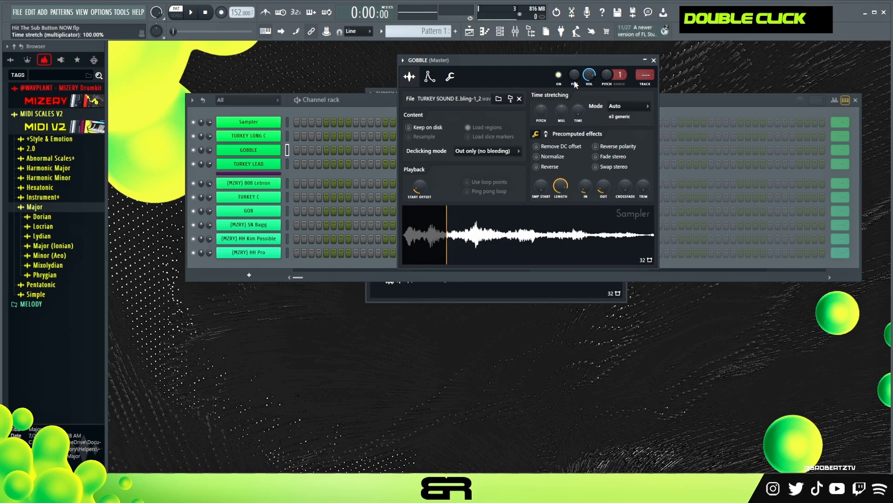
drag(594, 58, 500, 149)
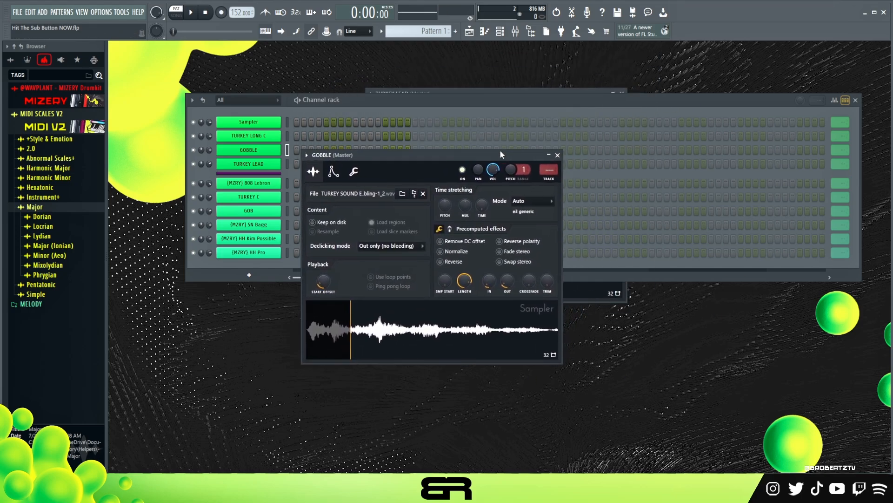
drag(385, 154, 391, 92)
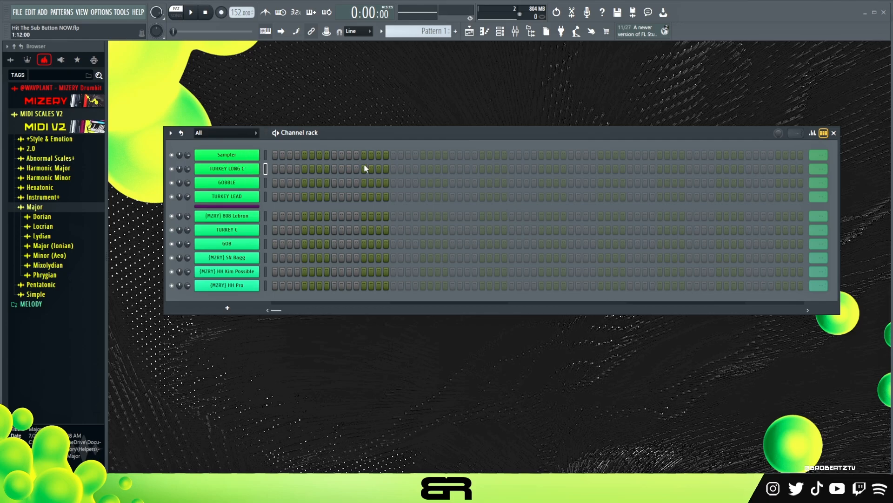
Try a project tempo of 155 BPM and restore it to 152 BPM
scroll(233, 14, up, 2)
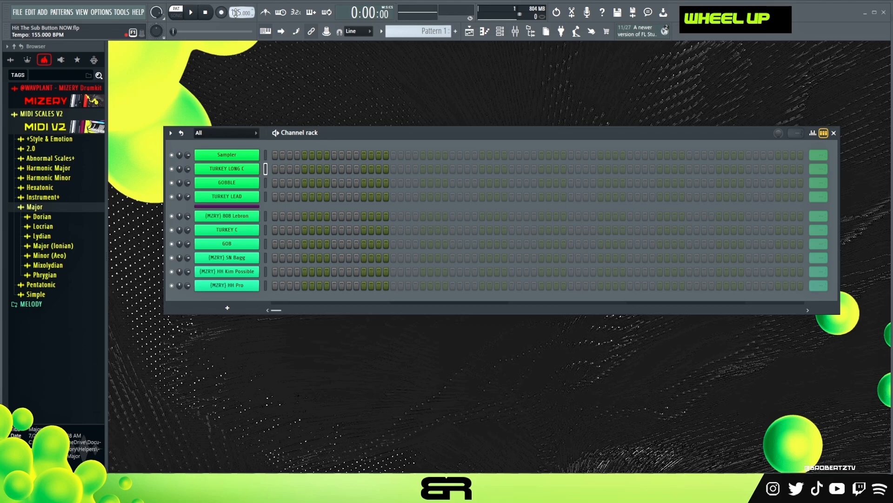
scroll(235, 13, down, 3)
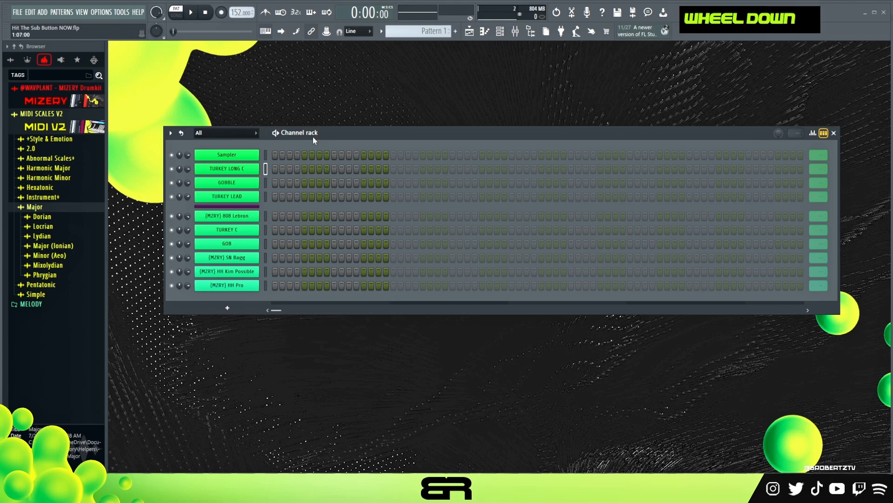
mouse_move(309, 128)
mouse_down()
mouse_move(274, 152)
mouse_move(301, 119)
mouse_up()
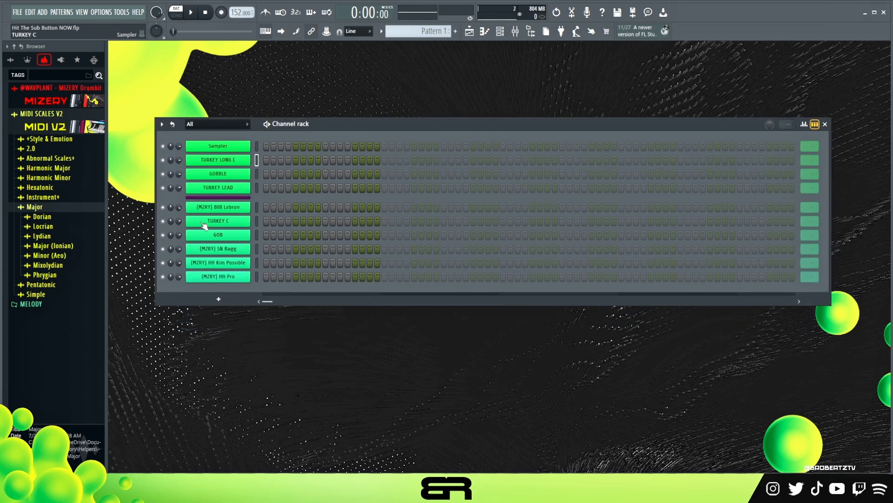
Load the C file from the Minor (Aeo) MIDI scales into the Sampler channel and collapse the Major folder
click(55, 258)
drag(44, 300, 239, 146)
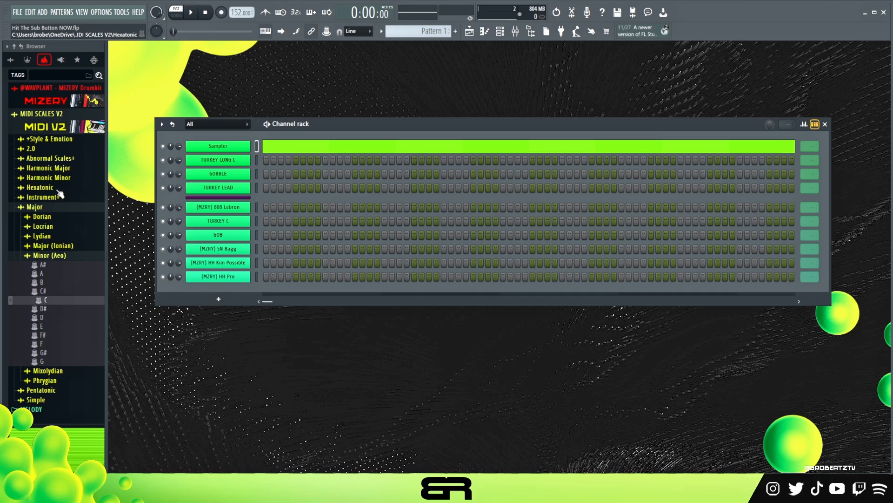
click(35, 206)
Rename the Sampler channel as "C Min"
right_click(242, 145)
click(291, 163)
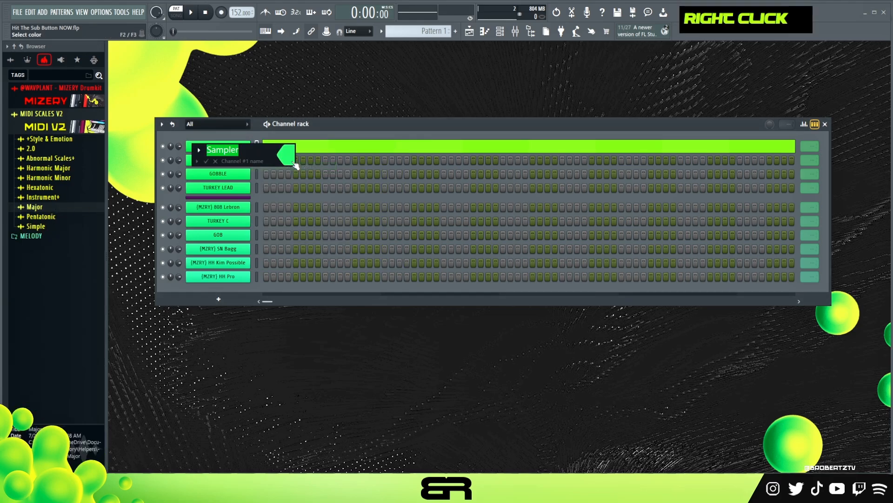
text(C Min)
key(Return)
Open the TURKEY LONG C channel's piano roll and place a single C5 note at the start of bar 1
right_click(238, 159)
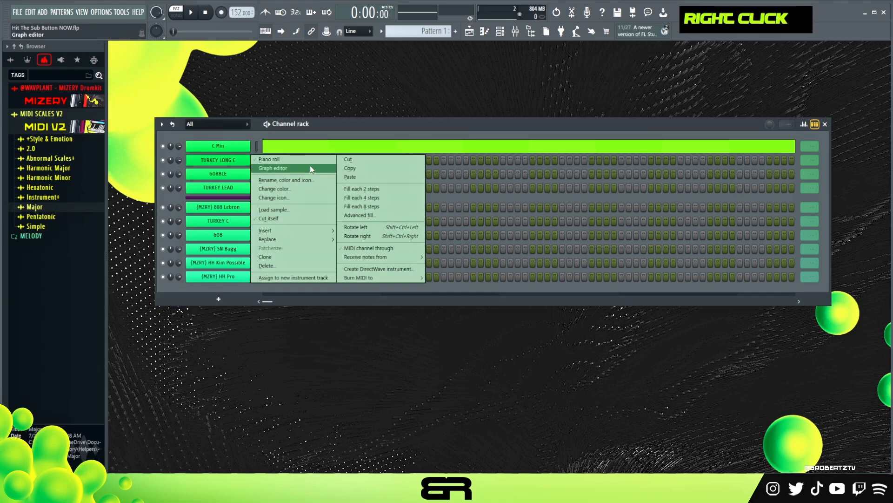
click(309, 161)
click(147, 251)
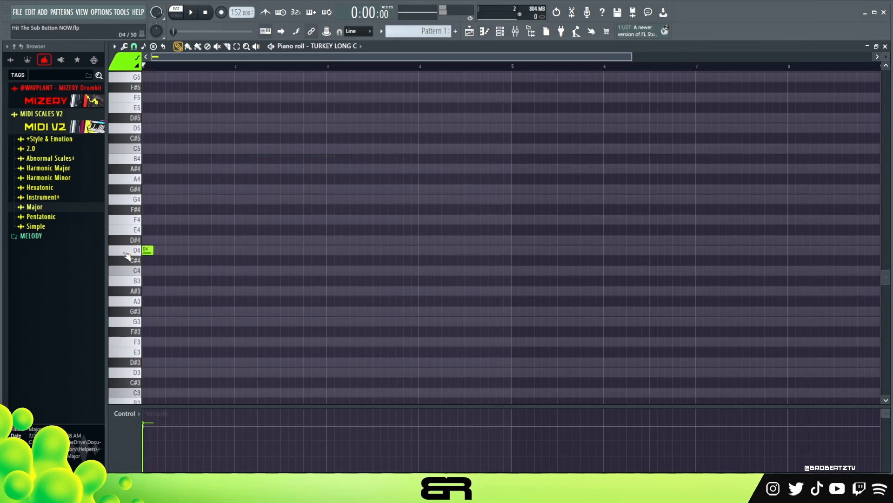
double_click(134, 251)
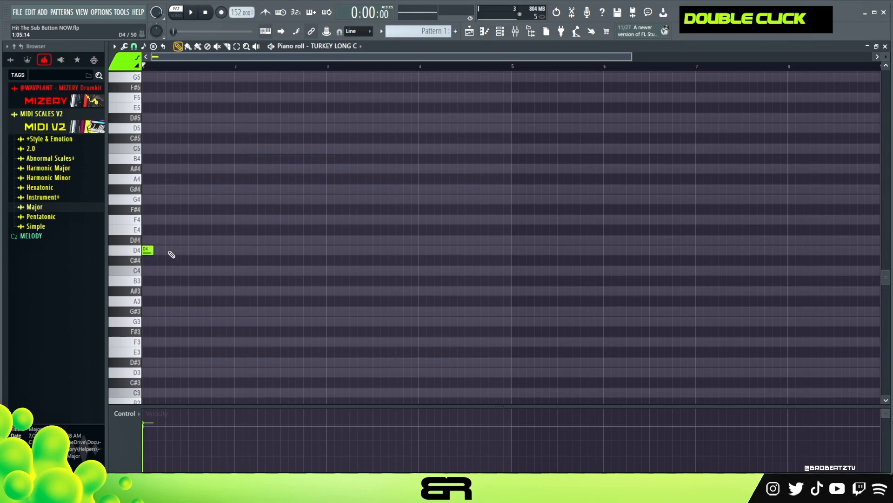
right_click(150, 252)
click(151, 148)
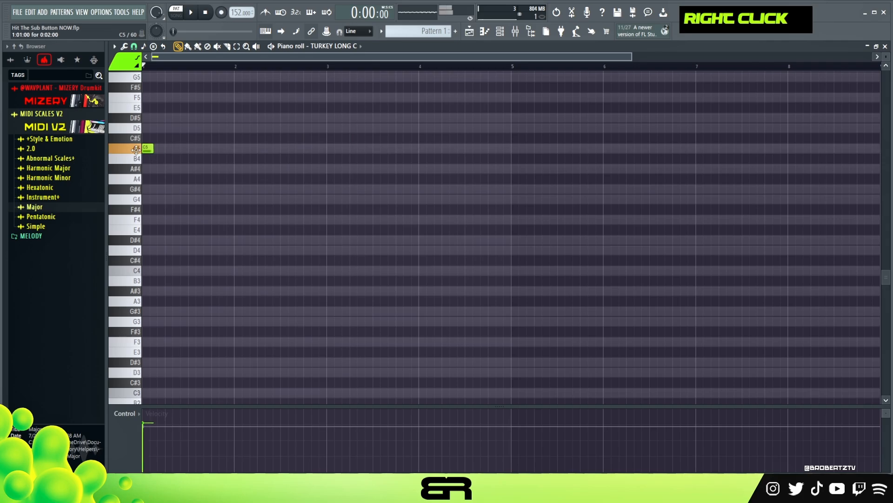
scroll(167, 195, up, 4)
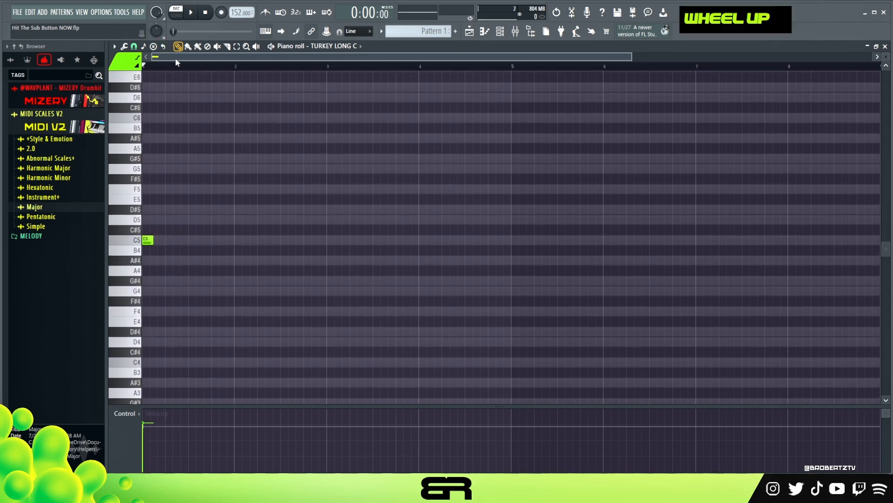
Draw D5, D#5, F5 and G5 as consecutive two-step notes after the C5 in bar 1 and play them back
scroll(178, 59, up, 3)
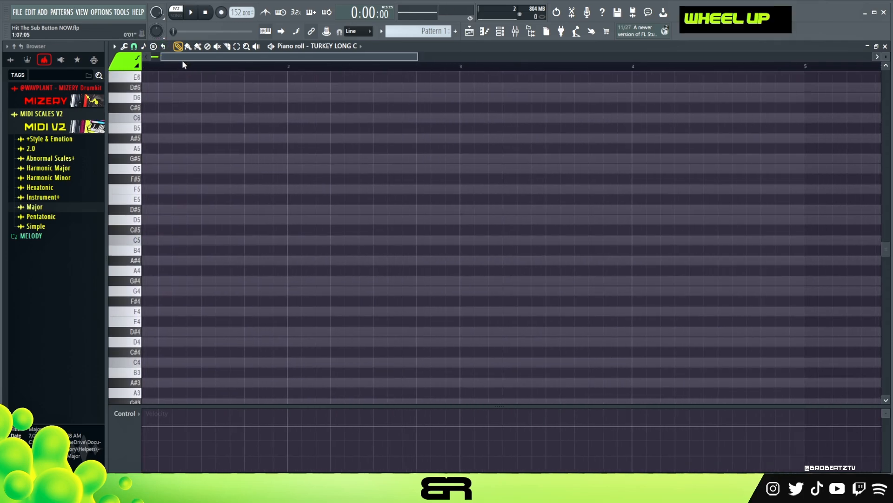
click(133, 47)
click(146, 169)
ctrl+click(161, 240)
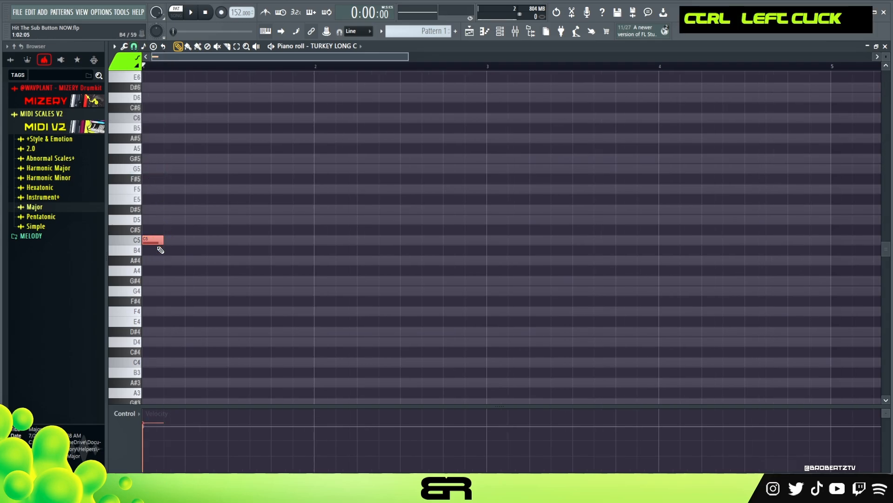
click(134, 46)
click(146, 169)
right_click(221, 204)
mouse_move(156, 229)
mouse_down()
mouse_move(157, 249)
mouse_move(166, 217)
mouse_move(239, 169)
mouse_up()
right_click(226, 200)
right_click(273, 199)
key(space)
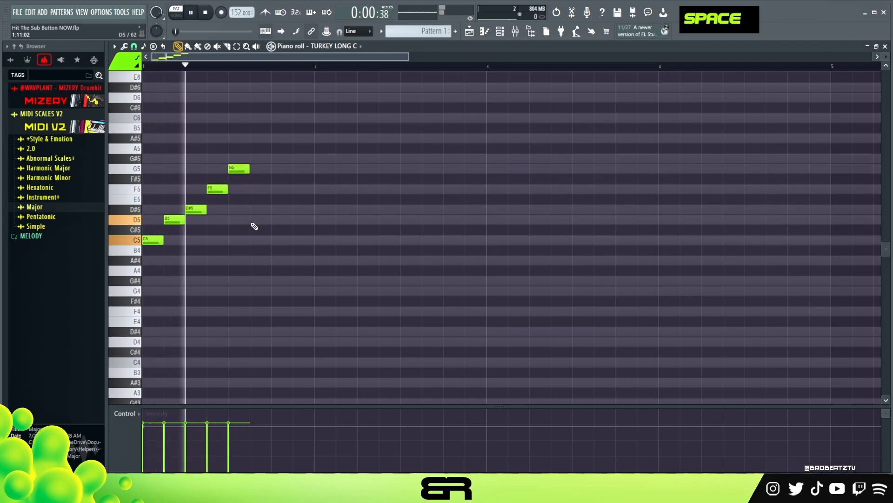
key(space)
Add D#5 beneath the G5 and D5 right after it, and move the F5 note to beat 4 of bar 1
key(ctrl+a)
right_click(286, 267)
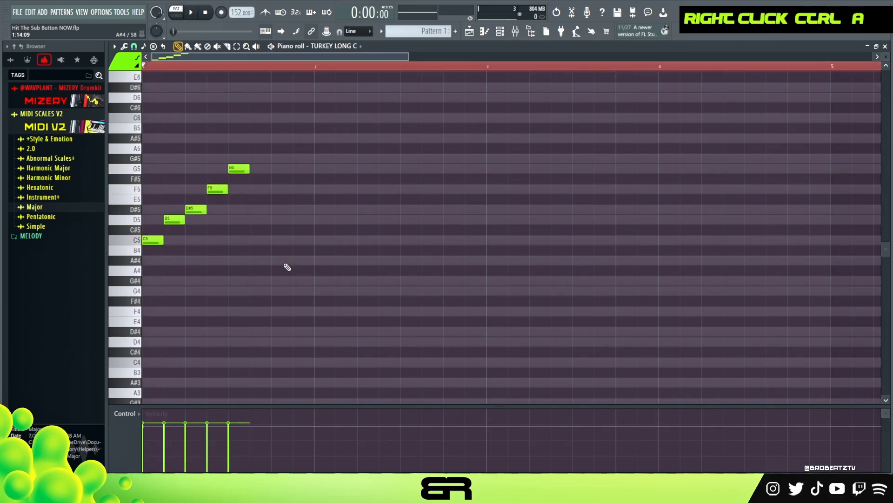
drag(173, 172, 233, 186)
right_click(247, 216)
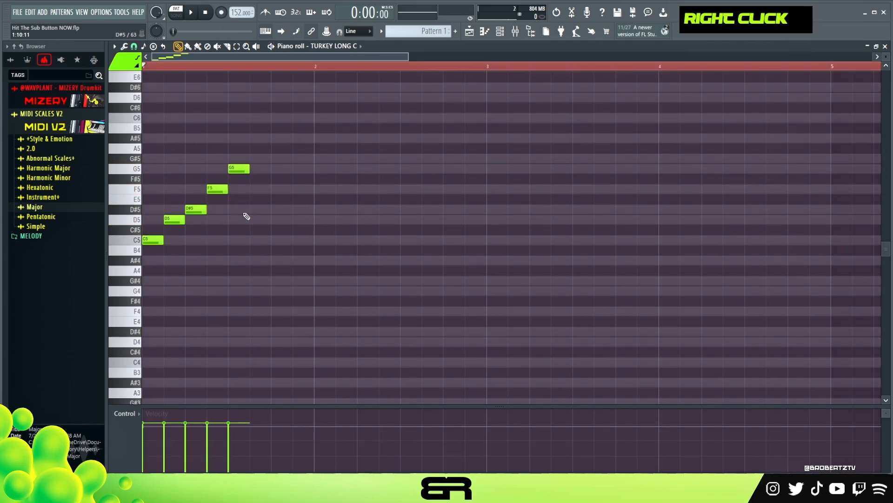
drag(214, 195, 254, 220)
right_click(266, 218)
click(219, 188)
drag(219, 187, 272, 191)
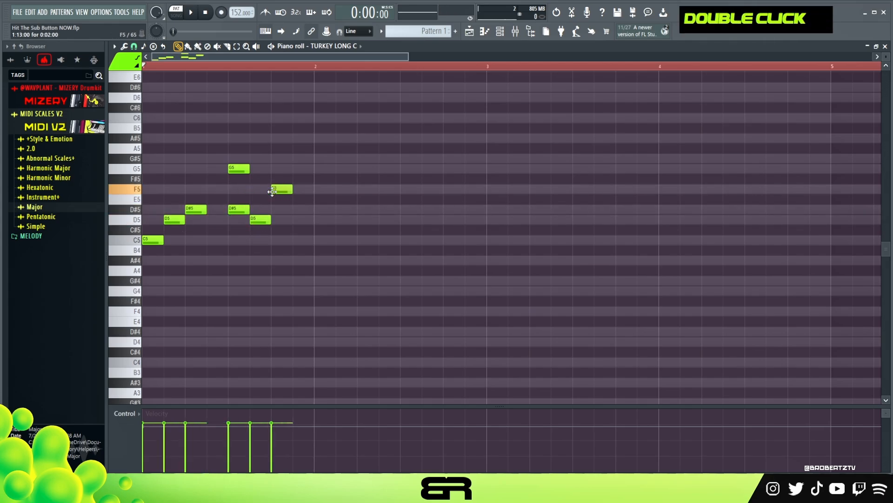
Add a D#5 after the F5 and a D5 at the start of bar 2, and play the melody back
click(300, 209)
key(space)
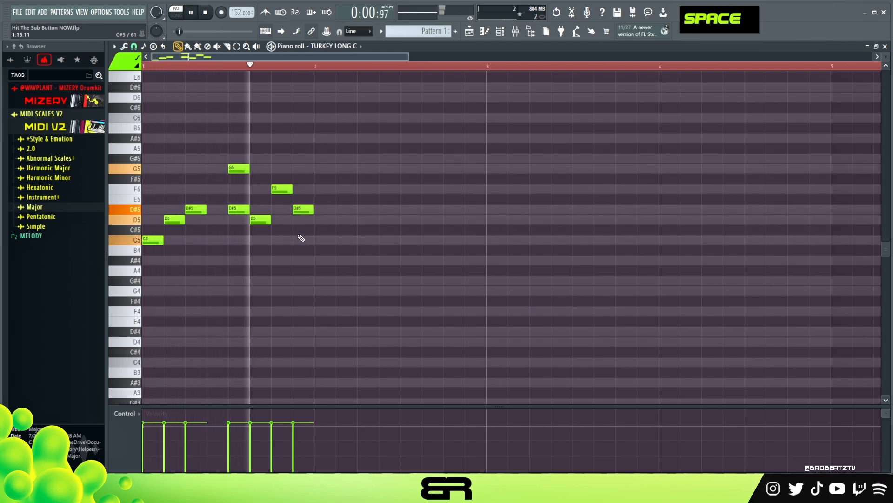
click(320, 220)
key(space)
key(space)
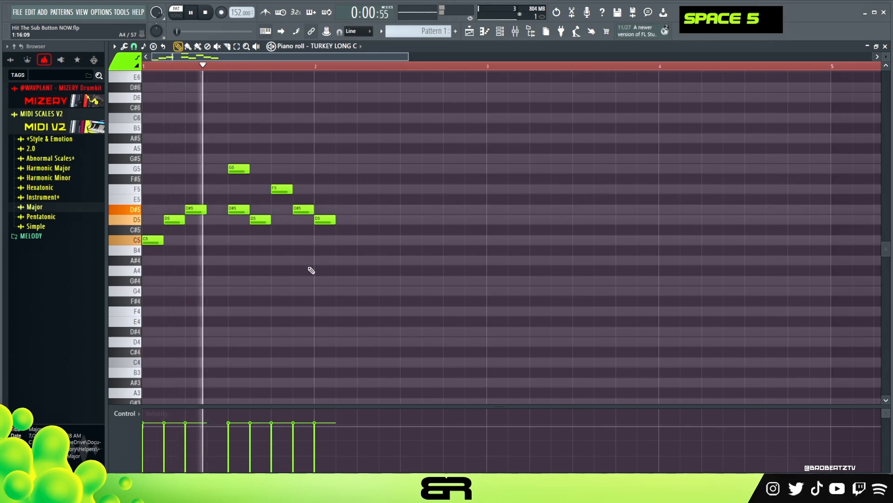
key(space)
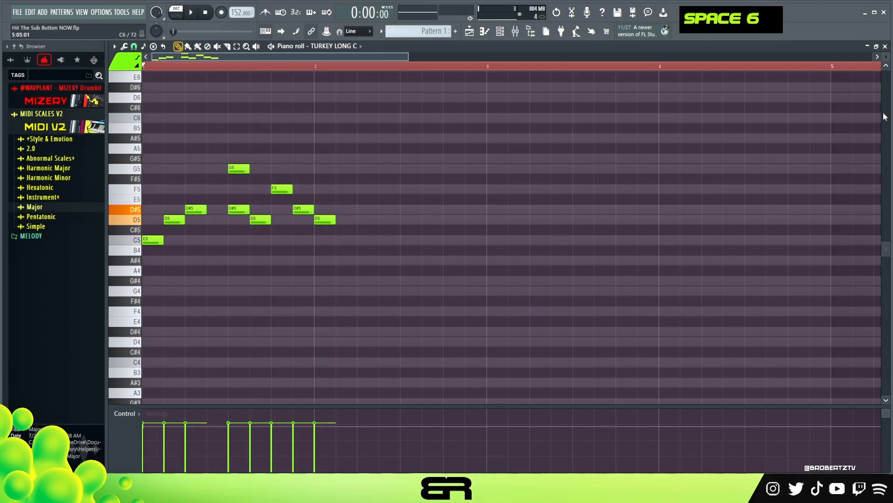
Clear the time selection from the piano roll's timeline
click(878, 56)
drag(472, 56, 363, 56)
scroll(884, 56, up, 5)
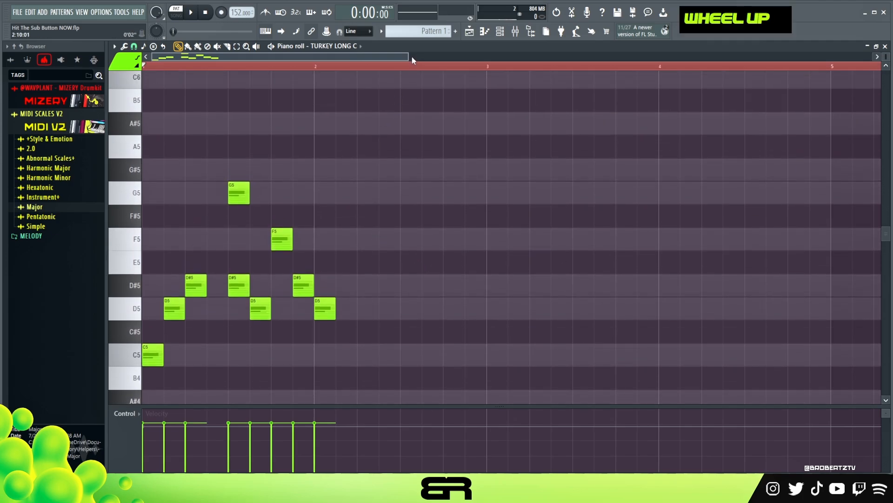
scroll(412, 57, up, 2)
right_click(358, 155)
drag(379, 180, 147, 370)
right_click(279, 366)
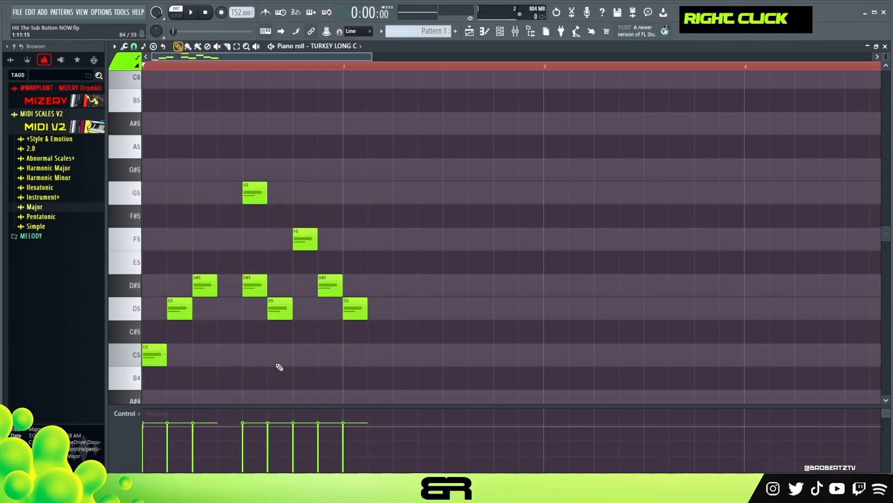
double_click(288, 64)
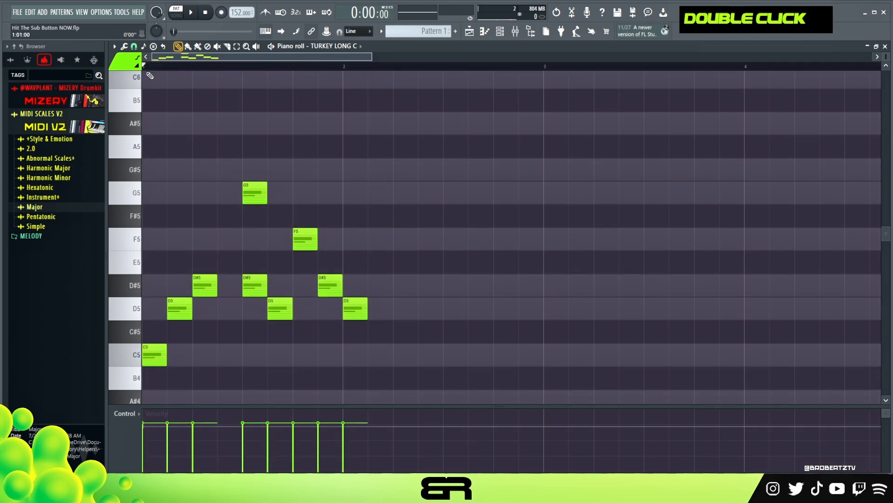
right_click(398, 309)
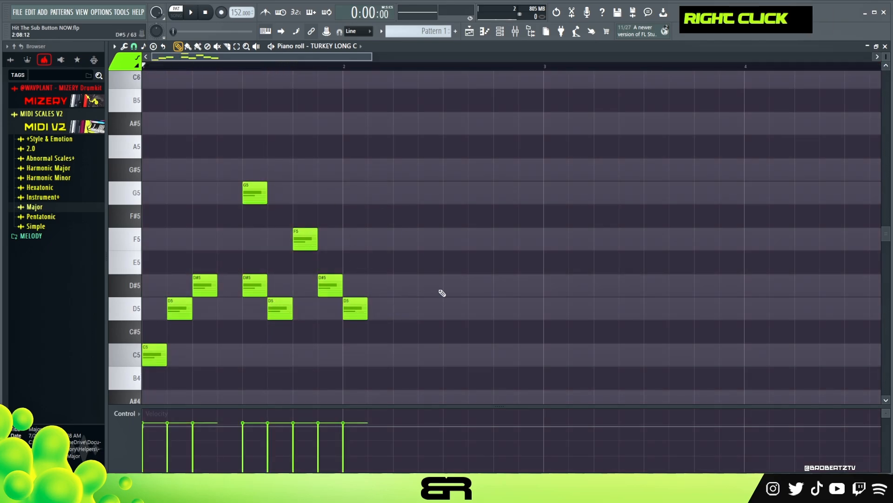
drag(546, 67, 136, 79)
double_click(150, 67)
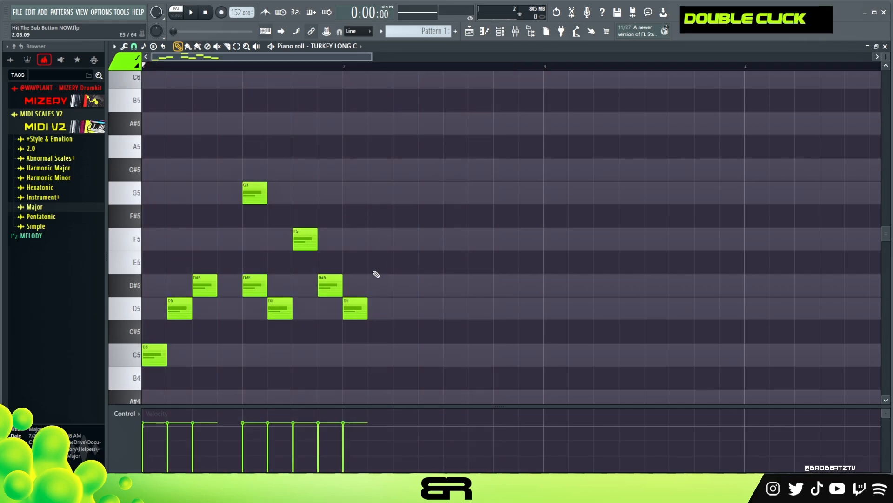
Copy the last D#5 and D5 pair to beat 3 of bar 2 and add a D5 directly before it
key(ctrl)
ctrl+drag(337, 283, 458, 293)
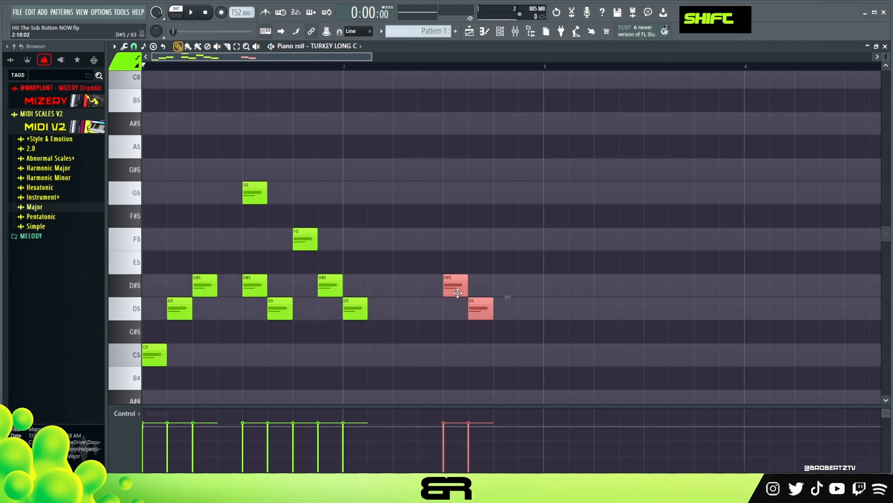
right_click(508, 296)
click(431, 308)
key(space)
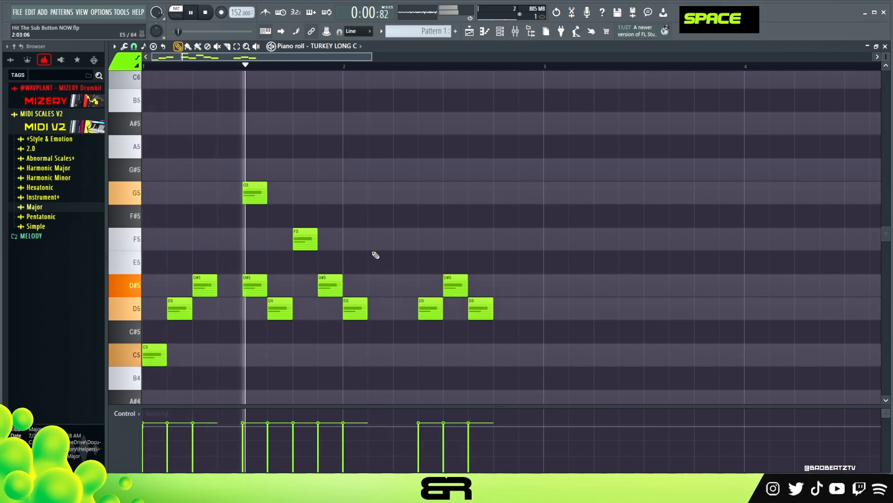
key(space)
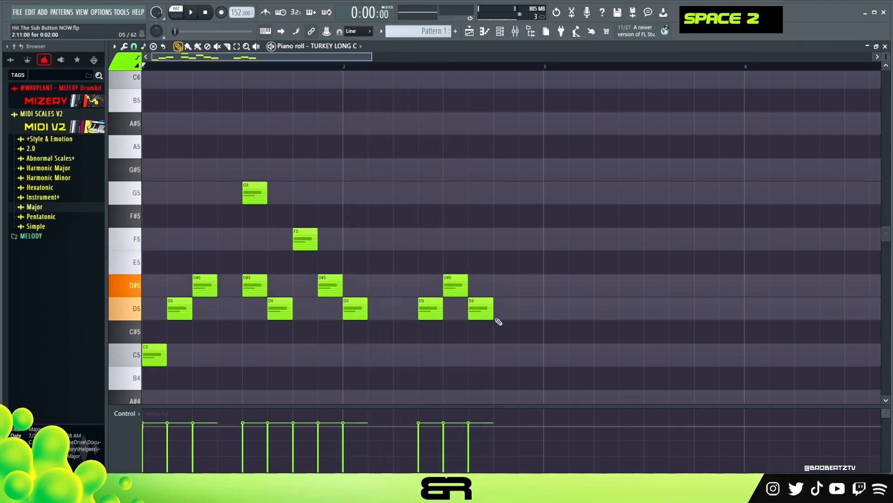
Add a C5 note on beat 4 of bar 2 and play the two-bar melody back
click(500, 354)
key(space)
scroll(434, 220, down, 3)
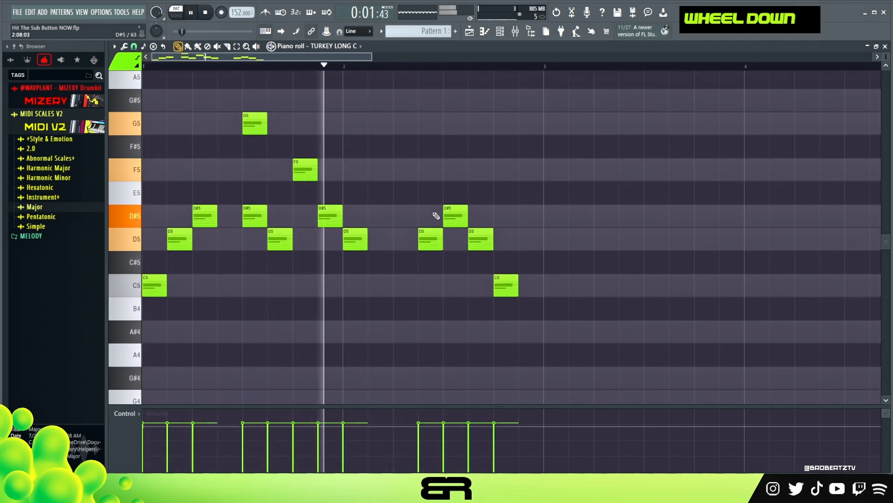
key(space)
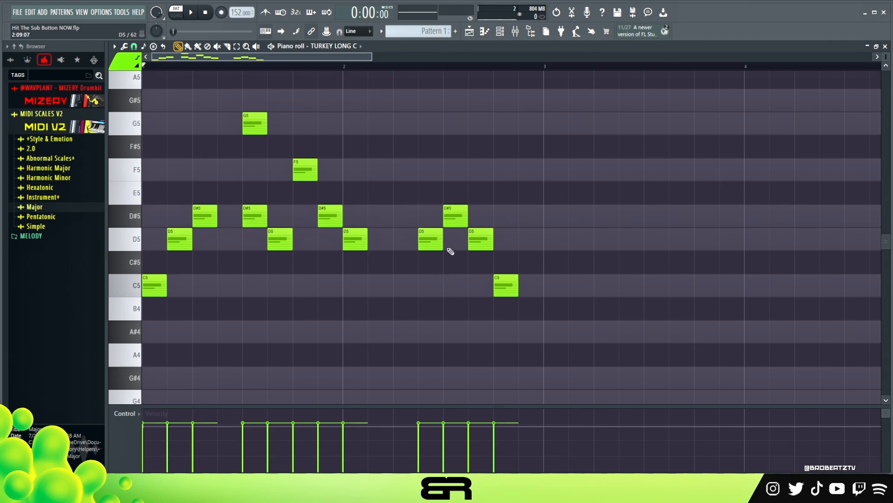
Add a G4 note under the D#5 on beat 3 of bar 2 and play the result back
scroll(433, 219, up, 2)
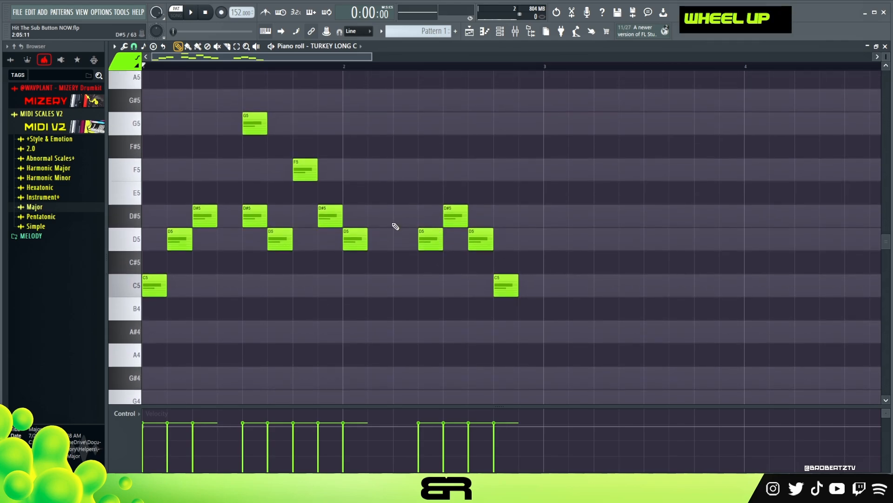
click(452, 123)
drag(423, 121, 479, 140)
key(ctrl+Down)
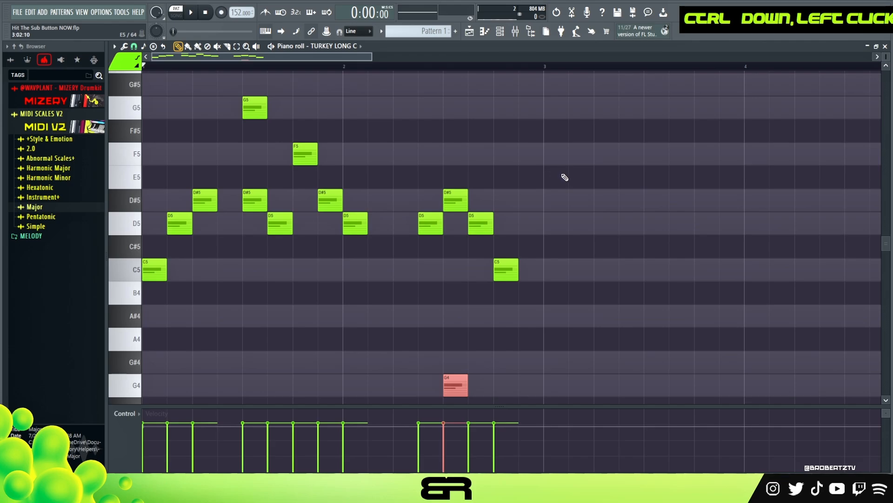
key(space)
right_click(565, 172)
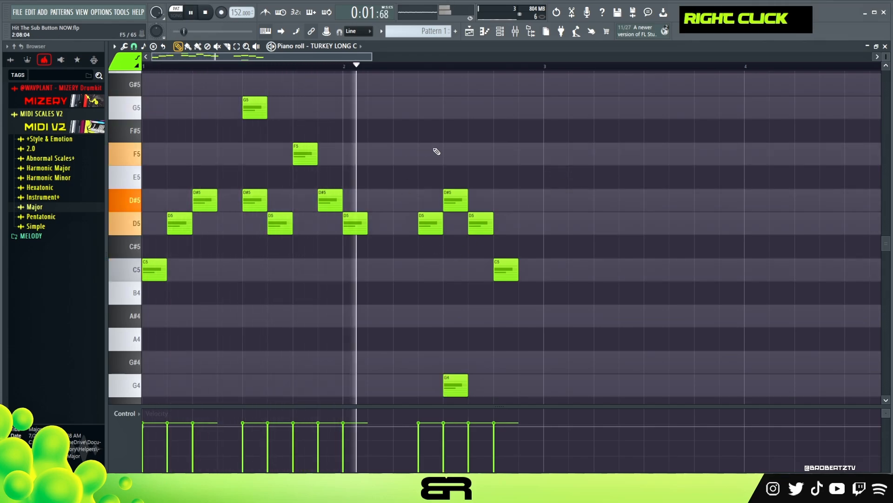
key(space)
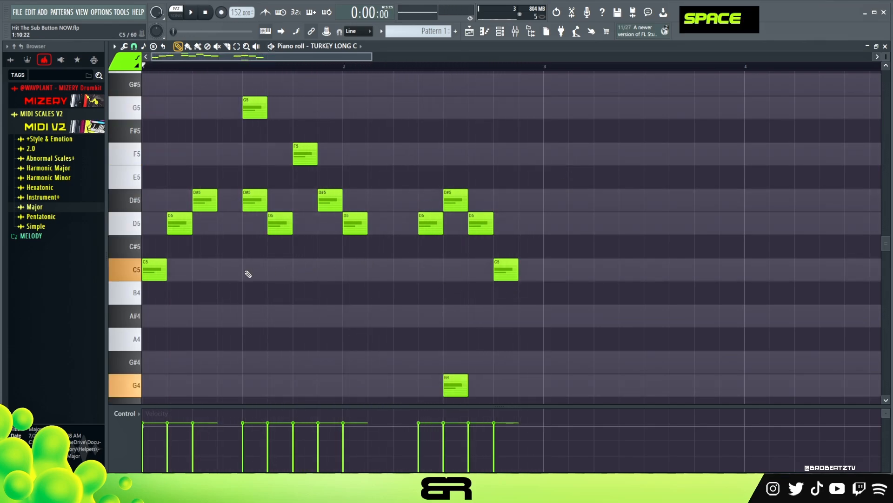
Duplicate the opening C5 note one octave up to C6 and play the melody back
shift+click(168, 269)
key(ctrl+Up)
scroll(235, 275, up, 4)
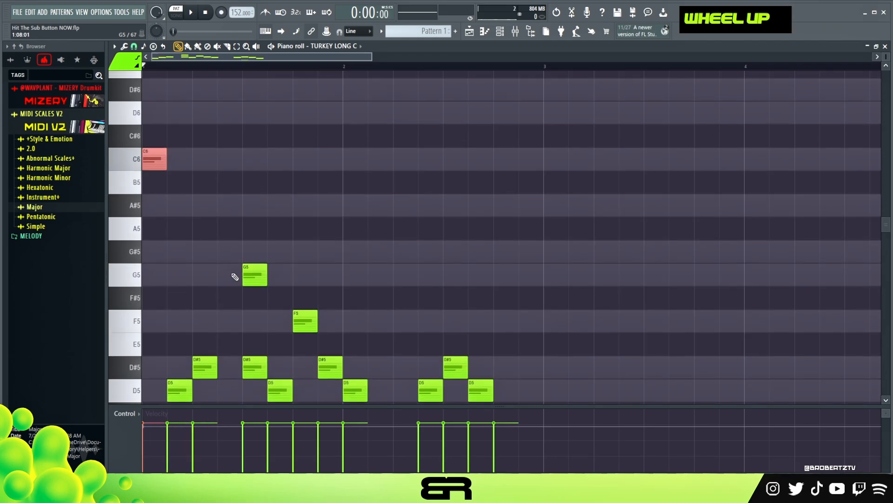
key(space)
scroll(260, 253, down, 3)
key(space)
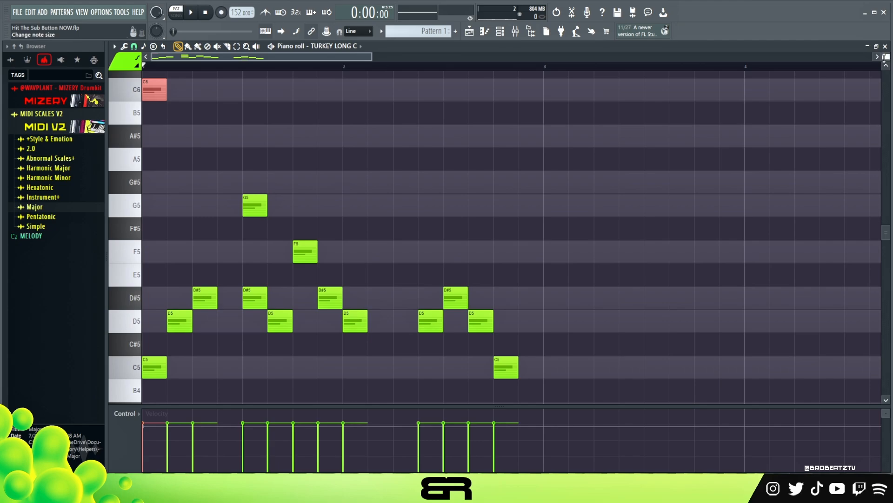
Duplicate the two-bar melody to bar 3 and copy the resulting four bars to bar 5, filling eight bars
scroll(592, 161, down, 3)
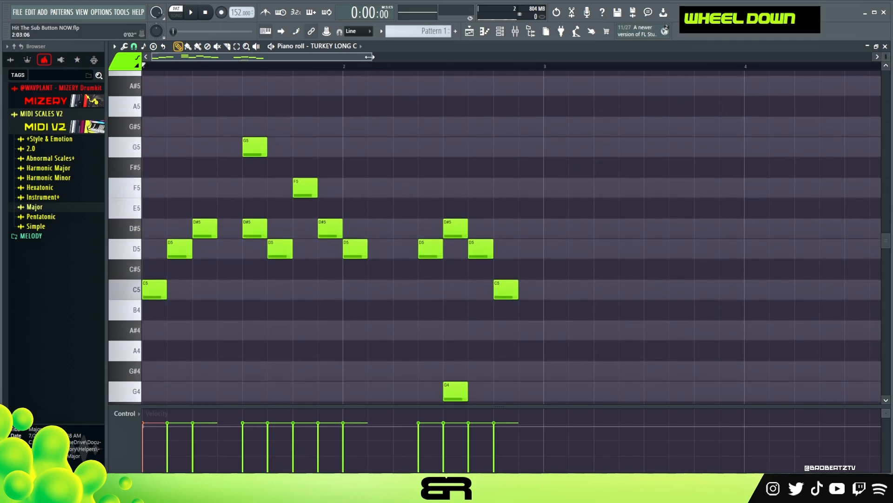
drag(370, 57, 423, 136)
drag(888, 59, 888, 56)
key(ctrl+a)
shift+drag(153, 282, 468, 282)
key(ctrl+a)
shift+drag(153, 282, 780, 267)
right_click(651, 181)
Play back the extended turkey melody from bar 1
double_click(458, 67)
drag(455, 68, 123, 77)
key(space)
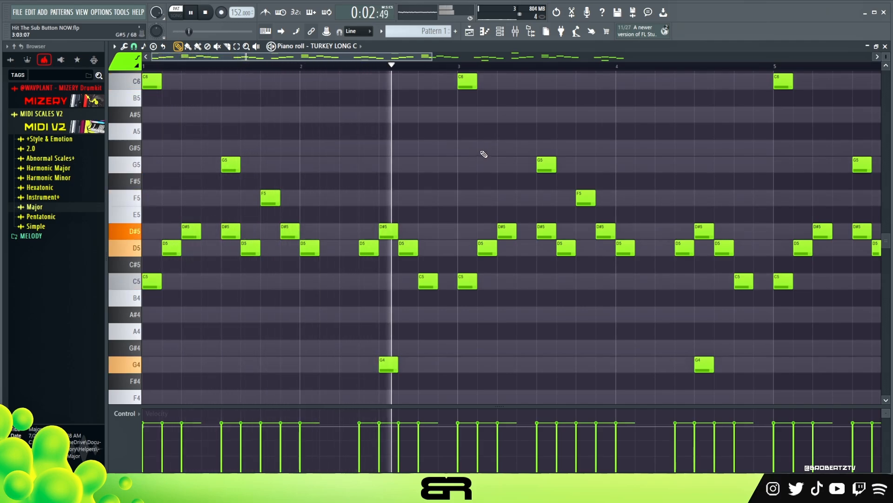
scroll(629, 193, up, 3)
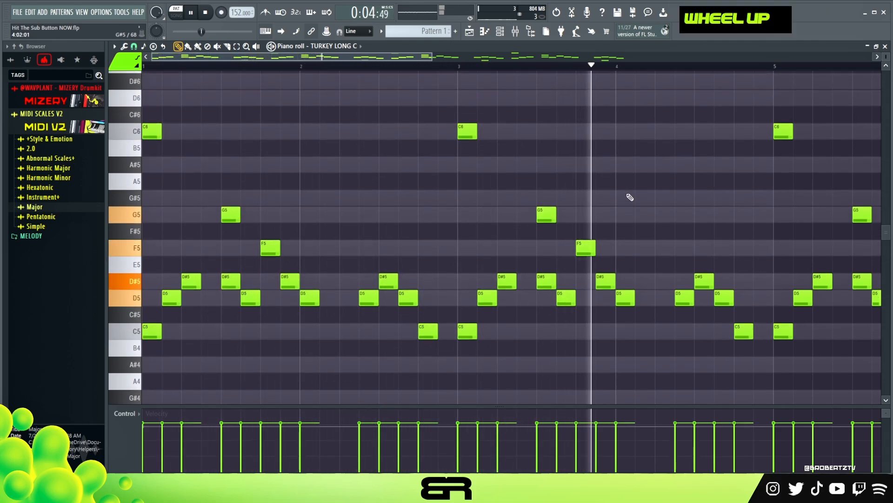
scroll(661, 193, down, 3)
key(space)
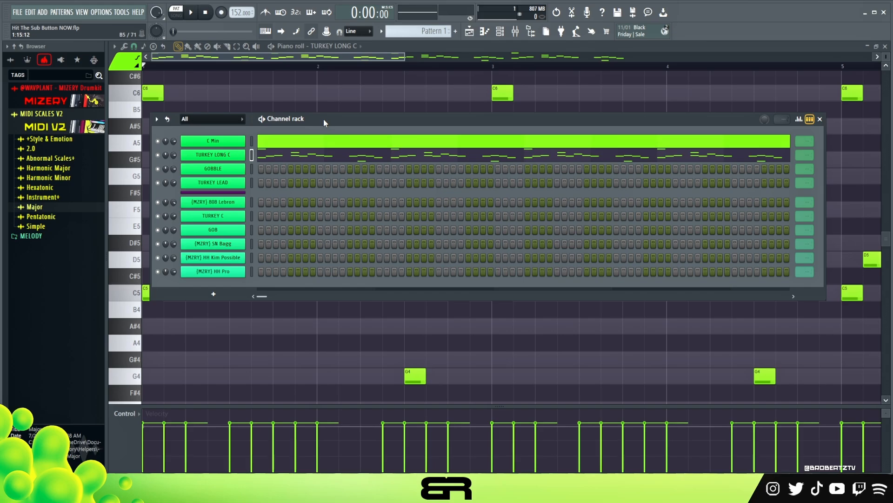
Set the GOBBLE channel's start offset to about one fifth into the waveform, audition it, and open the channel's piano roll
click(224, 170)
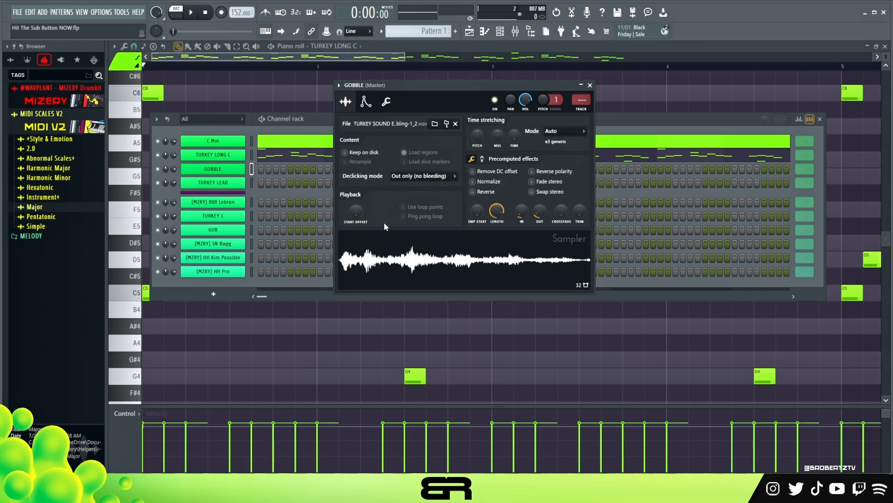
click(205, 156)
click(206, 156)
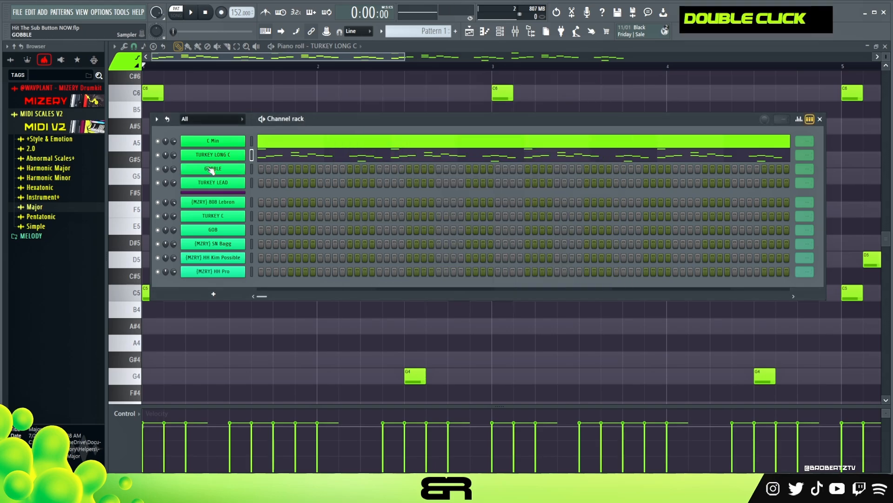
click(210, 169)
drag(356, 212, 356, 204)
click(466, 275)
click(430, 286)
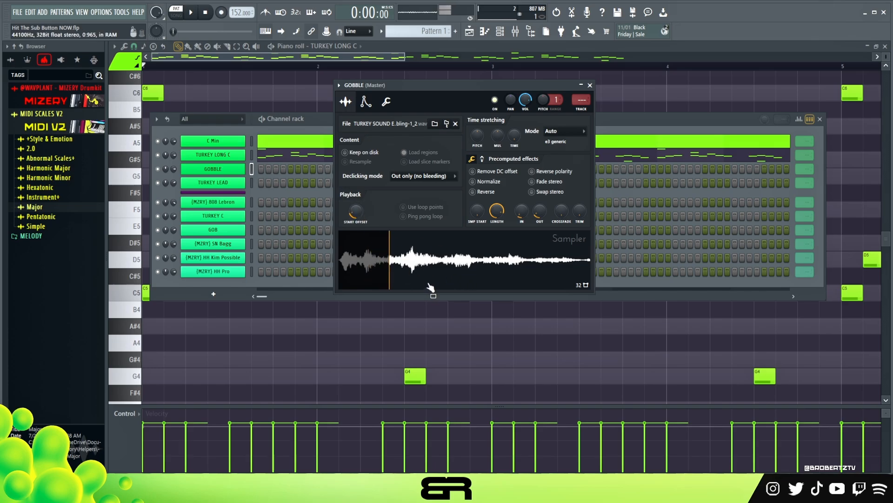
click(590, 86)
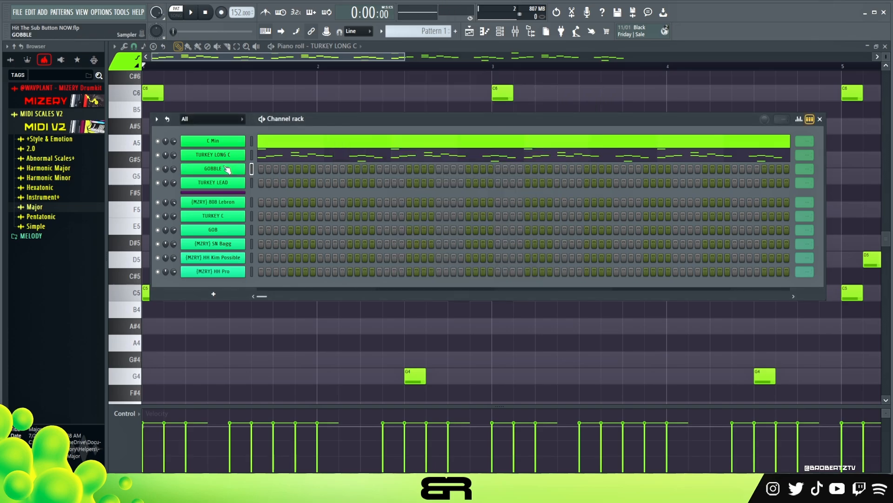
right_click(228, 170)
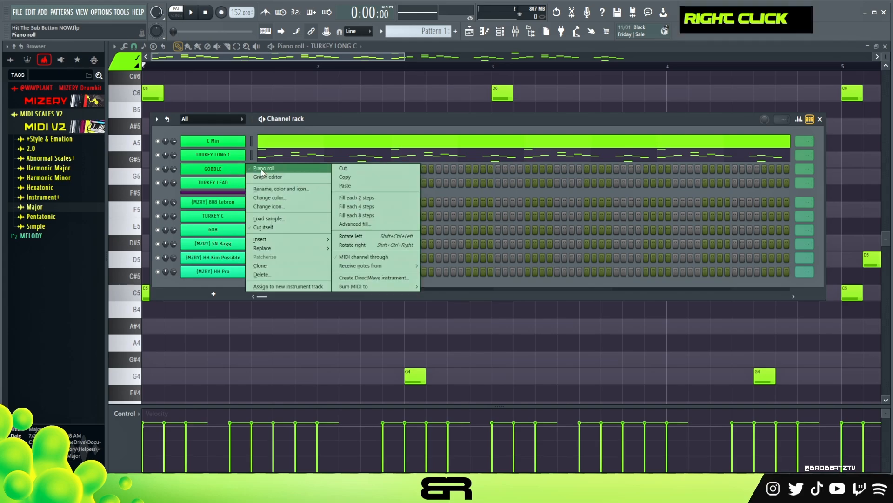
click(263, 169)
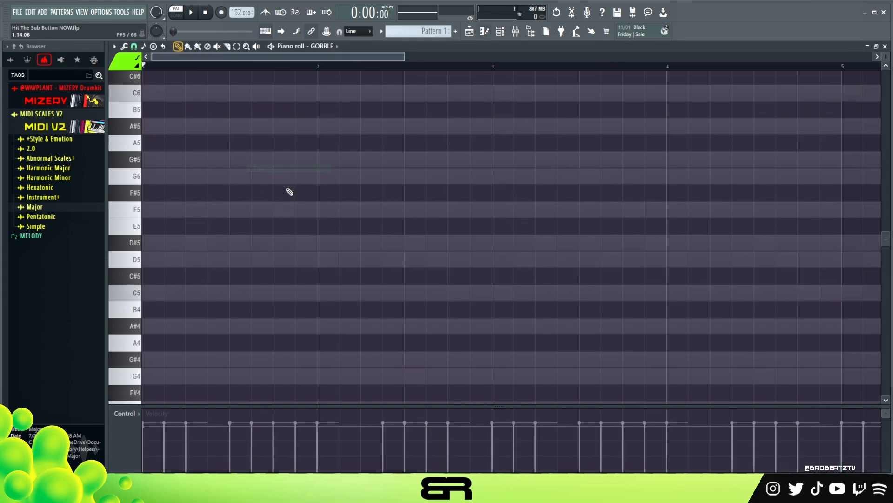
scroll(266, 213, up, 2)
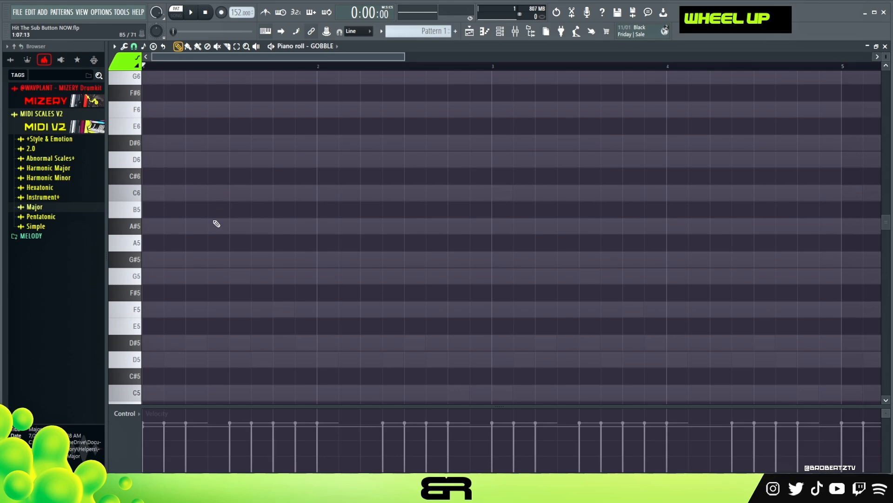
drag(231, 142, 234, 159)
right_click(235, 159)
Place a D4 note about two beats-quarter long at the start of bar 1 and play it back
scroll(158, 233, down, 2)
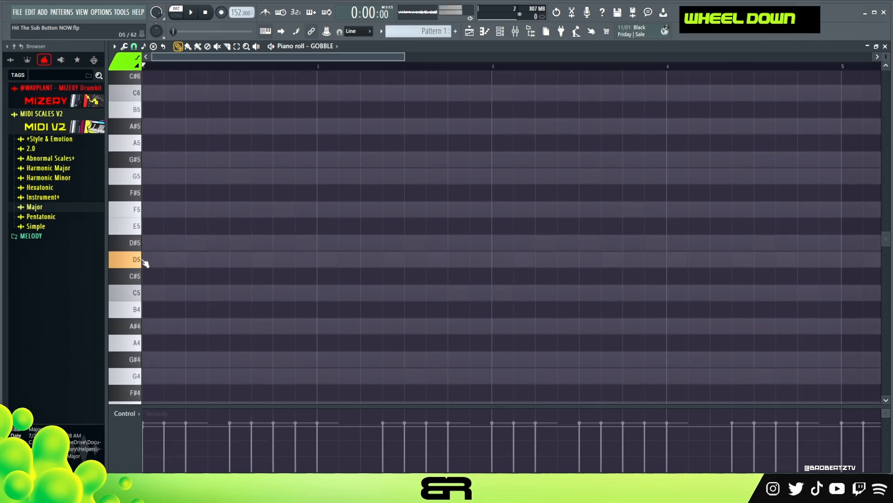
scroll(137, 289, down, 2)
scroll(160, 359, down, 1)
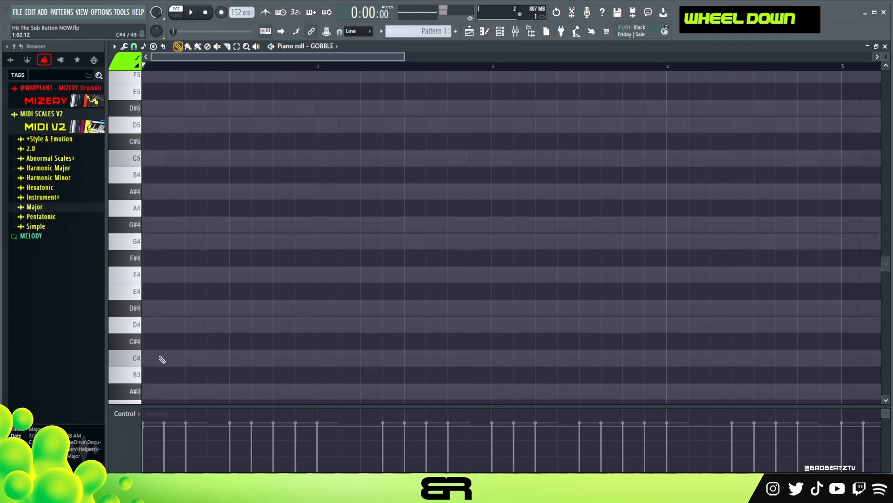
key(space)
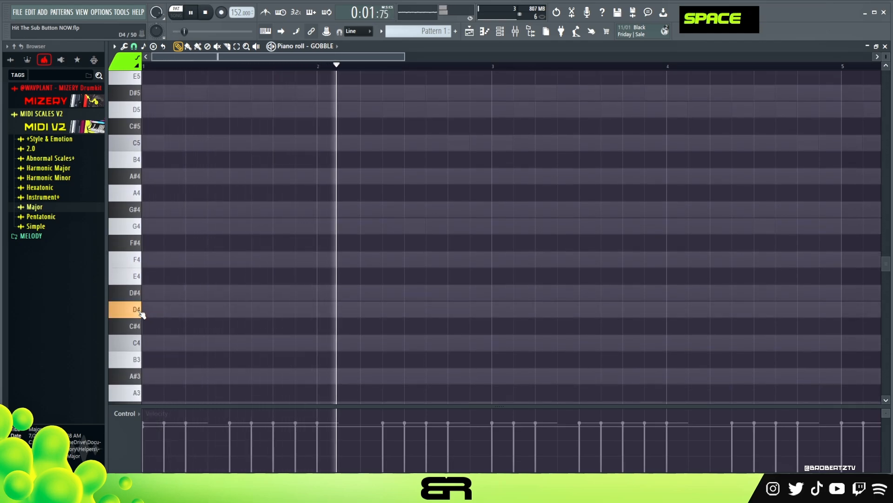
key(space)
key(space)
click(149, 309)
drag(174, 311, 185, 312)
key(space)
key(space)
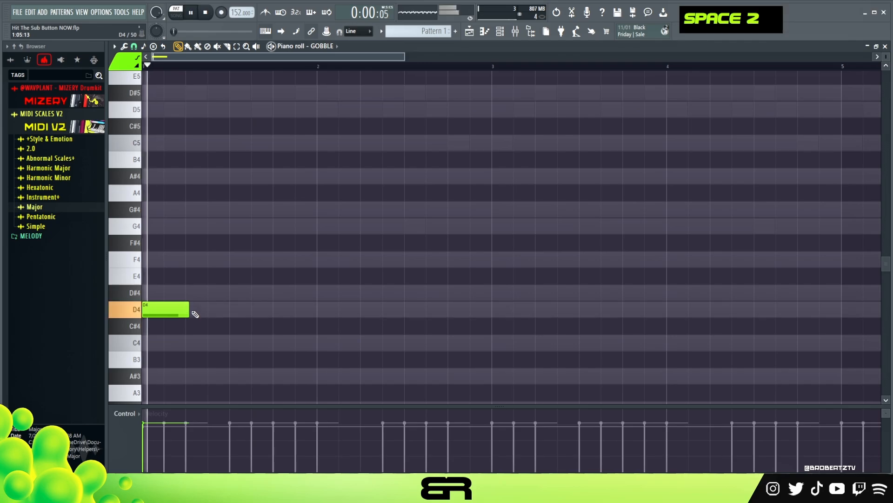
Add a G3 note of the same length at the start of bar 3 while auditioning the pattern
scroll(357, 318, down, 1)
scroll(357, 317, down, 3)
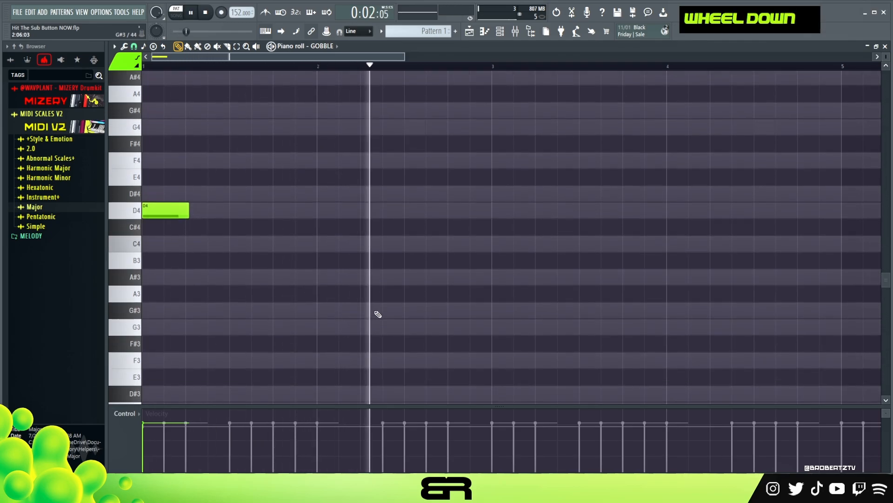
key(space)
key(space)
click(495, 332)
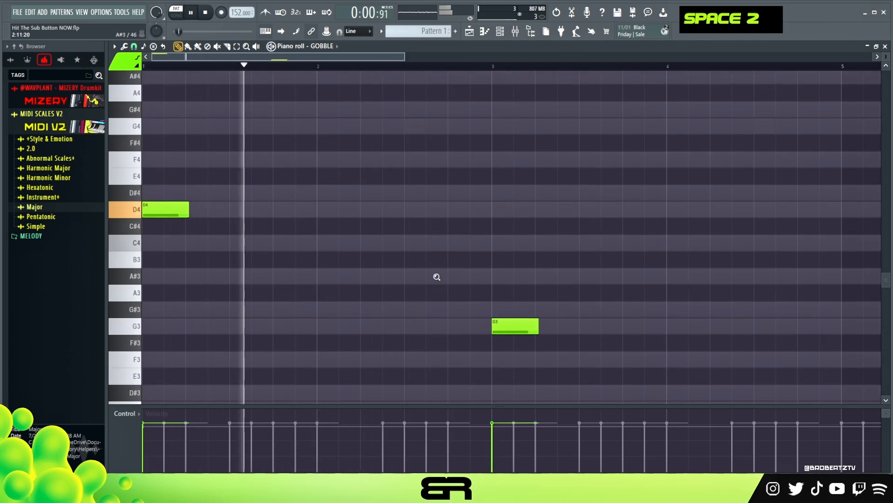
Duplicate the D4 and G3 notes to bars 5 and 7, play the eight bars back, and clear the selection
ctrl+right_click(391, 259)
ctrl+right_click(345, 256)
key(ctrl+a)
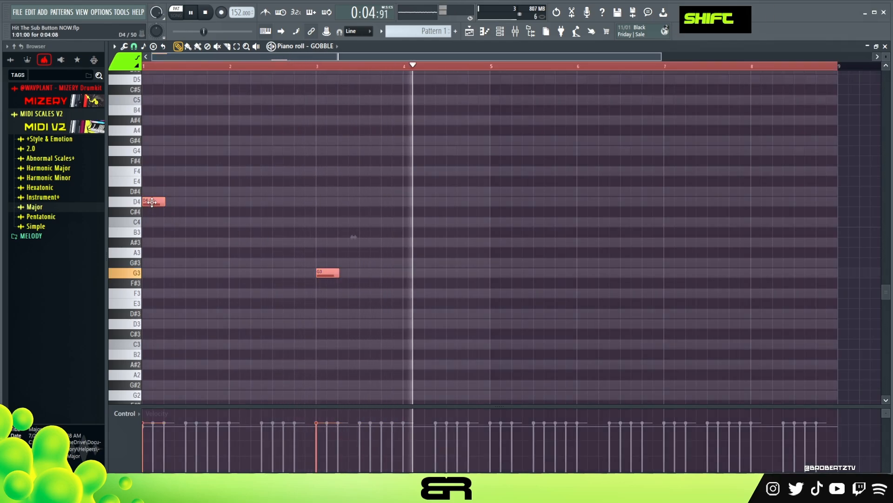
drag(150, 203, 499, 203)
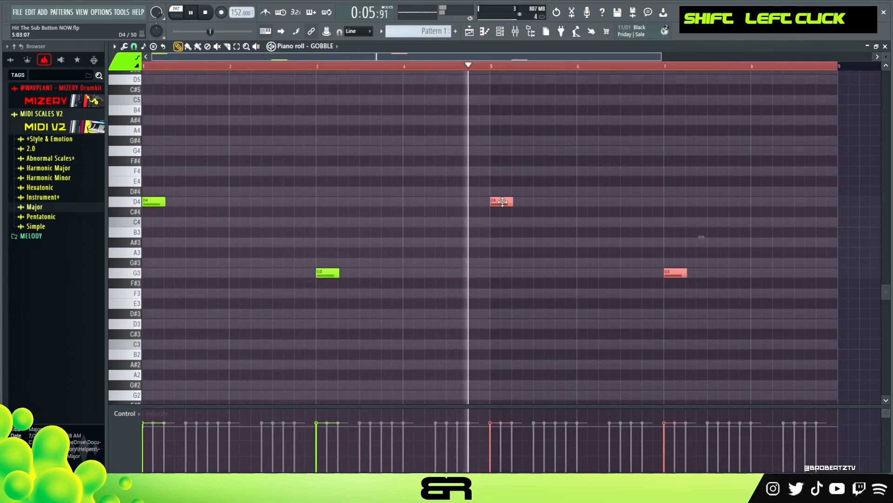
right_click(484, 259)
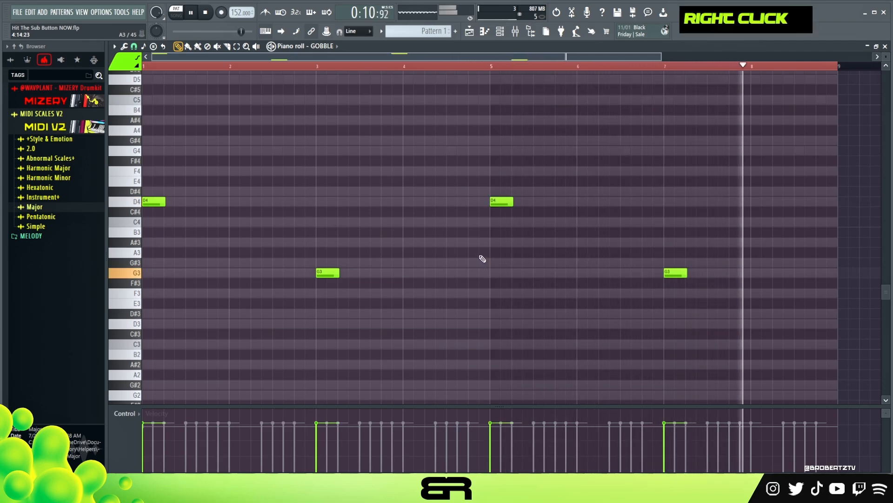
key(space)
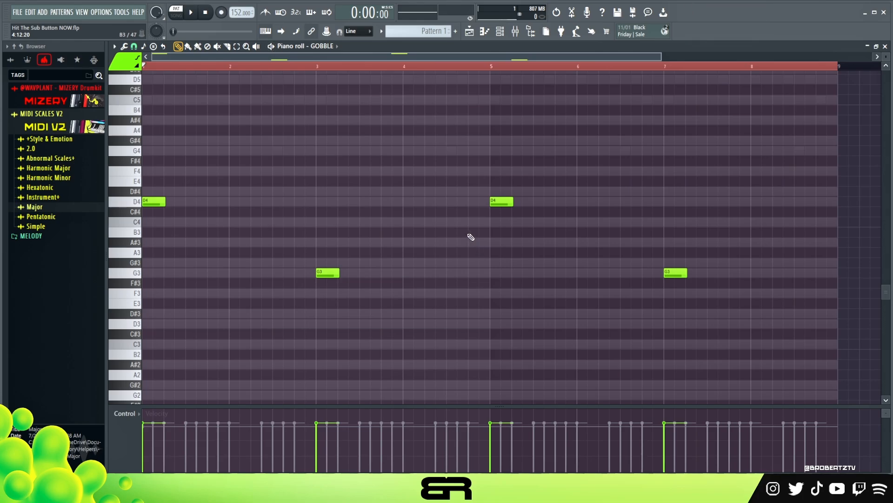
double_click(374, 68)
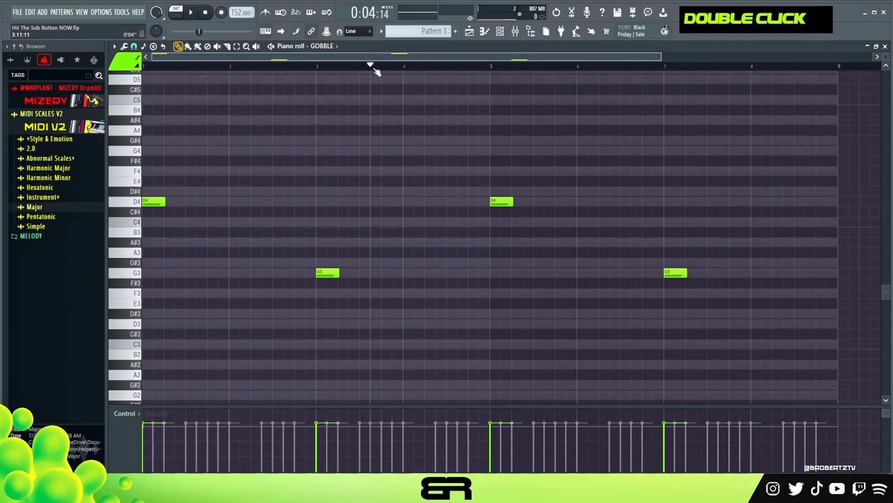
Check the TURKEY LEAD channel's sampler settings in the channel rack and open its piano roll
click(501, 34)
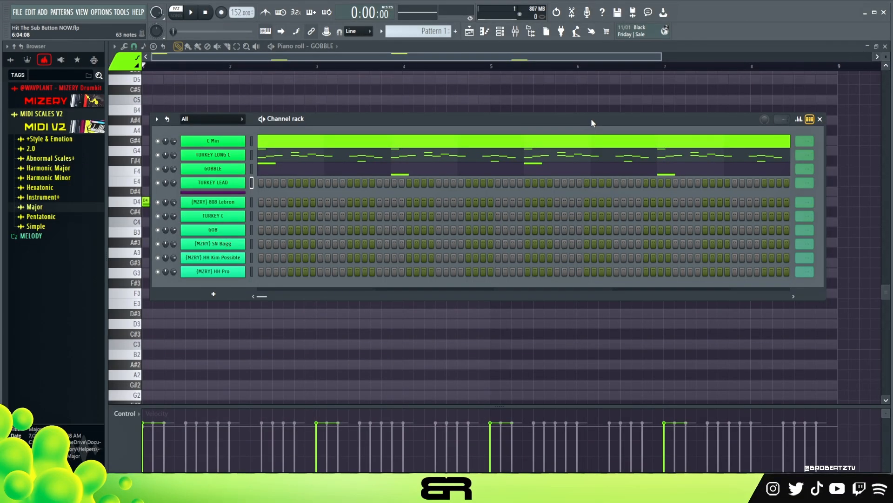
click(210, 183)
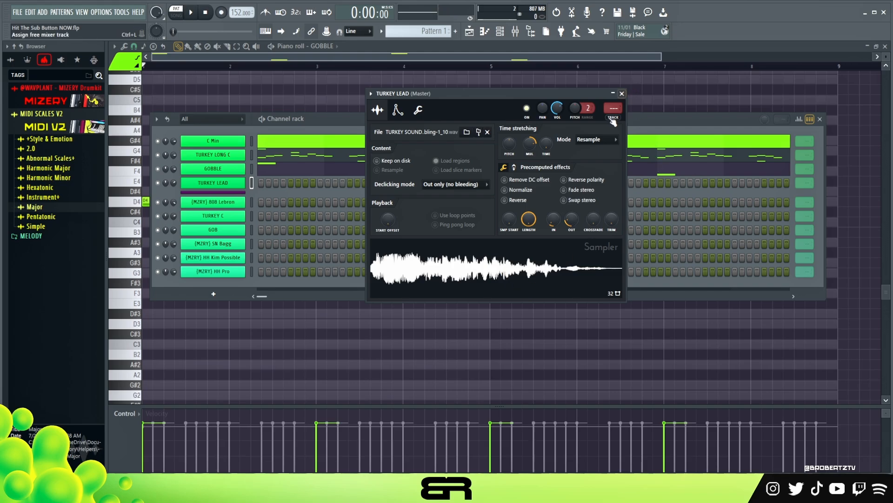
click(622, 94)
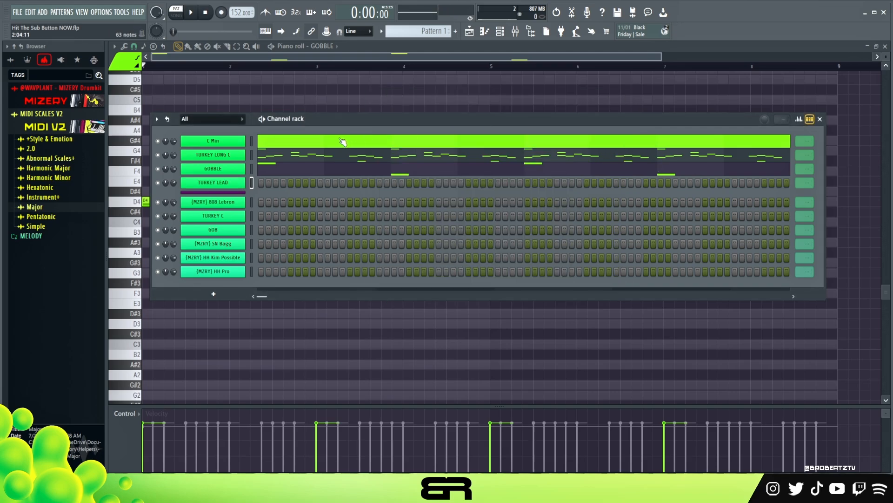
drag(329, 119, 350, 108)
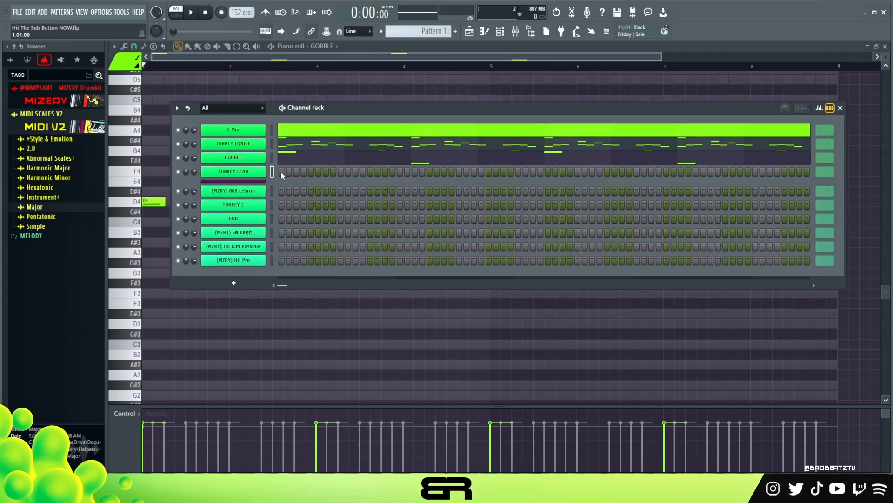
right_click(245, 173)
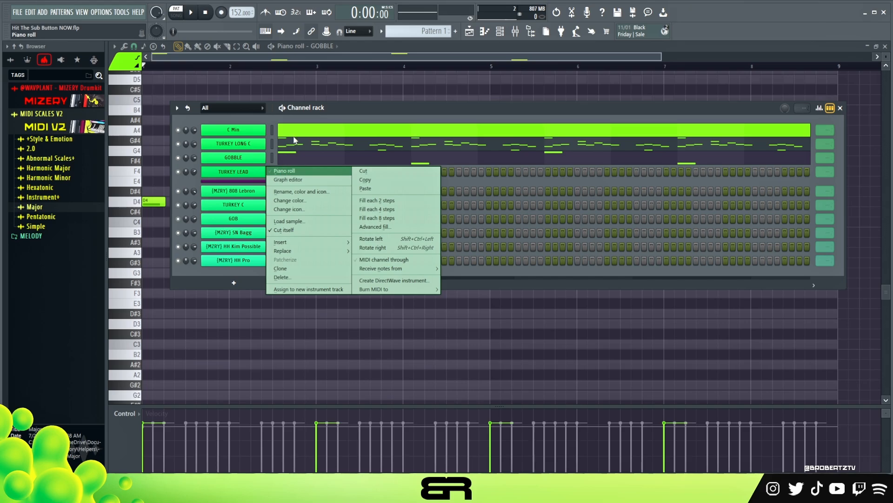
click(297, 172)
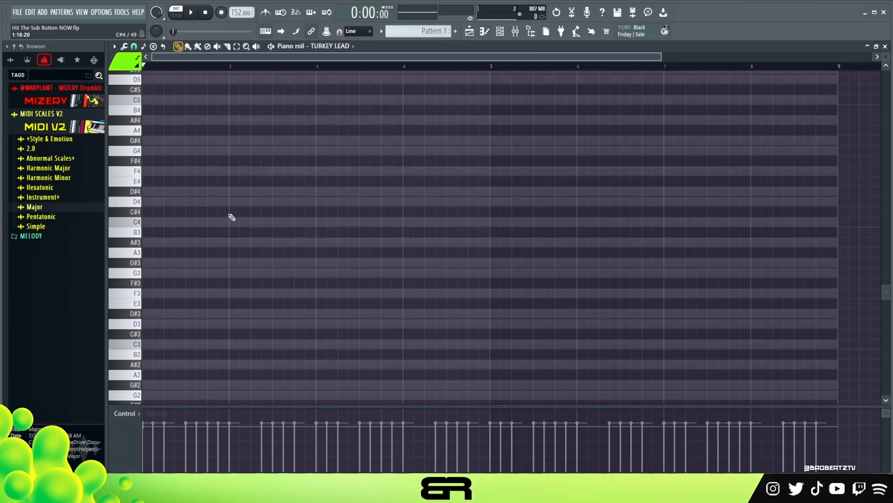
drag(886, 57, 886, 69)
drag(660, 58, 405, 84)
scroll(370, 252, up, 2)
scroll(370, 251, up, 1)
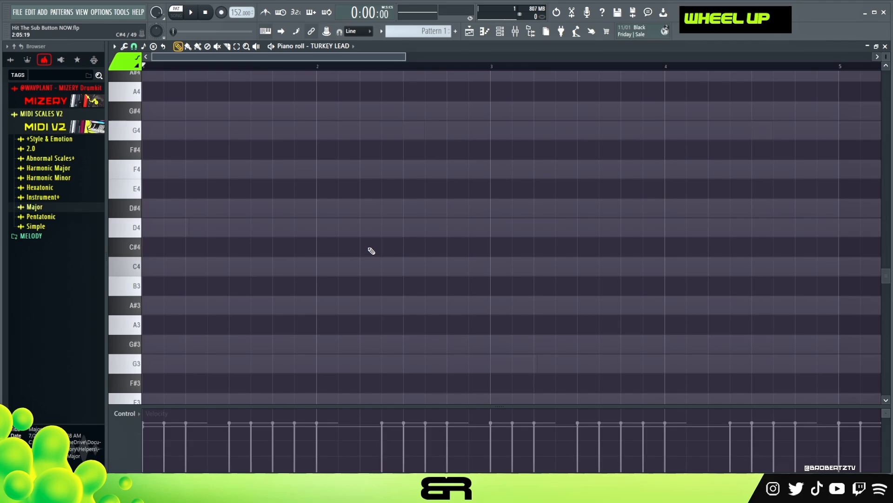
scroll(354, 263, up, 4)
scroll(319, 277, down, 1)
drag(172, 268, 169, 305)
click(156, 286)
mouse_move(172, 288)
mouse_down()
mouse_move(157, 283)
mouse_move(162, 291)
mouse_up()
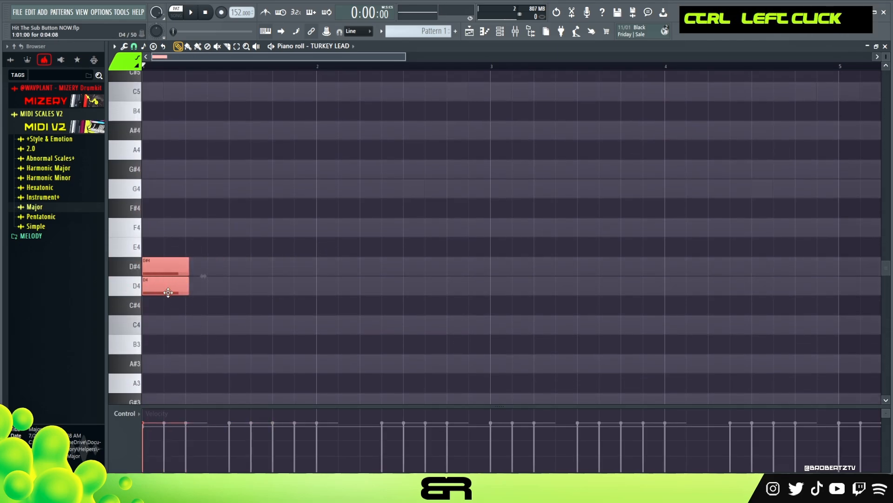
right_click(175, 251)
right_click(173, 266)
right_click(172, 281)
Place a D#4 note at the start of bar 2 and play it back
key(space)
key(space)
click(143, 272)
drag(143, 271, 326, 270)
key(space)
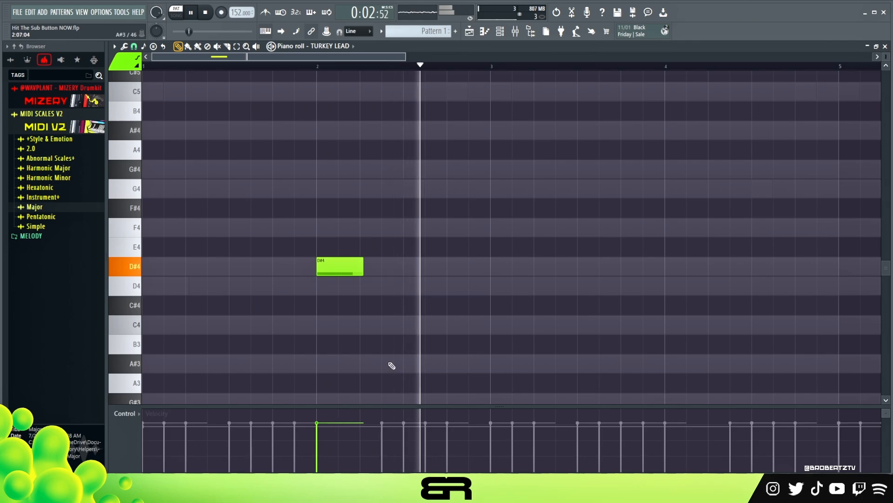
key(space)
key(space)
Add an F4 note halfway through bar 2, lengthen both notes to just under two beats, and play them back
click(406, 228)
drag(317, 199, 439, 289)
drag(449, 229, 481, 230)
key(space)
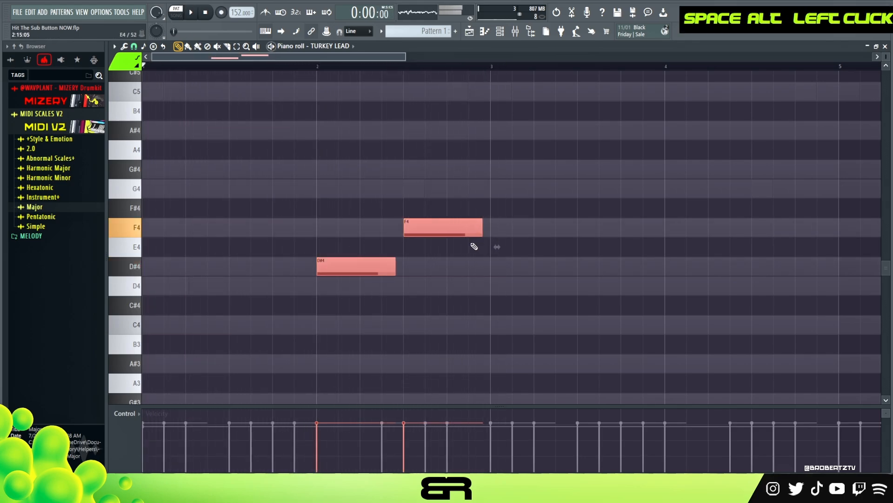
key(space)
Transpose both TURKEY LEAD notes up one octave to D#5 and F5, play them back, and clear the selection
key(ctrl+a)
key(ctrl+Up)
scroll(479, 249, up, 2)
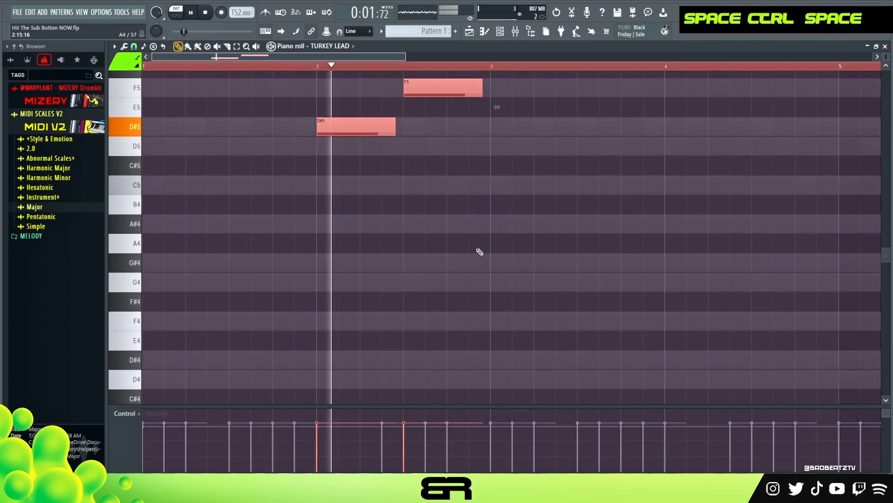
key(space)
scroll(491, 260, up, 2)
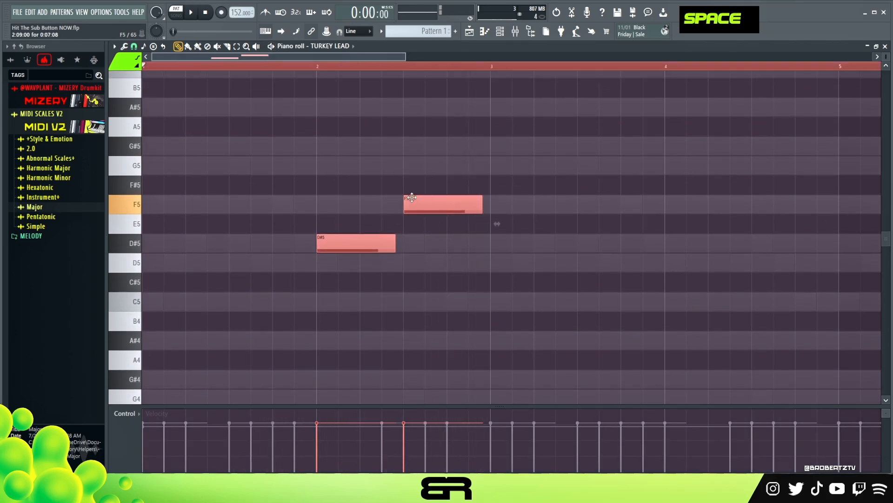
right_click(373, 103)
Extend the D#5 note to meet the F5, lengthen the F5 slightly past bar 3, and play back
drag(406, 56, 495, 56)
drag(330, 244, 336, 244)
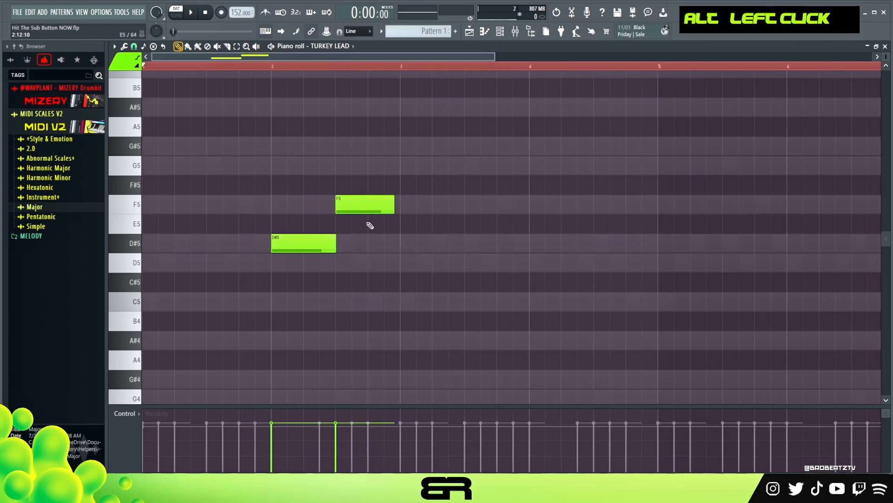
drag(393, 206, 406, 206)
key(space)
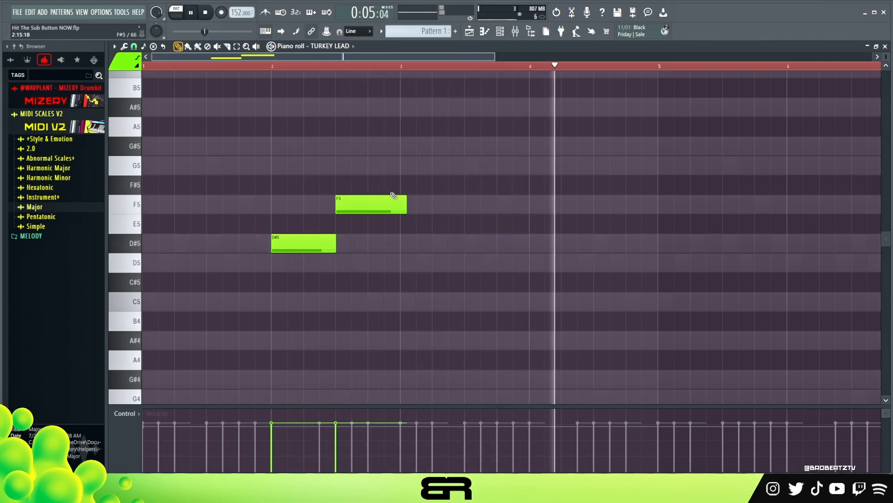
Select the D#5 and F5 notes and duplicate the phrase to bar 6
drag(395, 186, 300, 247)
key(space)
scroll(358, 70, down, 2)
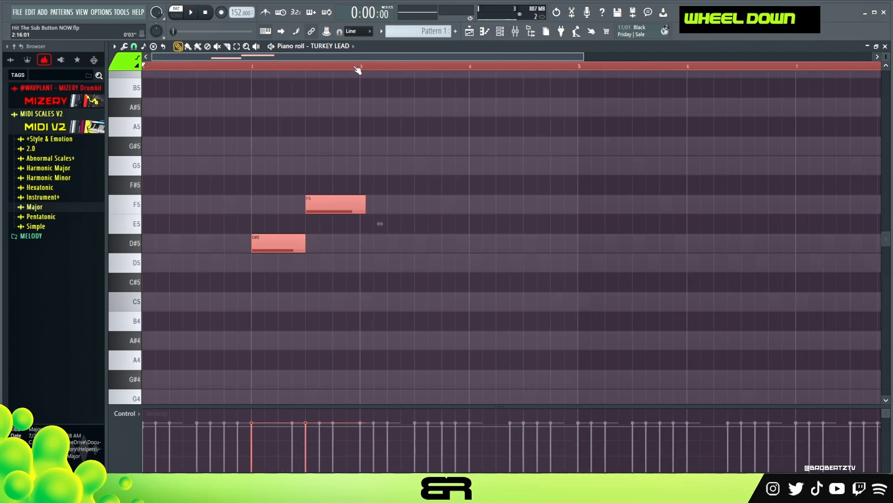
scroll(357, 70, down, 3)
drag(231, 250, 529, 255)
Add a short D#5 pickup note just before the copied phrase at bar 6
click(496, 245)
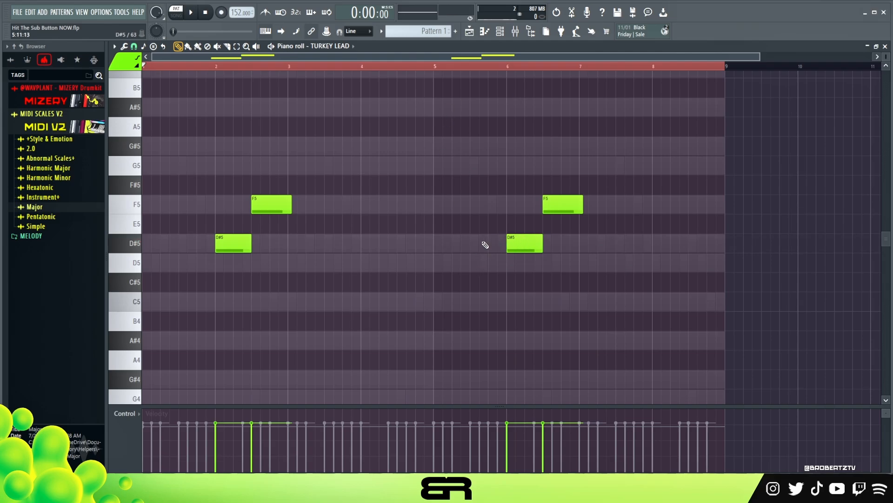
click(499, 242)
drag(502, 243, 496, 248)
ctrl+click(495, 243)
Play the copied phrase from just before bar 5, then clear the selection and return the playhead to near bar 2
click(425, 65)
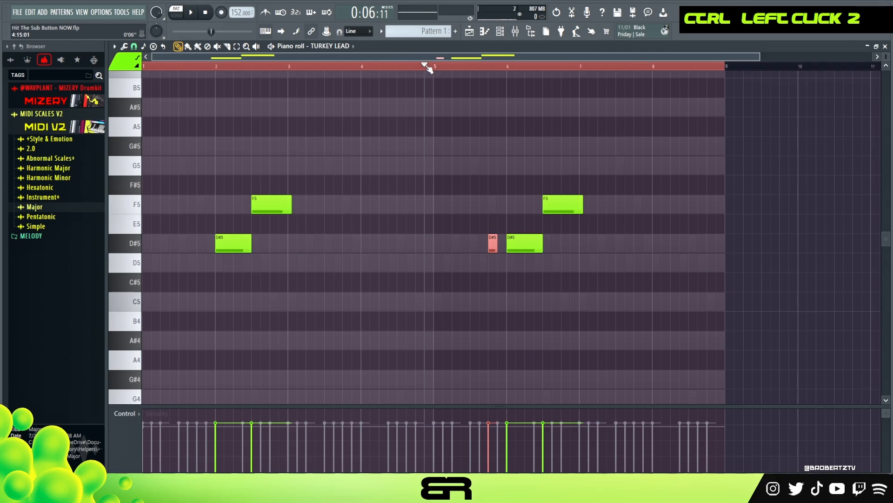
key(space)
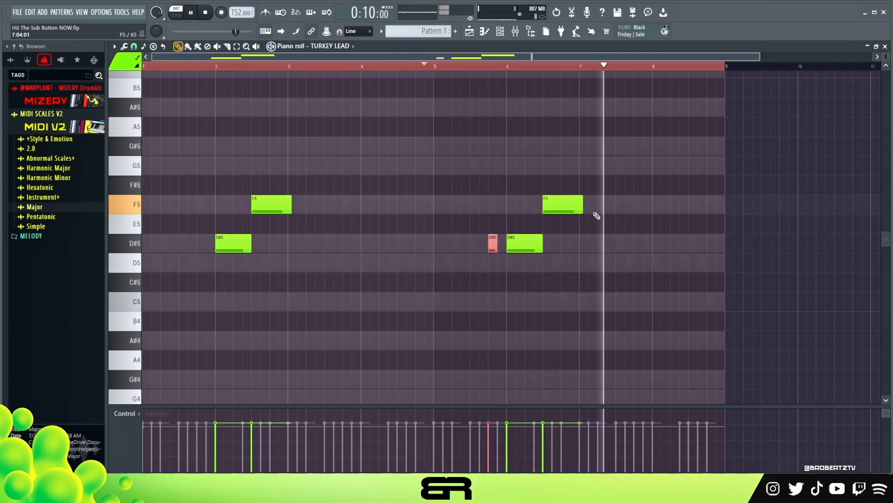
key(space)
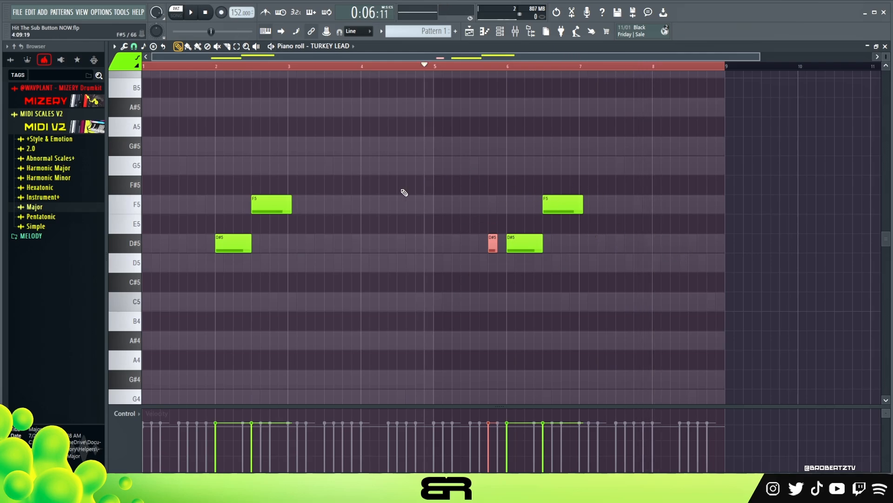
double_click(435, 67)
click(212, 66)
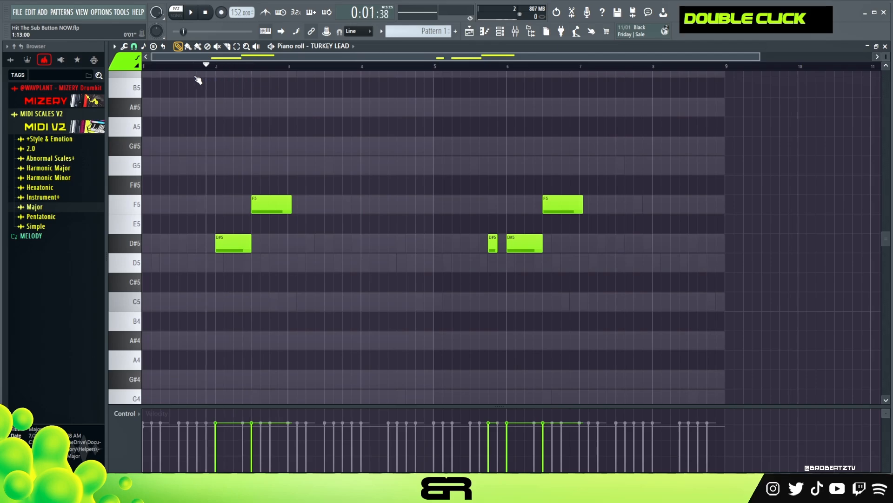
Fit the eight-bar lead in view, then leave the piano roll and bring the mixer into position for the turkey tracks
drag(763, 55, 640, 58)
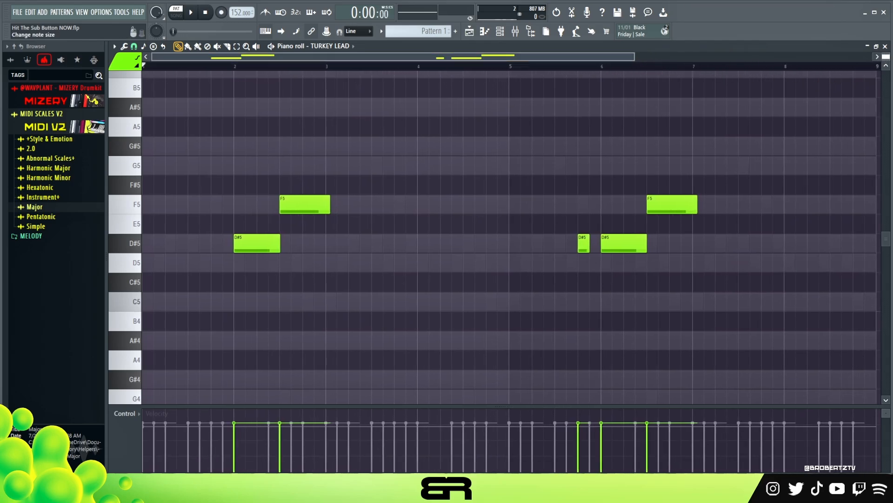
drag(886, 57, 886, 63)
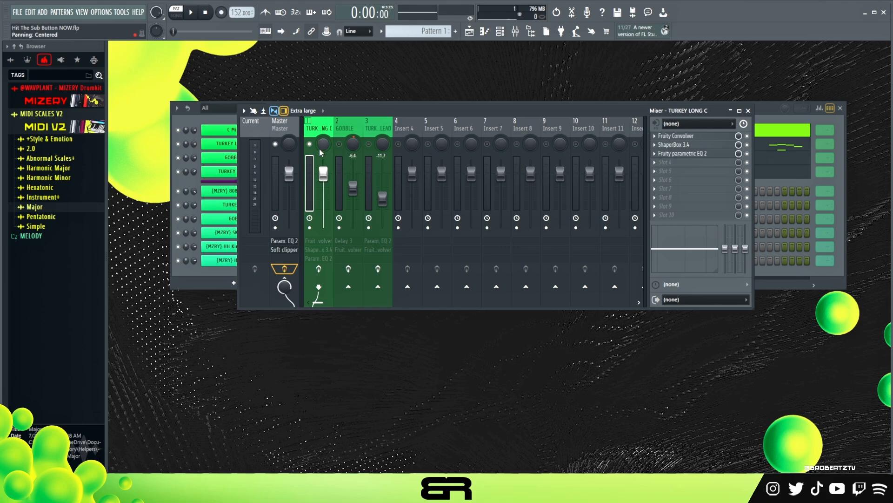
mouse_move(364, 112)
mouse_down()
mouse_move(391, 171)
mouse_move(395, 240)
mouse_move(371, 109)
mouse_up()
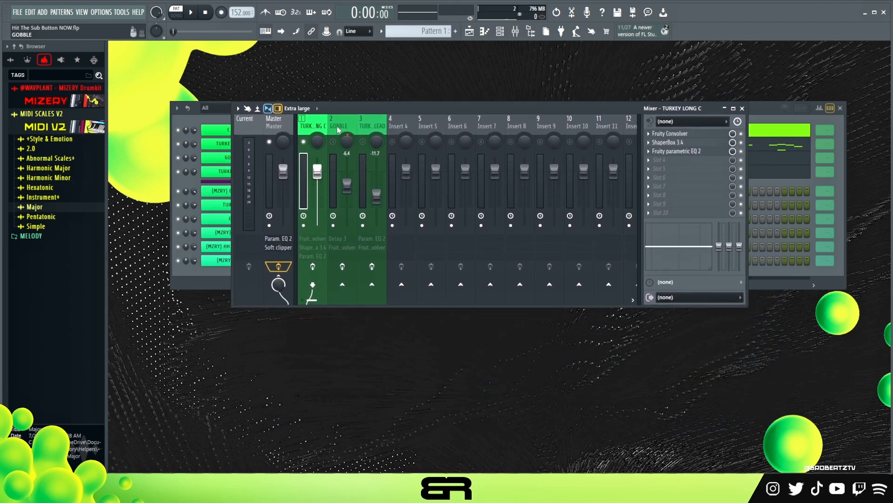
Open the Fruity Convolver on the TURKEY LONG C track and move its window clear of the mixer faders
click(665, 132)
drag(487, 190, 428, 172)
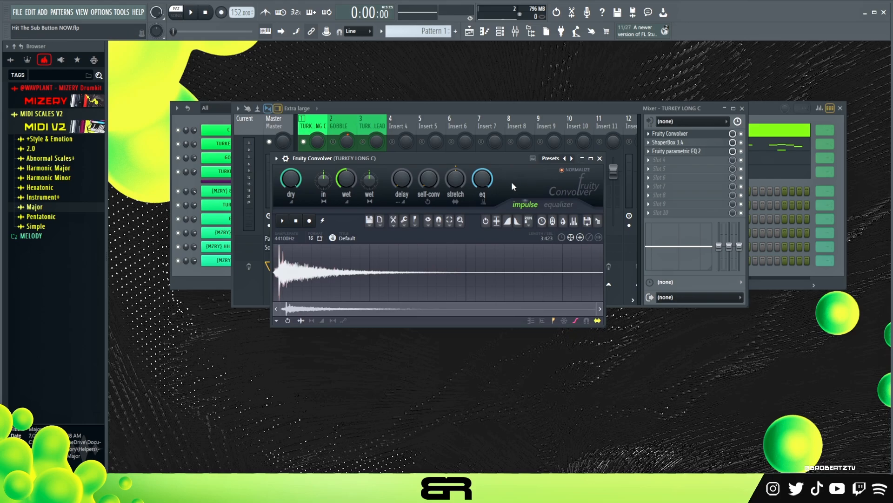
drag(398, 162, 418, 140)
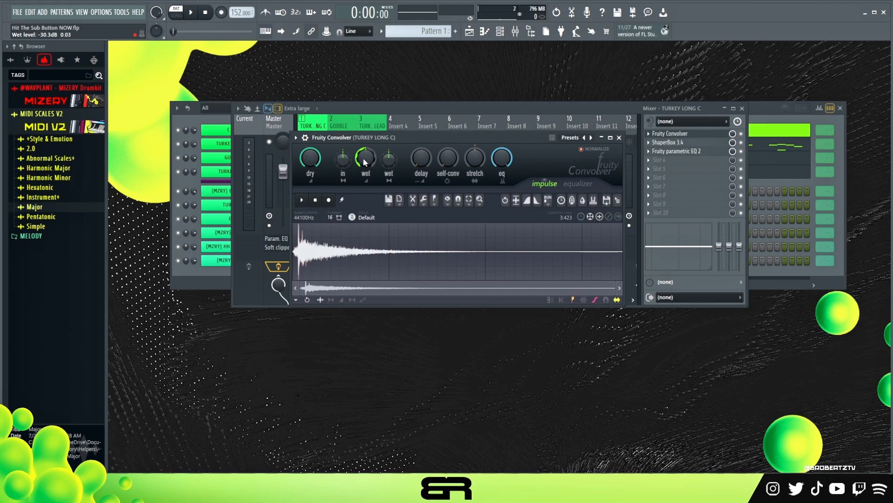
drag(424, 135, 454, 204)
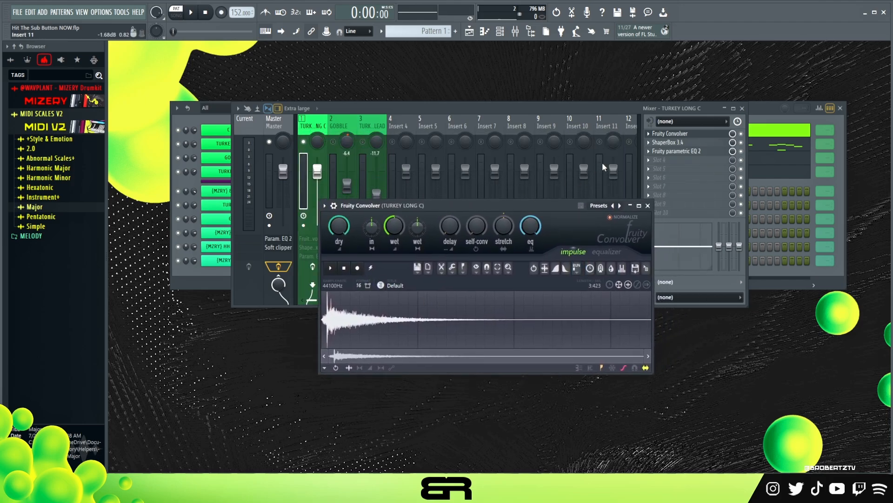
Bypass ShaperBox 3.4 and Fruity parametric EQ 2 on TURKEY LONG C, then enable the track's effects while playing the pattern
click(741, 142)
click(741, 151)
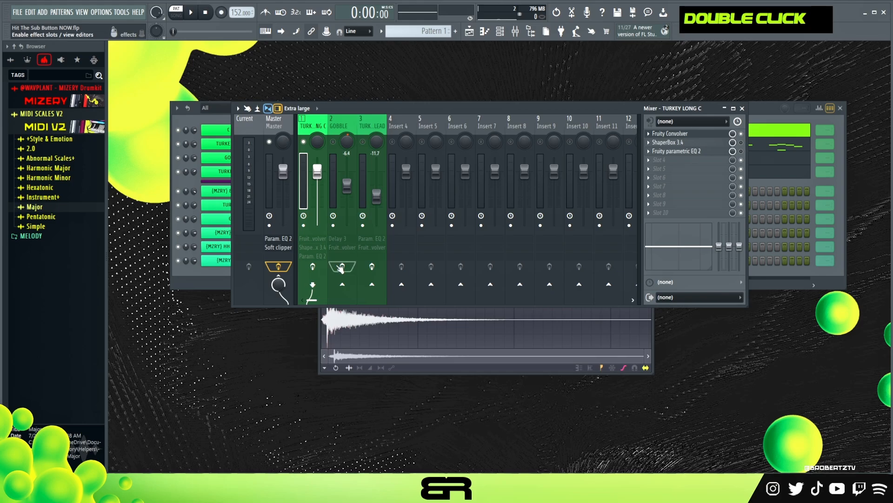
click(313, 266)
key(space)
key(space)
key(space)
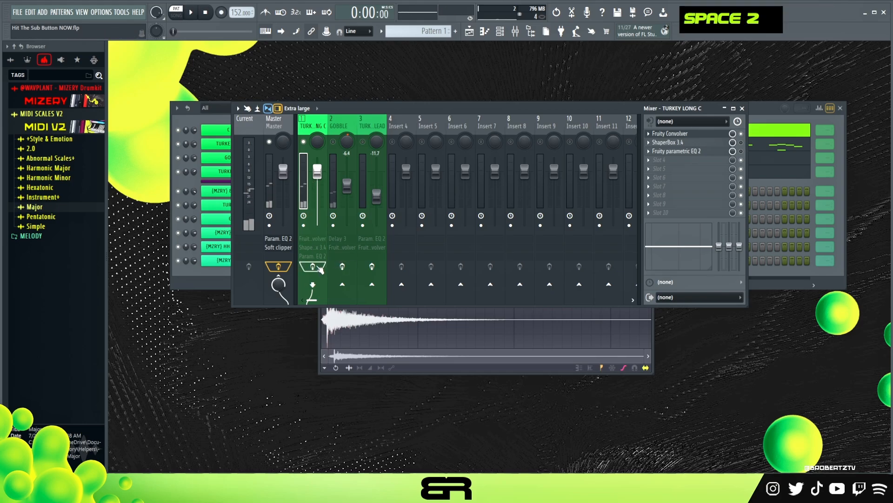
key(space)
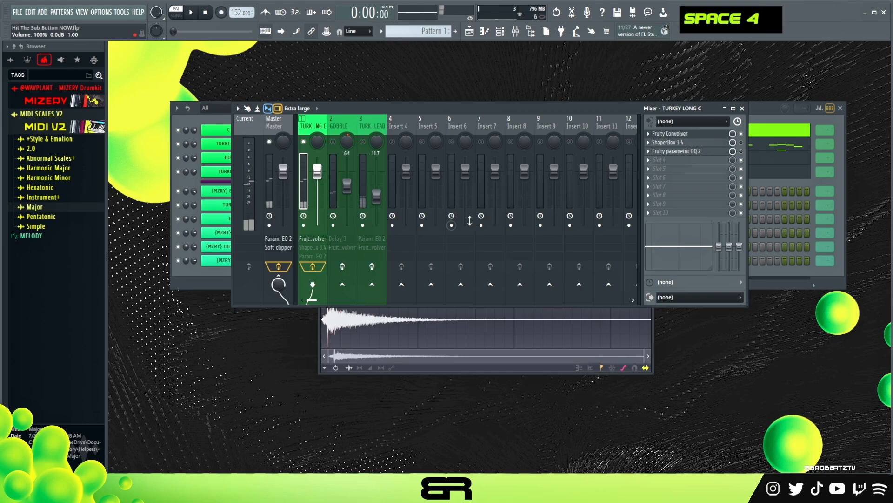
Enable ShaperBox 3.4 on TURKEY LONG C and play the pattern with its Time effect in view
click(515, 370)
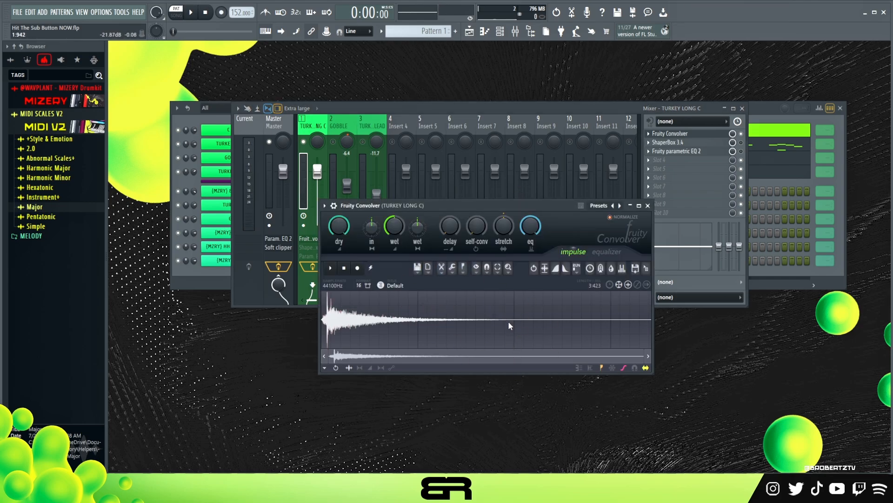
double_click(696, 144)
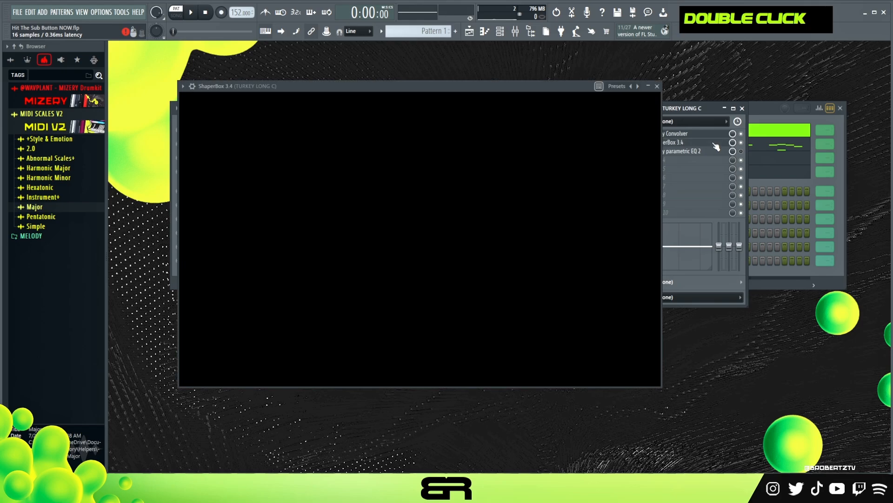
click(657, 86)
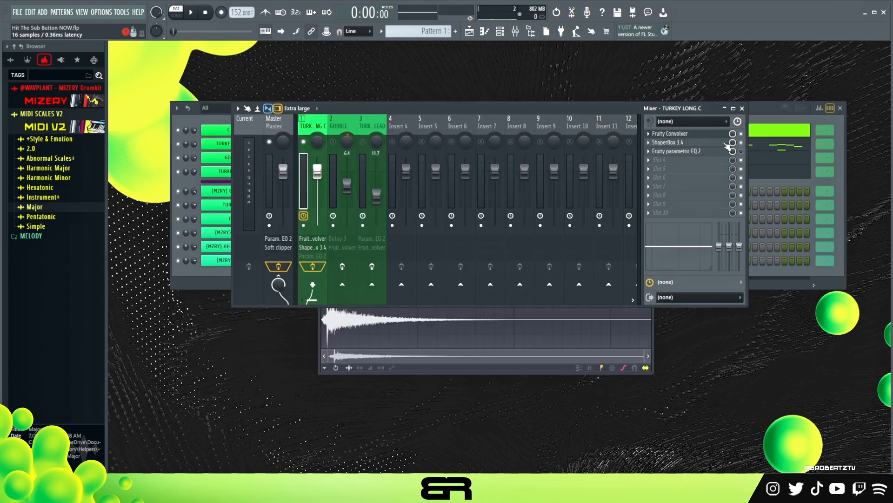
click(701, 144)
key(space)
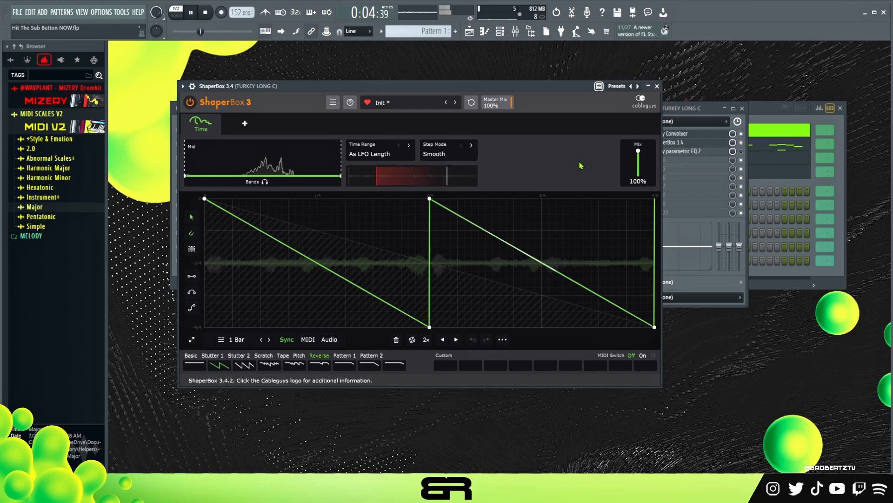
key(space)
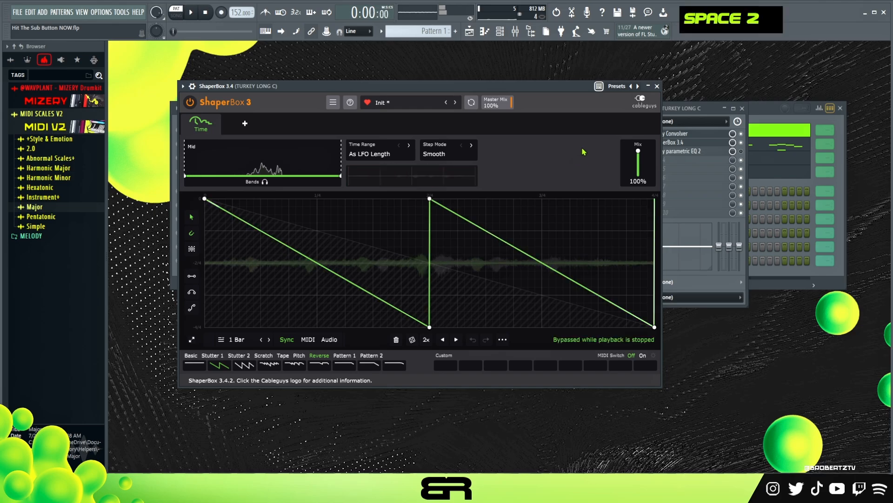
Enable Fruity parametric EQ 2 on TURKEY LONG C and lower its low-pass band to about 1850 Hz during playback
drag(569, 87, 546, 127)
double_click(670, 133)
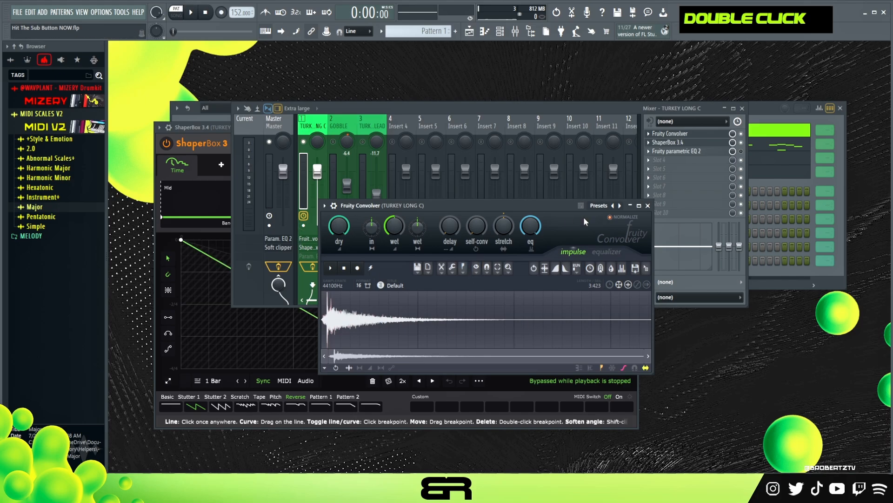
double_click(711, 152)
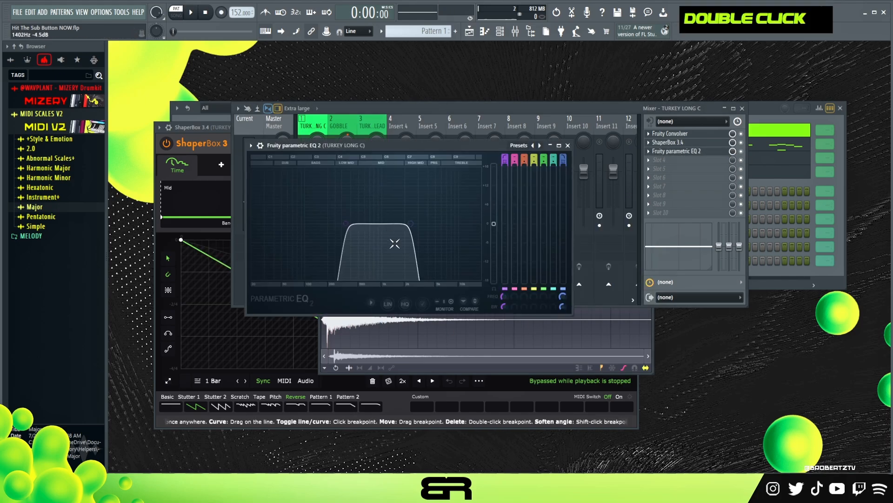
key(space)
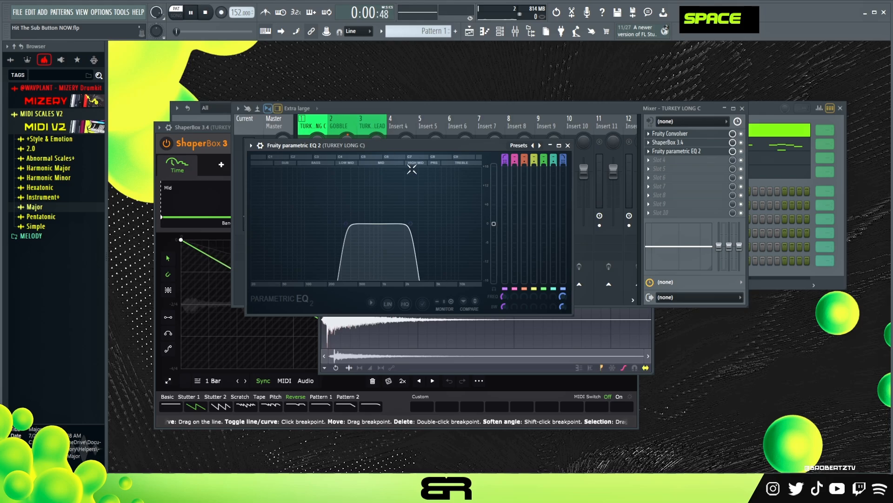
mouse_move(413, 222)
mouse_down()
mouse_move(391, 223)
mouse_move(402, 223)
mouse_up()
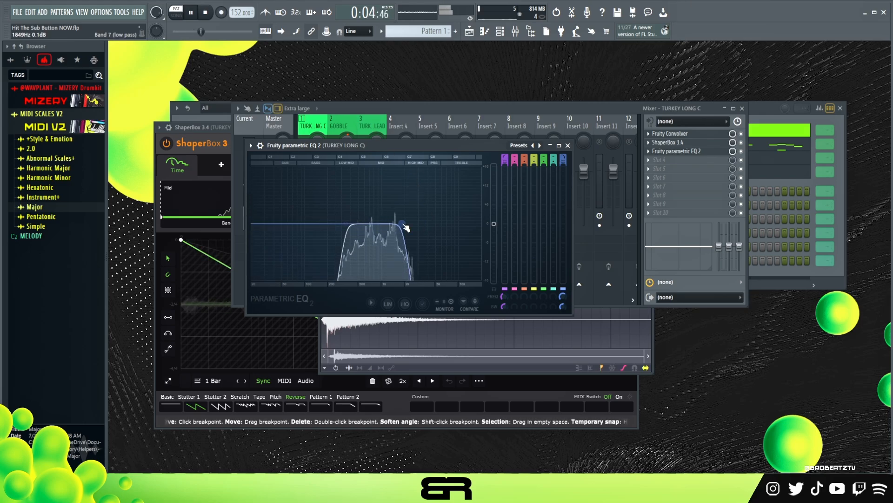
key(space)
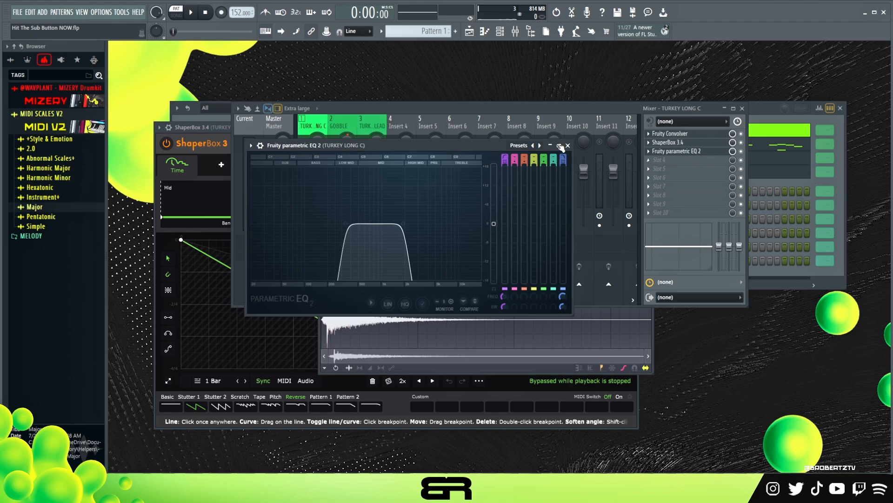
drag(446, 146, 532, 252)
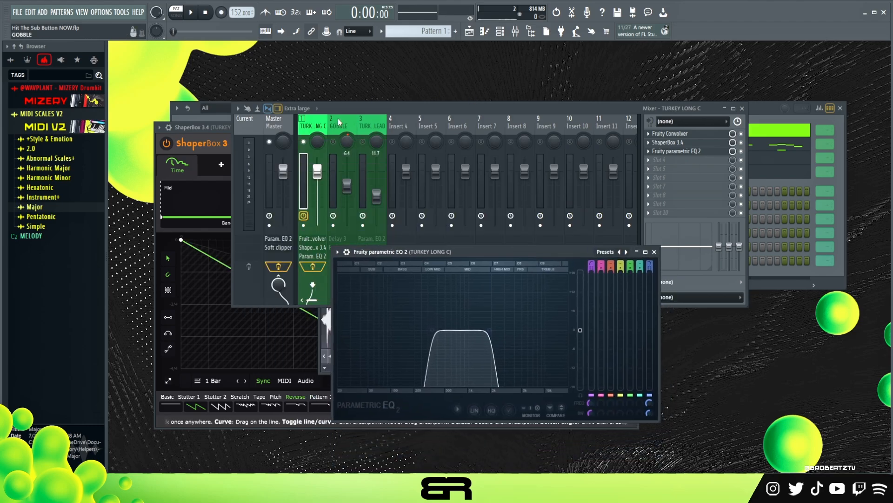
Select the GOBBLE mixer track and check the GOBBLE channel's sampler settings, then return to the mixer
click(341, 123)
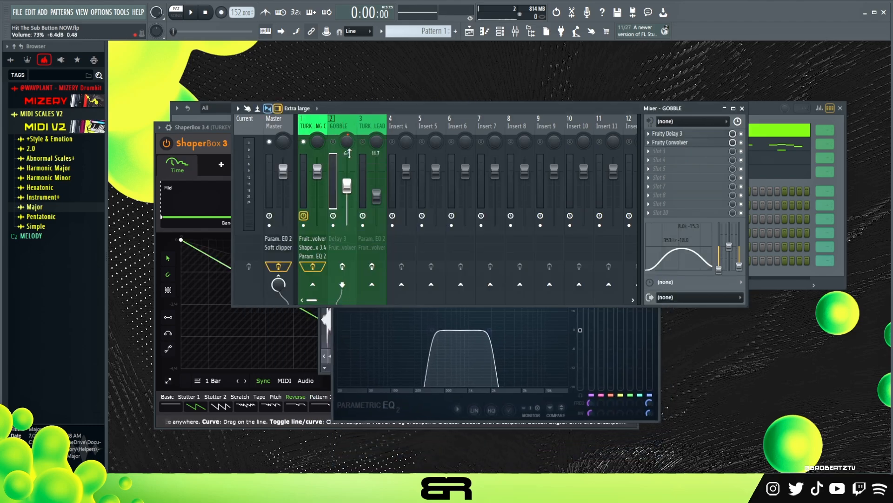
click(764, 110)
click(234, 158)
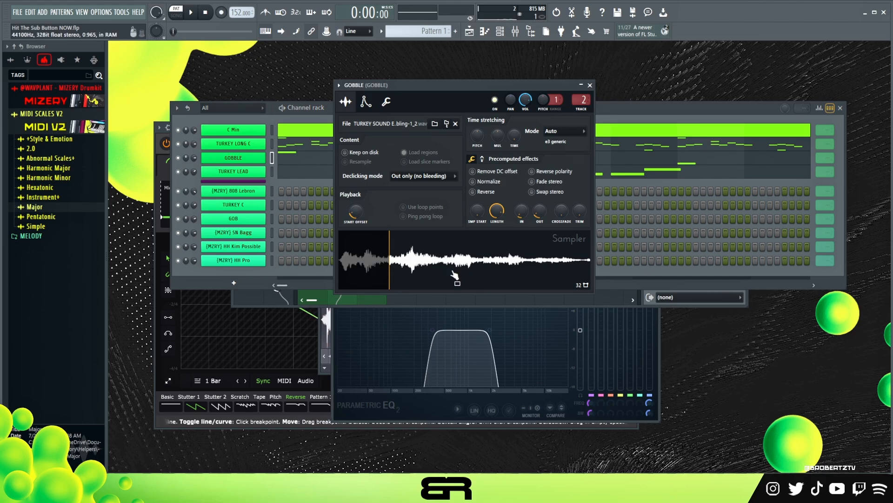
click(515, 31)
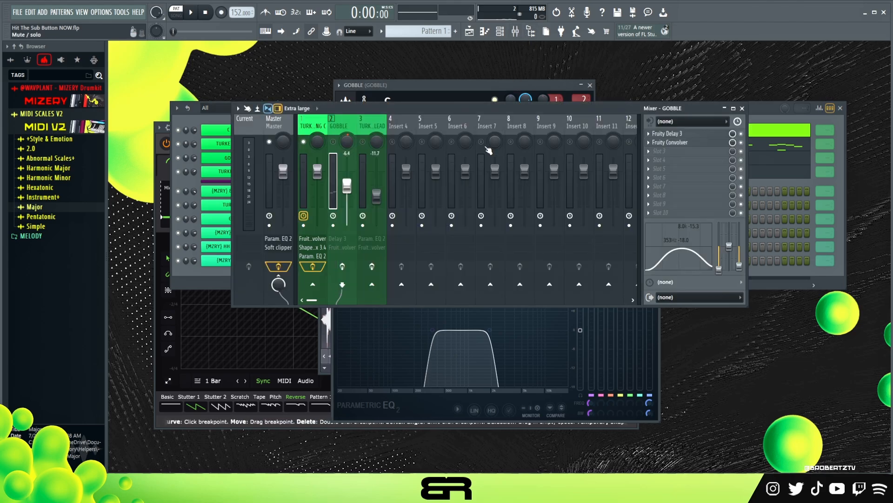
Close the EQ, GOBBLE sampler and ShaperBox windows and move the channel rack down below the mixer
click(658, 421)
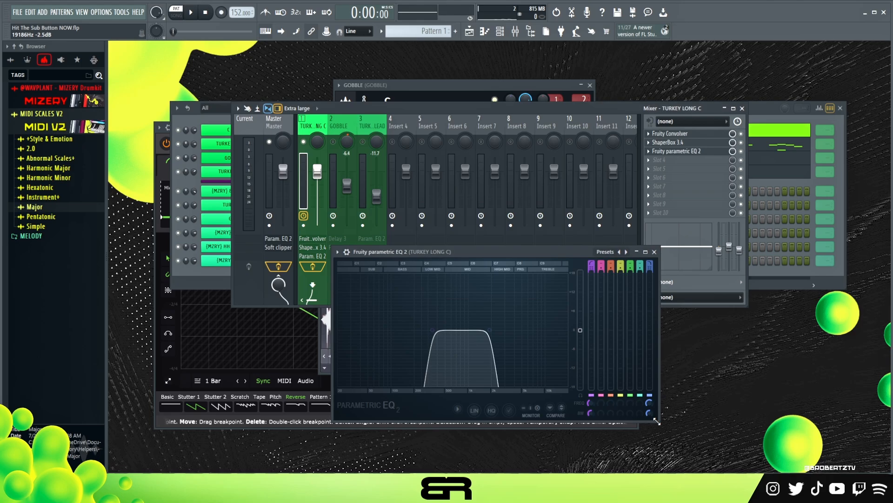
click(658, 252)
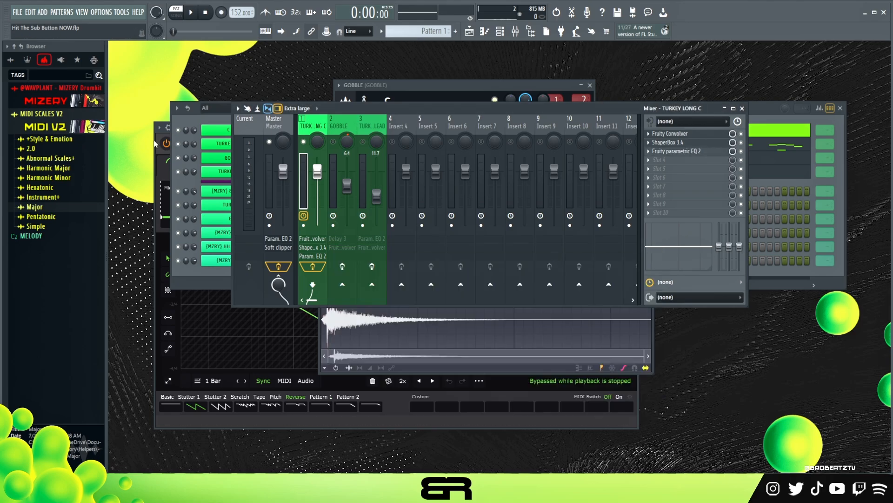
key(F6)
click(591, 85)
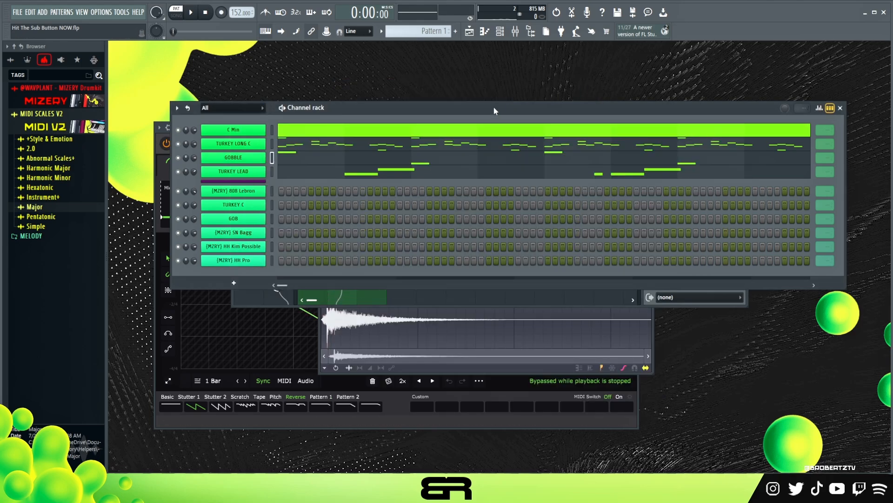
drag(493, 108, 479, 254)
click(210, 126)
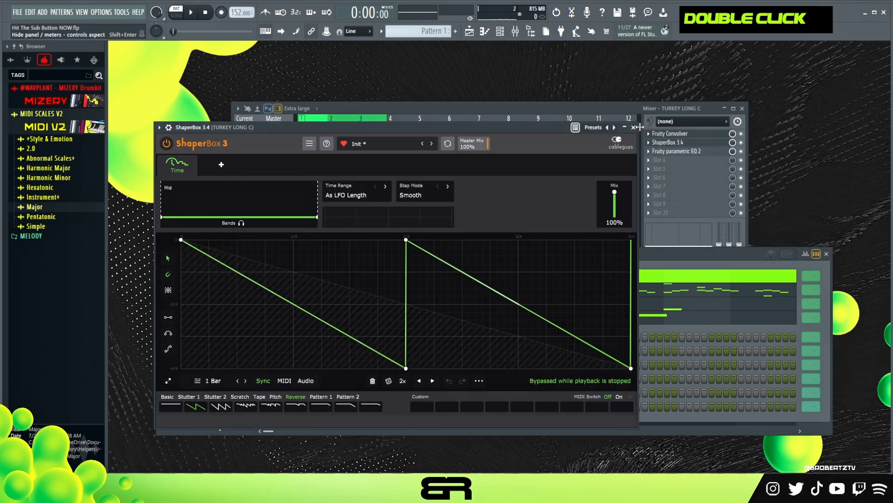
click(634, 127)
Solo the GOBBLE mixer track and open its Fruity Delay 3, placing the plugin clear of the effect slots
click(334, 143)
right_click(334, 142)
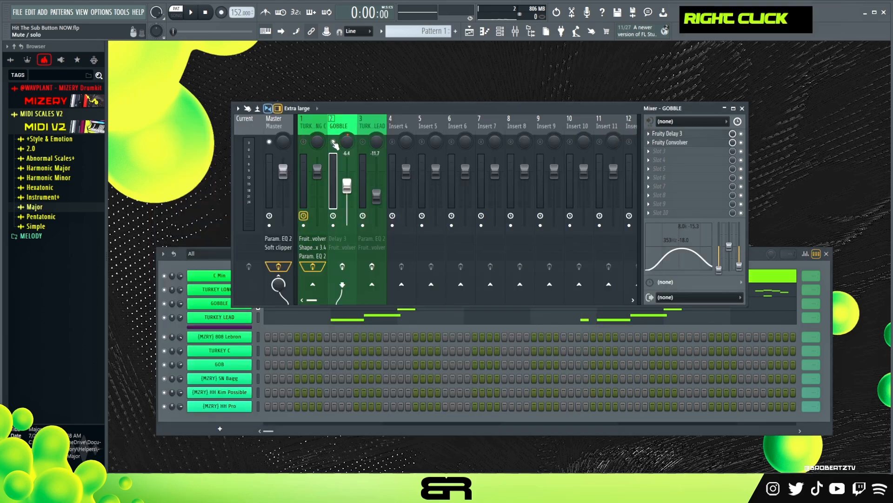
click(689, 135)
drag(326, 83, 528, 181)
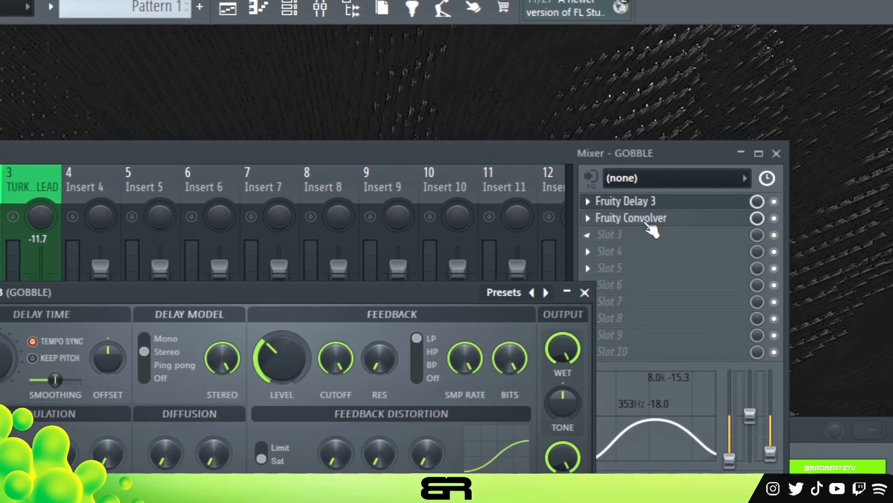
Check the Fruity Convolver on GOBBLE, then enable the track's effects and play the pattern
click(649, 219)
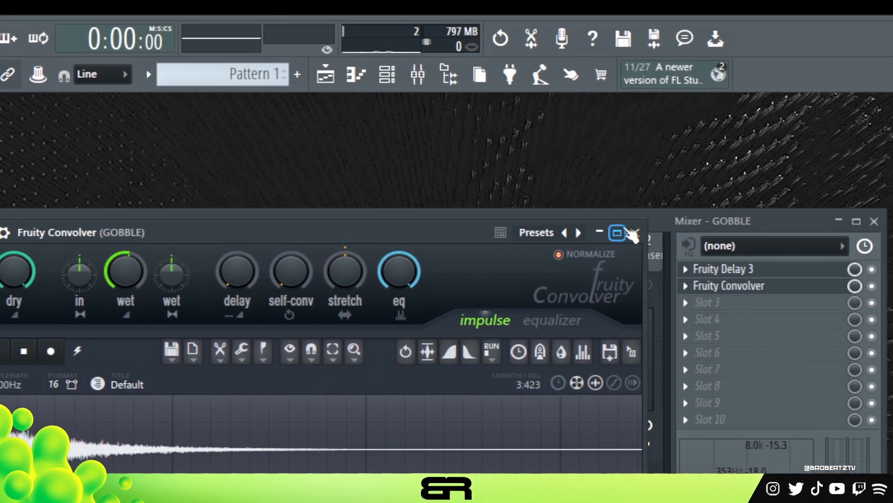
click(634, 232)
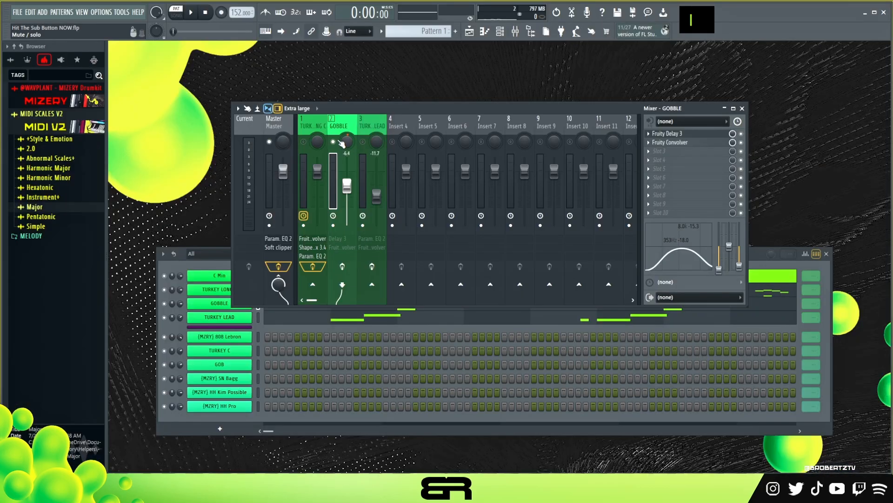
key(space)
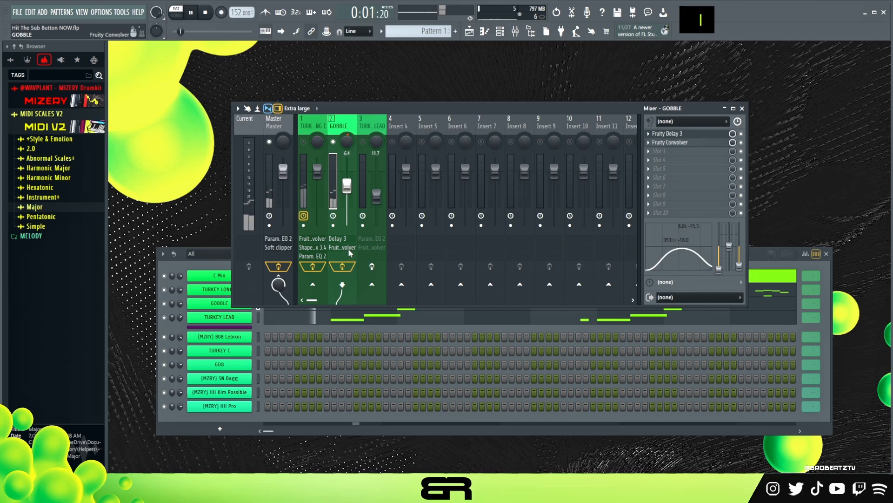
key(space)
Solo the TURKEY LEAD mixer track and examine its Fruity parametric EQ 2 and Fruity Convolver
double_click(365, 141)
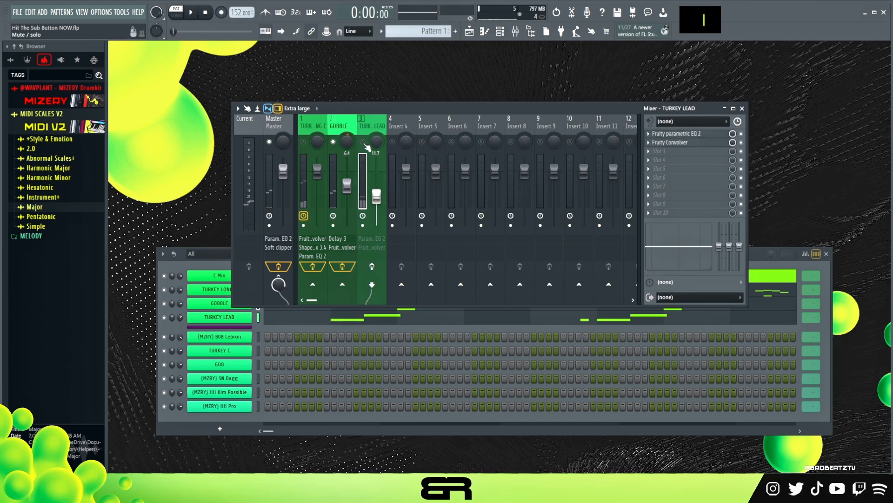
click(672, 137)
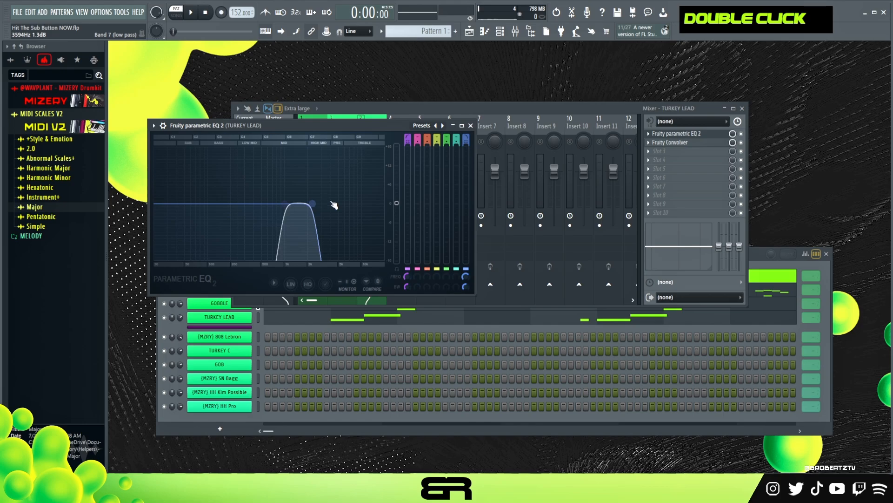
click(669, 142)
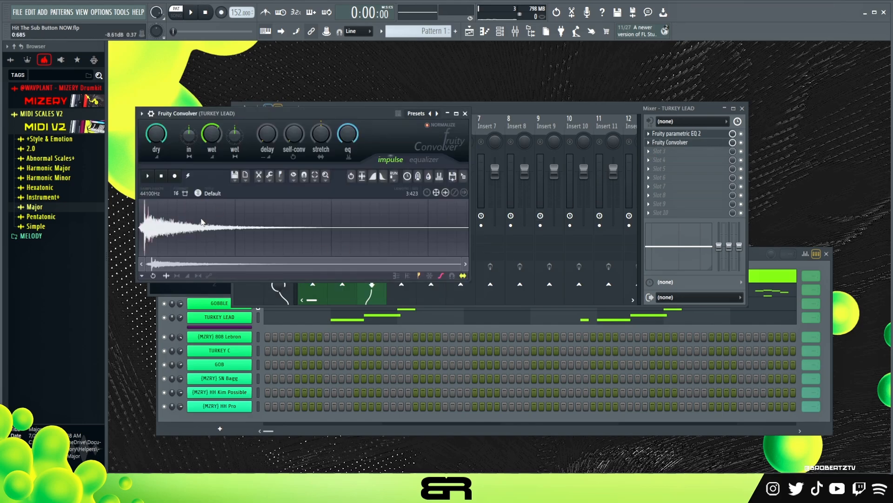
click(466, 113)
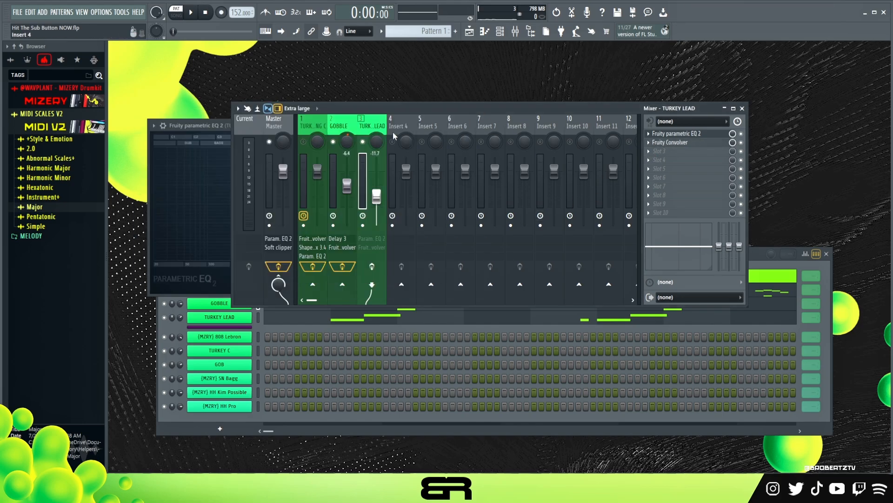
Raise the low-band frequency of GOBBLE's mixer track EQ to 381 Hz, then play the pattern with all three turkey tracks unmuted
key(space)
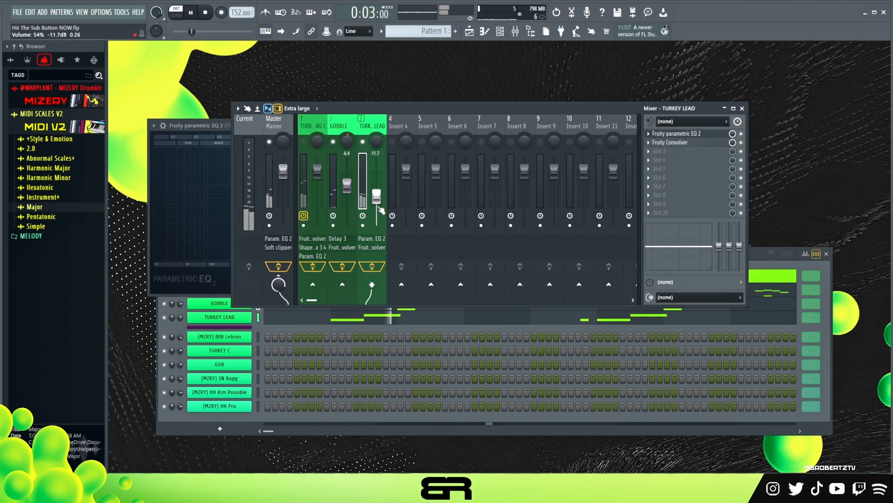
click(353, 189)
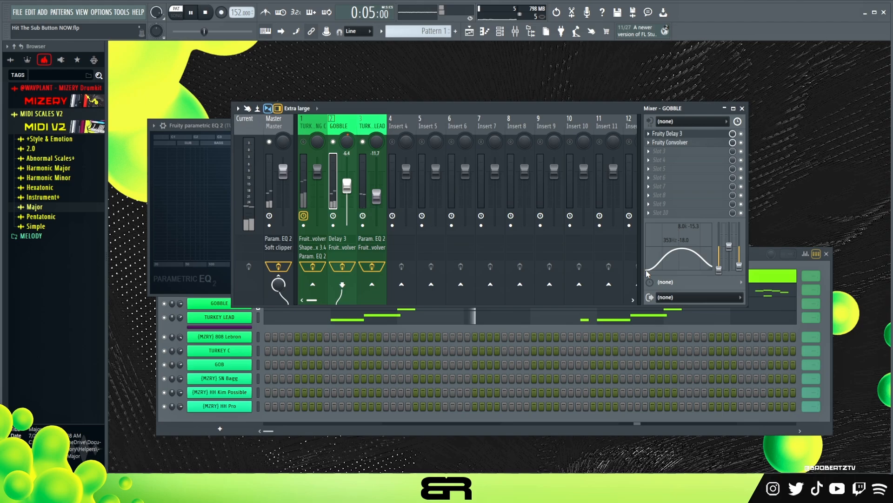
right_click(667, 264)
key(space)
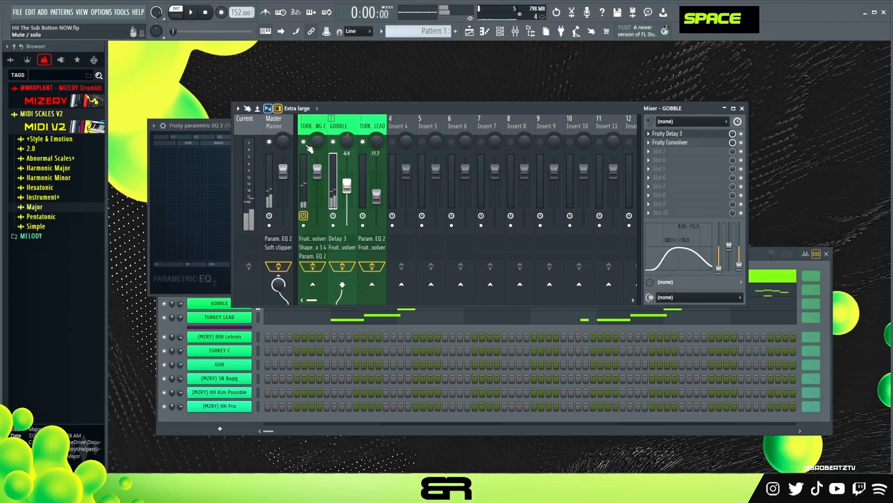
key(space)
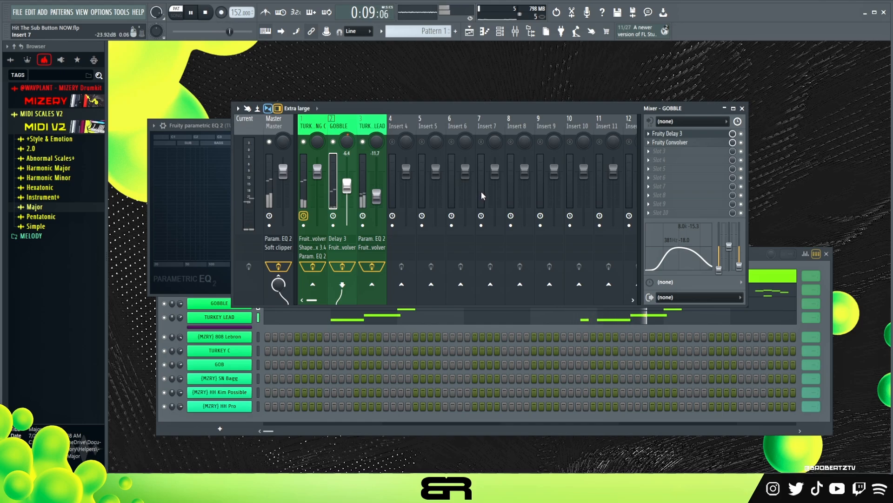
key(space)
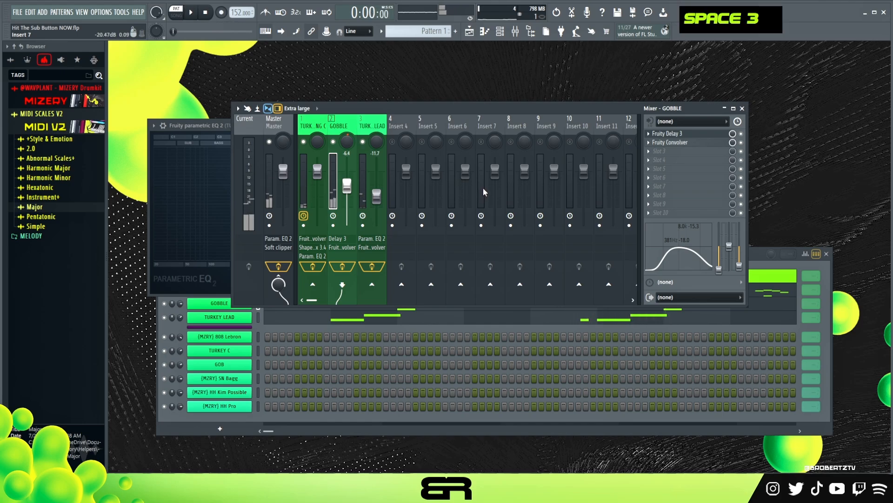
Bring the channel rack into clear view and check the TURKEY C and GOB sampler windows, closing each one
drag(758, 256, 772, 174)
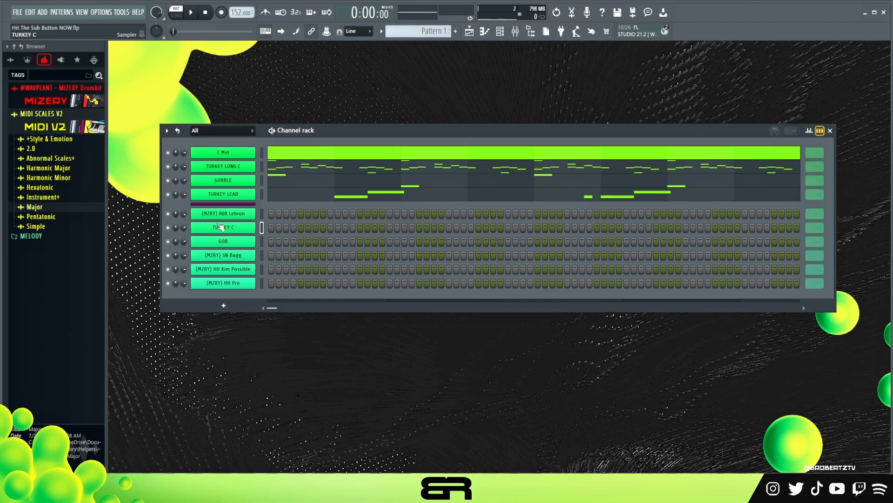
click(235, 230)
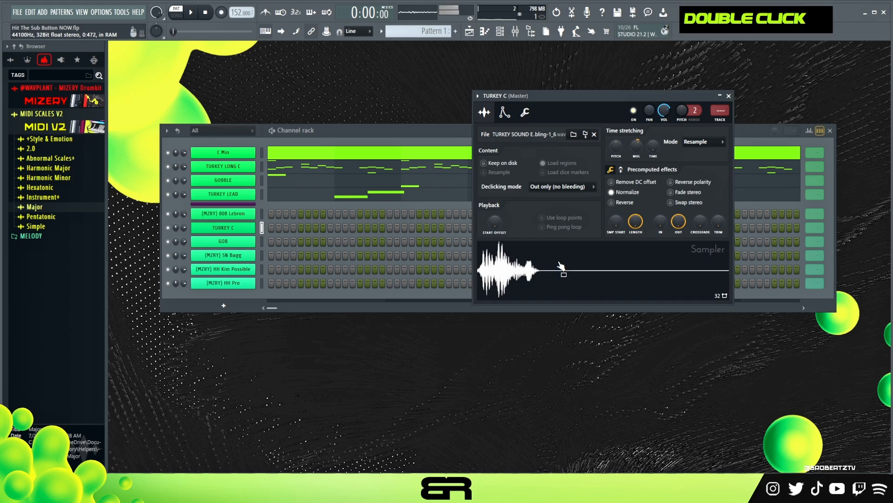
click(729, 96)
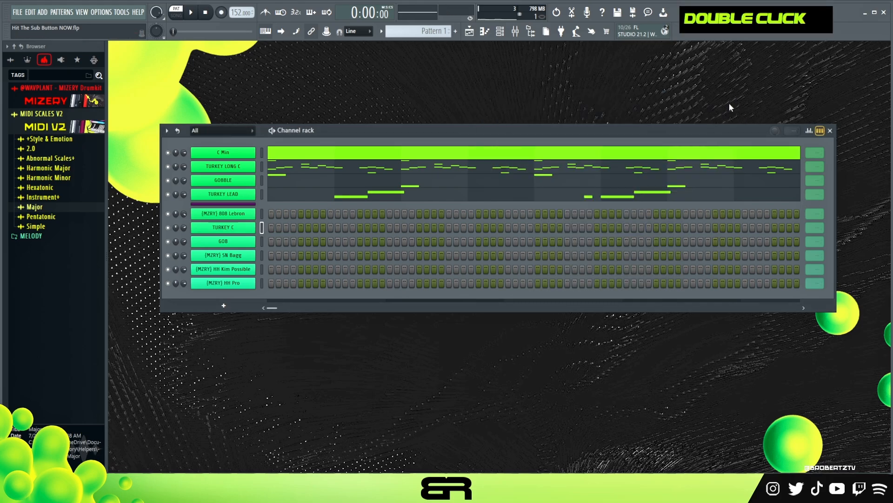
click(241, 244)
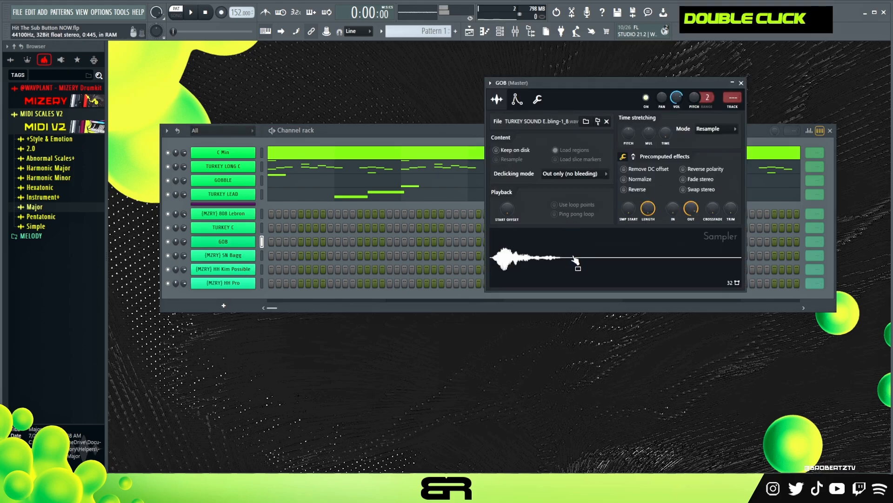
click(742, 83)
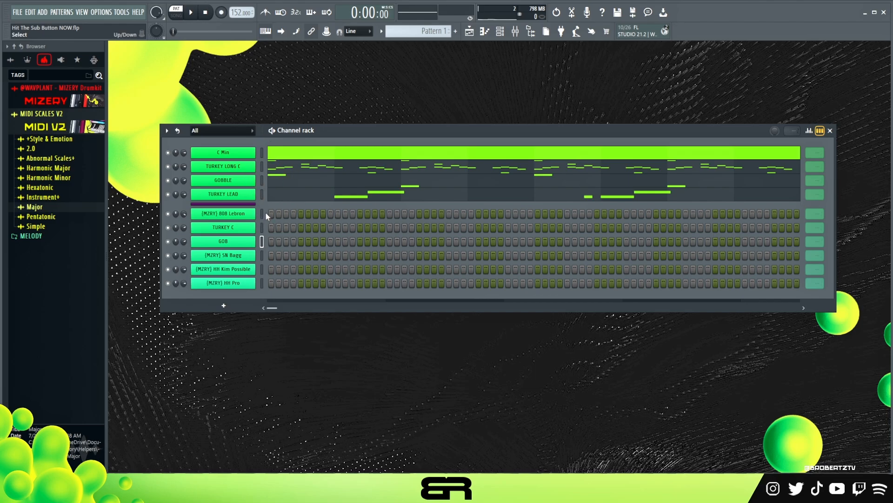
View the (MZRY) 808 Lebron piano roll, then examine the TURKEY LONG C melody notes in that channel's piano roll
right_click(246, 217)
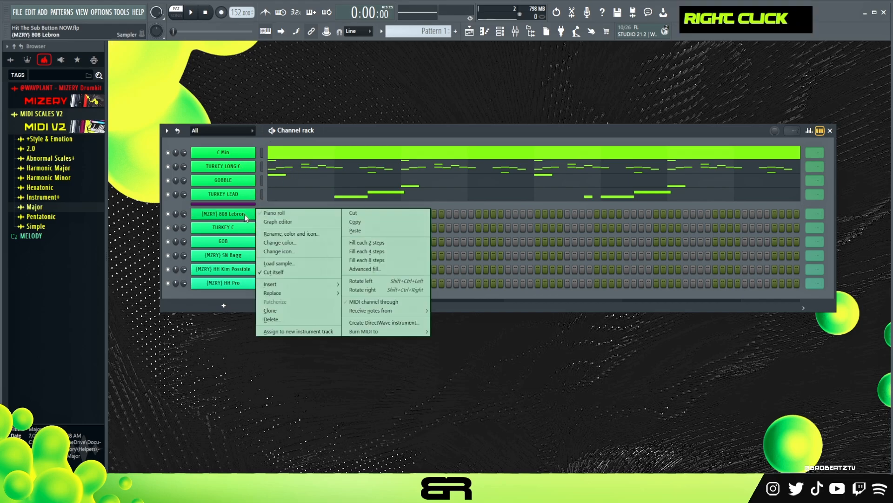
click(278, 214)
scroll(279, 209, up, 4)
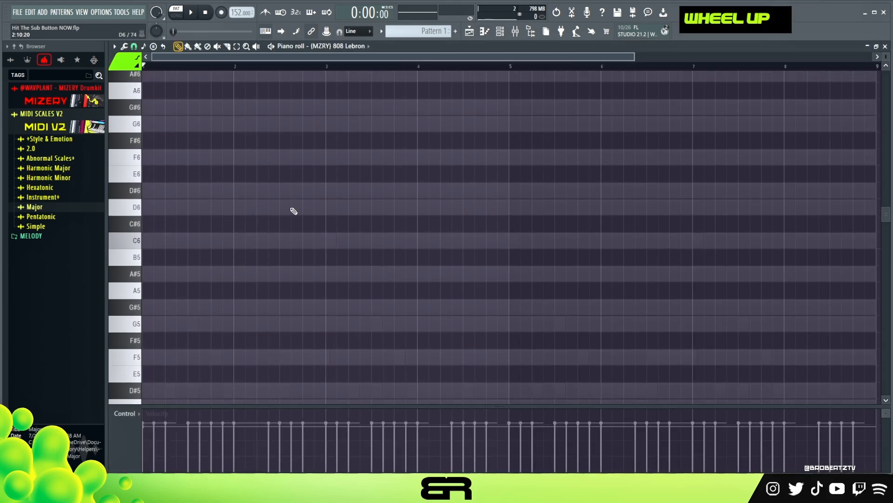
scroll(840, 93, down, 1)
scroll(271, 197, down, 4)
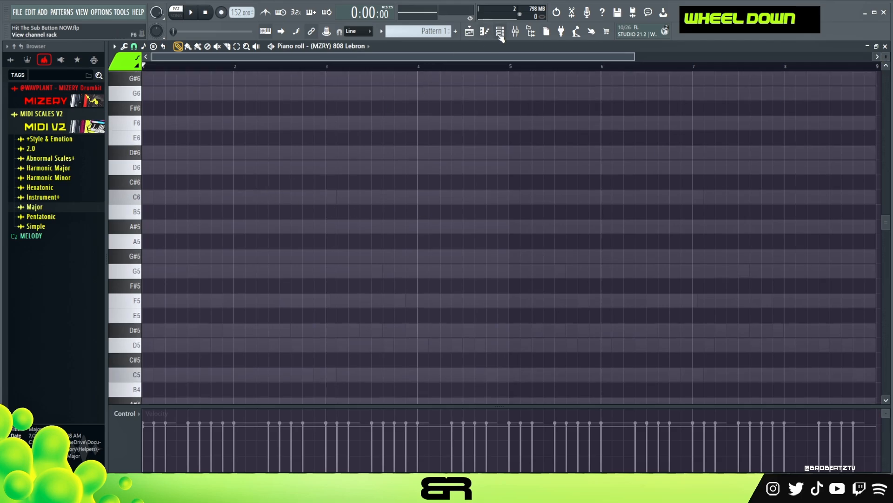
click(500, 31)
click(279, 171)
scroll(196, 266, down, 3)
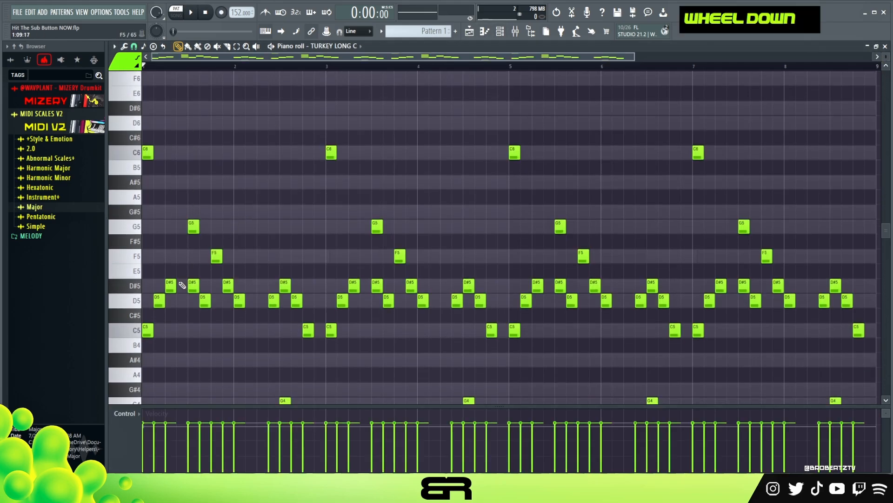
scroll(145, 335, down, 3)
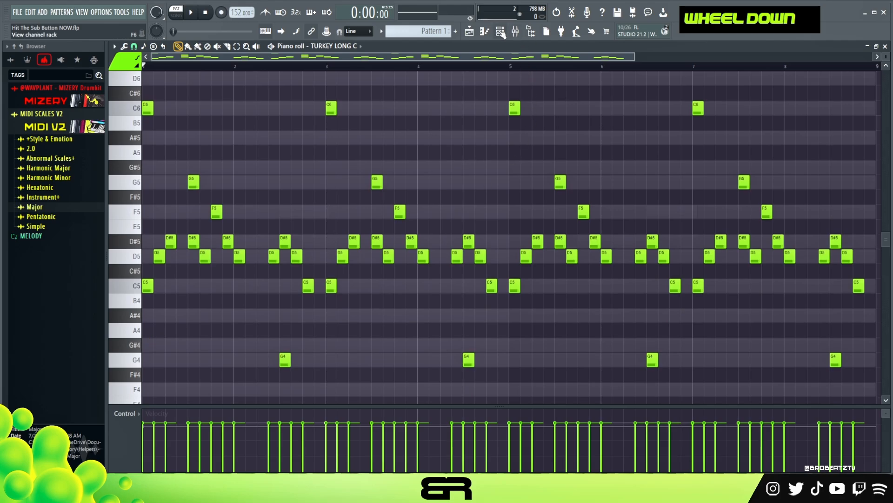
Place five C5 notes across bars 1 and 2 in the (MZRY) 808 Lebron piano roll and play the pattern
click(501, 31)
right_click(252, 216)
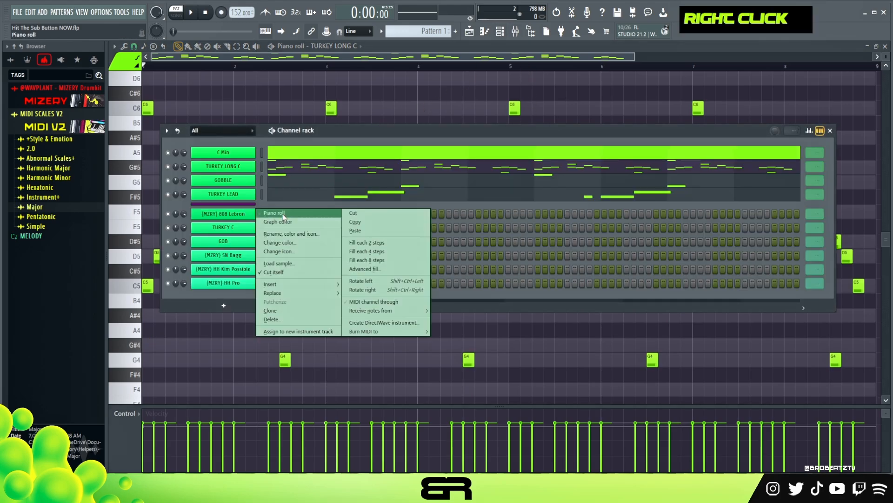
click(279, 213)
click(168, 285)
key(space)
key(space)
key(space)
key(space)
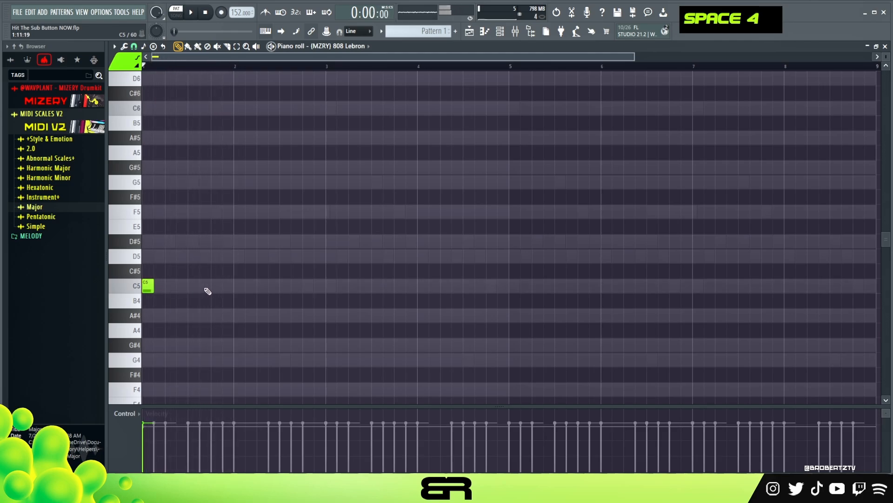
click(217, 285)
click(263, 285)
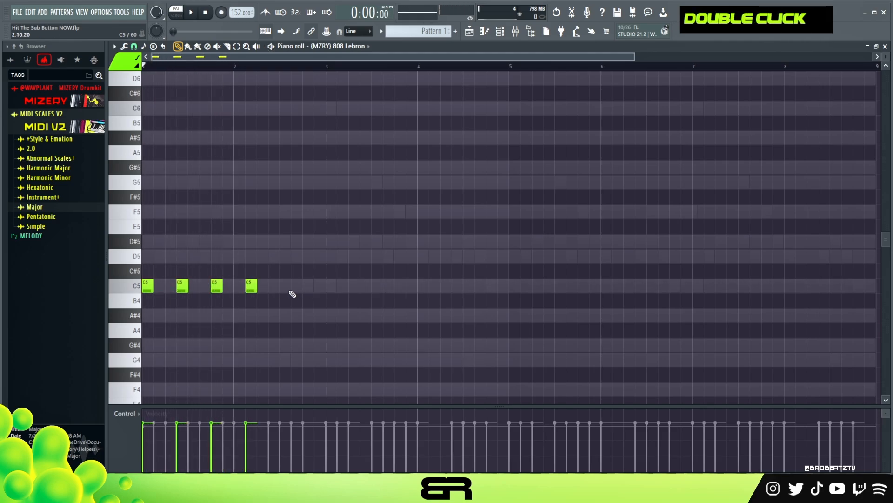
click(297, 285)
key(space)
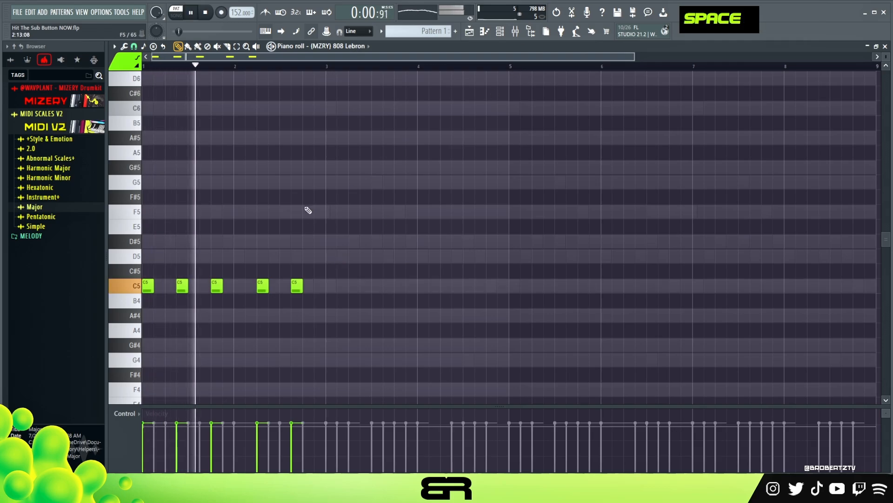
Transpose all five 808 notes up three semitones to D#5 and listen to them with the melody
key(ctrl+a)
key(space)
key(shift+Up)
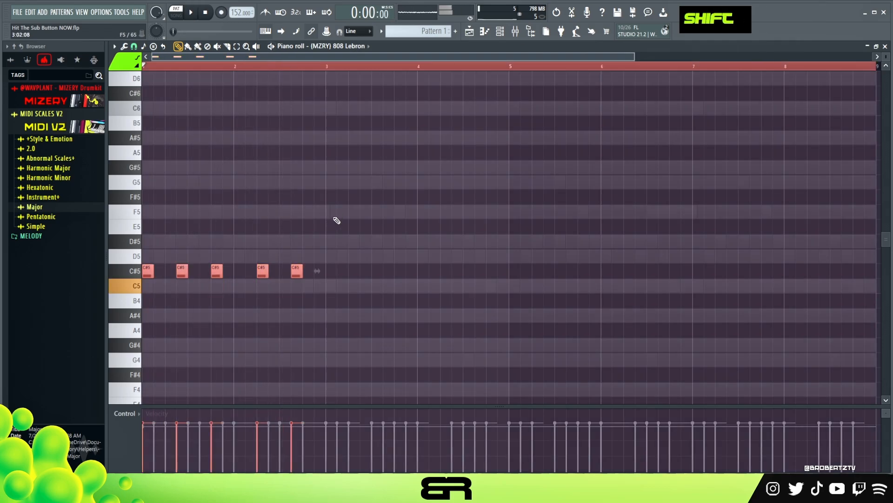
key(shift+space)
key(shift+Up)
key(shift+Up)
key(shift+space)
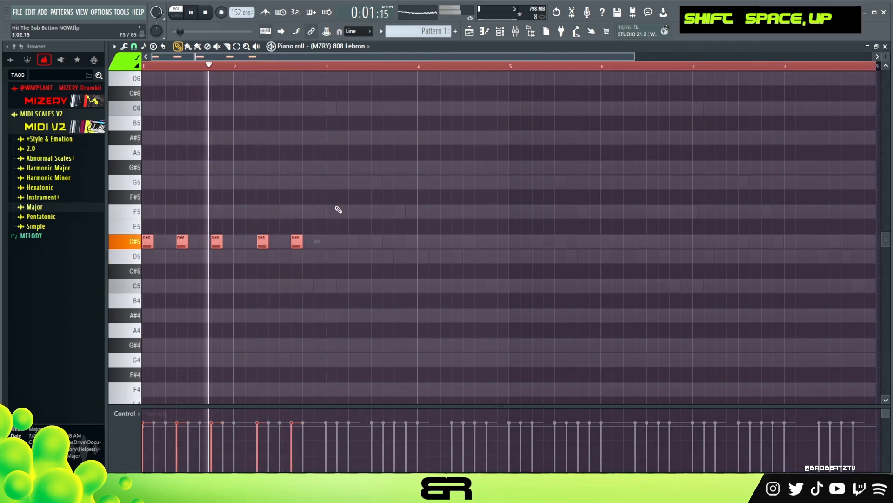
key(space)
Raise only the first 808 note by one octave to D#6 and listen to it
ctrl+drag(353, 219, 143, 258)
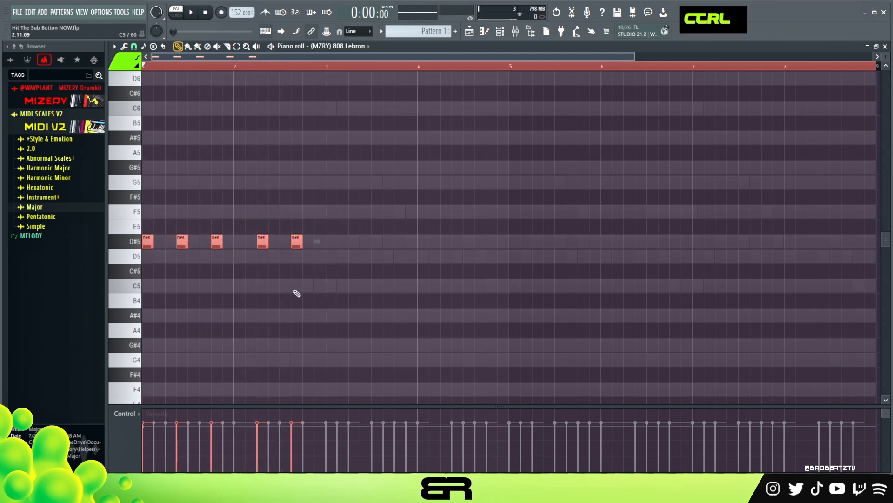
ctrl+click(148, 242)
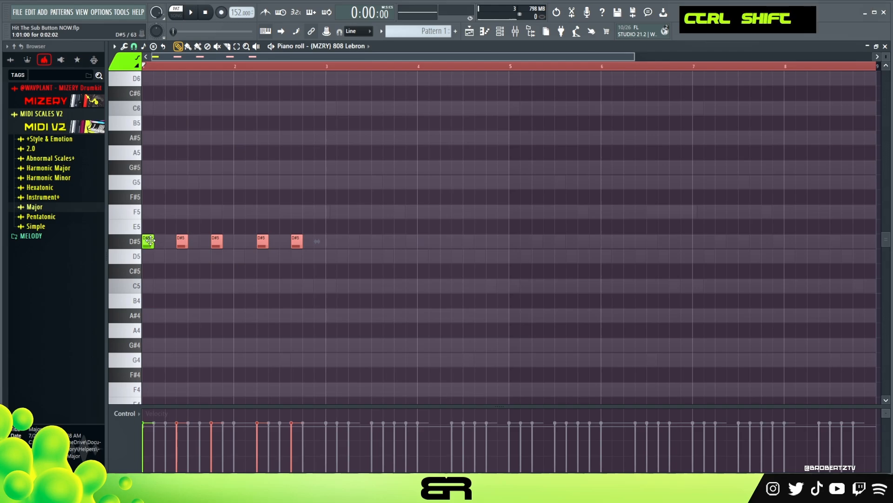
ctrl+shift+click(148, 241)
right_click(331, 288)
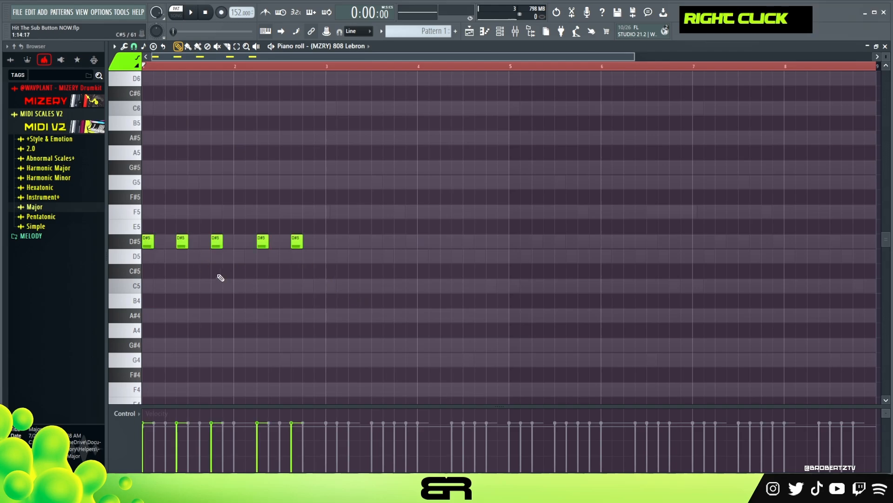
ctrl+click(148, 241)
key(ctrl+Up)
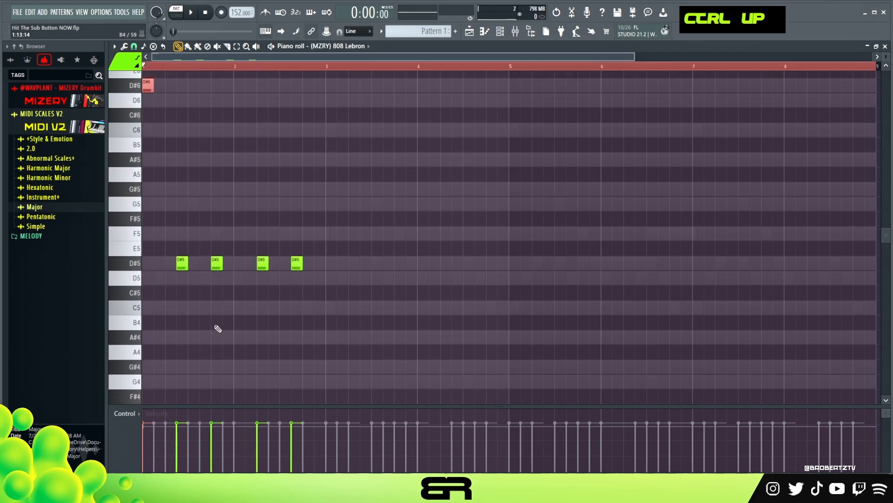
key(space)
key(space)
Delete the second 808 note, add a D#5 directly after the note at 1:13, and play the pattern
right_click(180, 264)
key(space)
key(space)
click(215, 267)
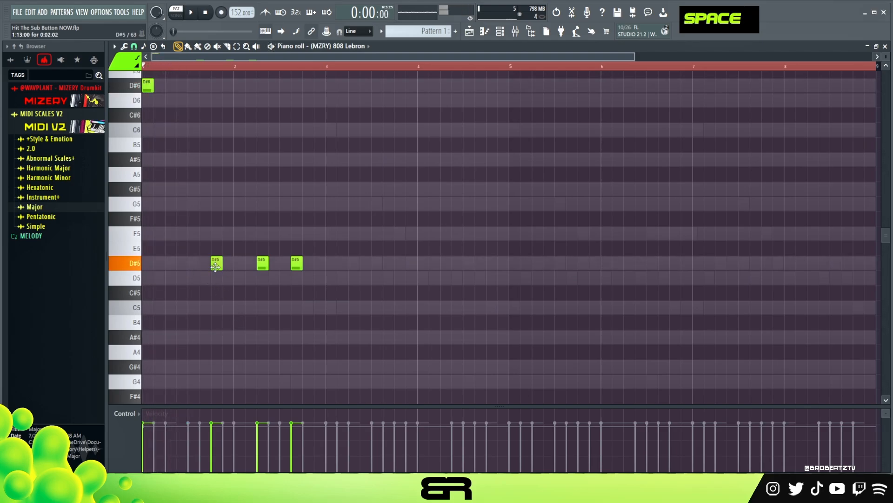
click(228, 264)
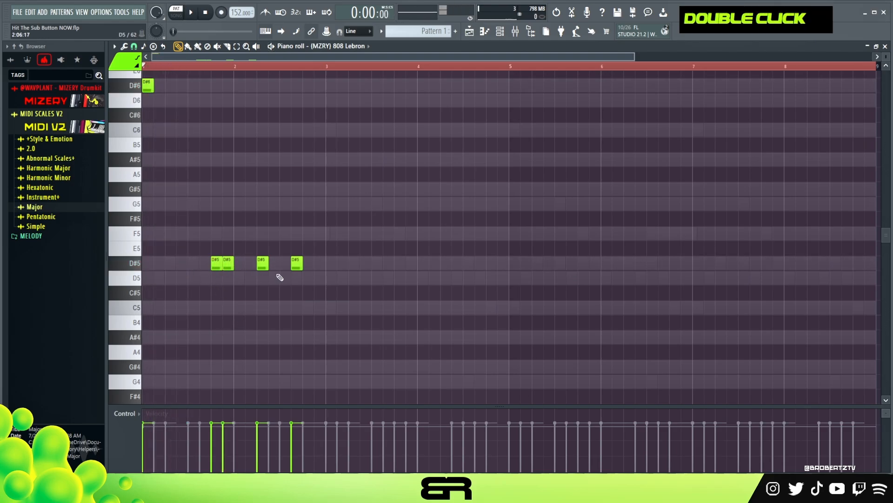
key(space)
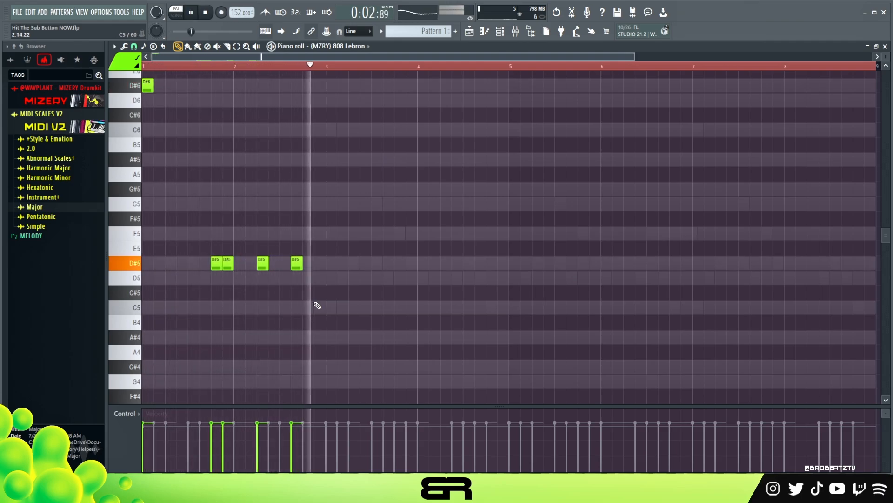
key(space)
Add an 808 note in bar 3, lower it five semitones to A#4, move it to the bar's start and play it
click(343, 263)
ctrl+click(343, 263)
key(shift+Down)
key(shift+Down)
key(shift+Down)
key(shift+Down)
key(shift+Down)
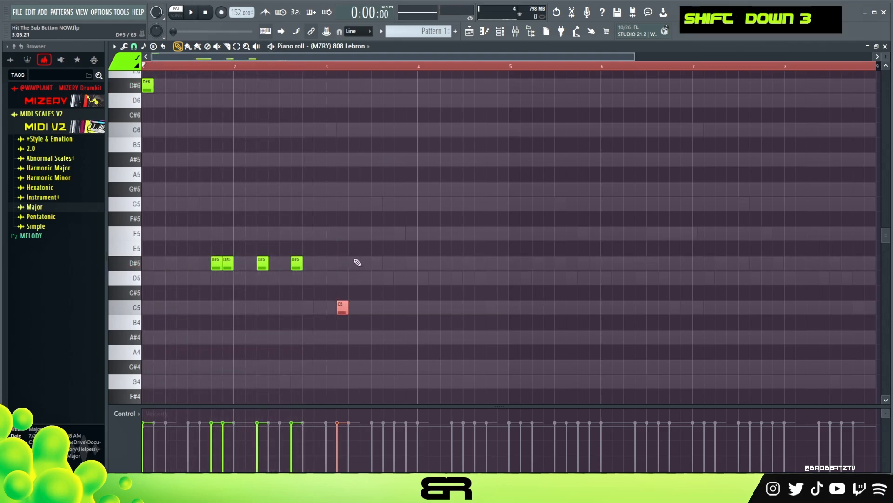
drag(338, 337, 327, 337)
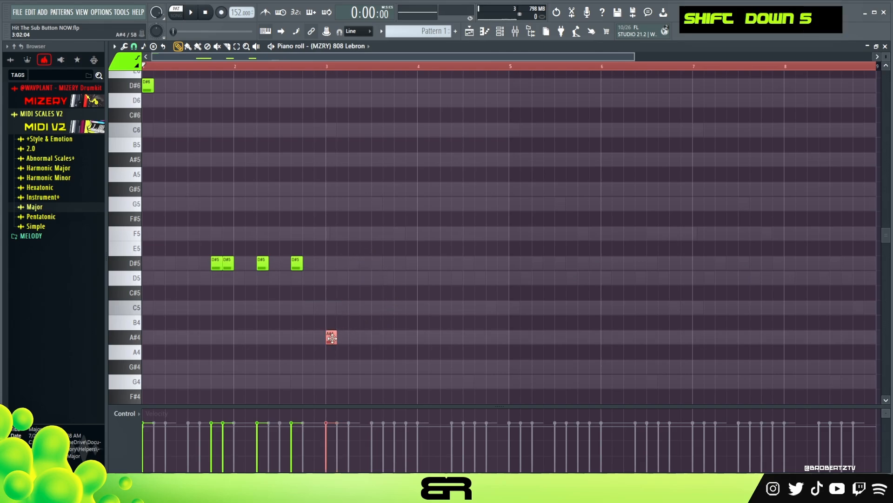
key(space)
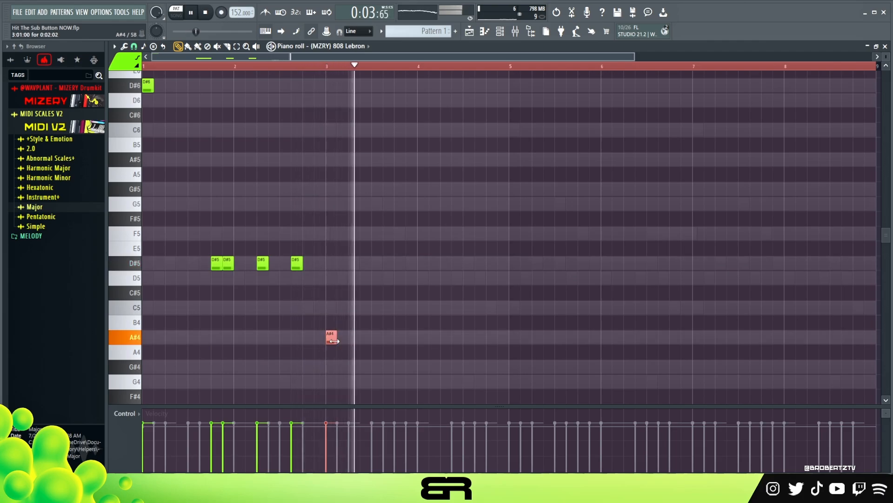
key(space)
key(space)
key(space)
Use B4 for the note starting bar 3, position a B4 and a following A#4 in bar 4, and play the 808 line
click(325, 352)
right_click(325, 353)
key(space)
key(space)
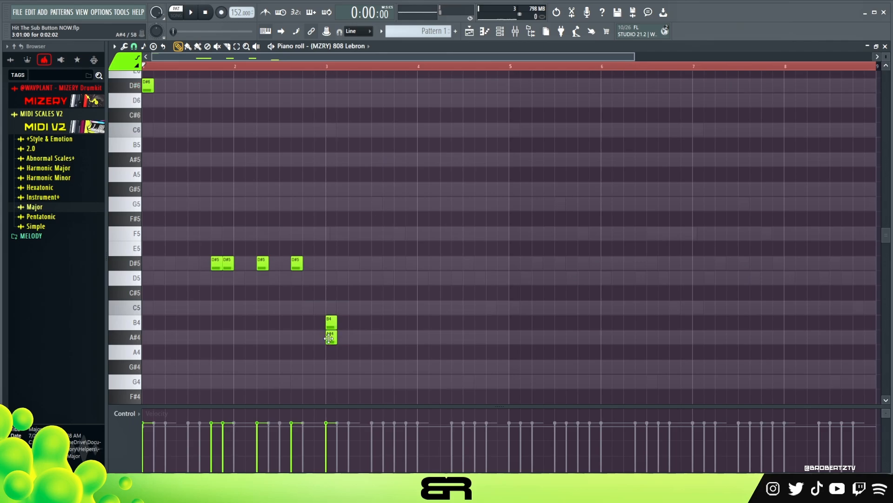
ctrl+click(331, 322)
drag(331, 321, 428, 322)
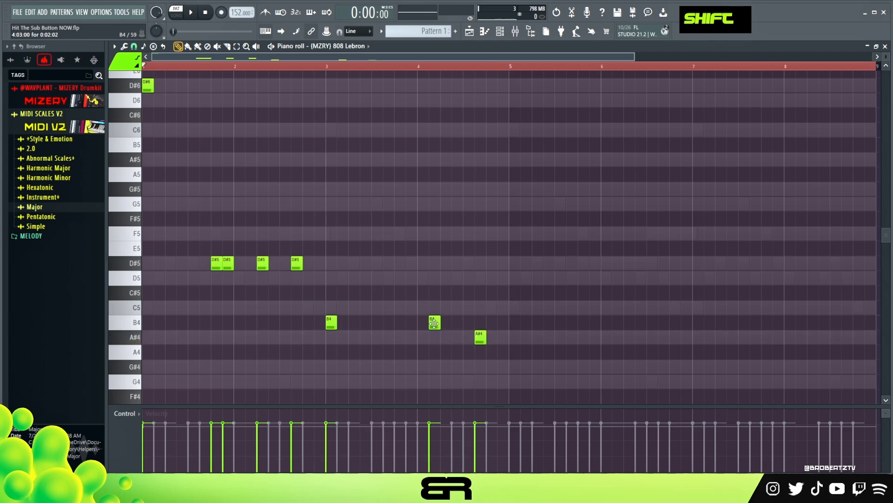
key(space)
key(space)
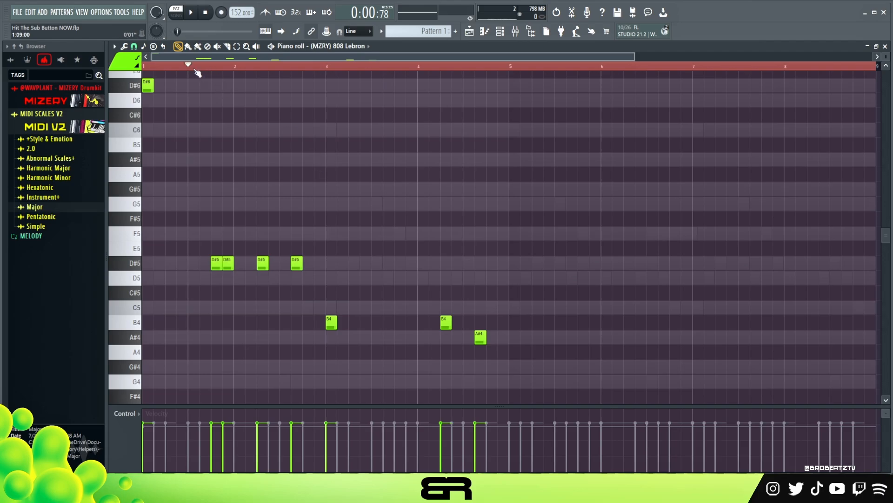
key(space)
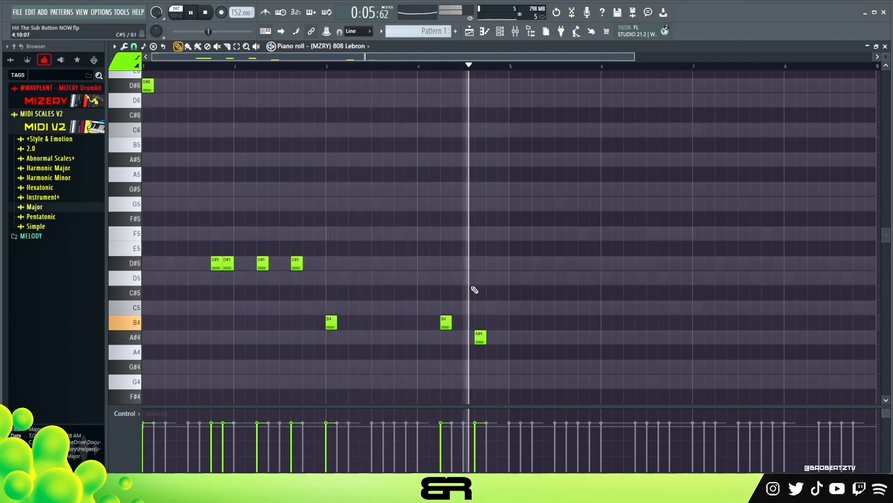
Duplicate the four-bar 808 line into bars 5 to 8 and lower the copy's first note one octave to D#5
key(space)
key(ctrl+a)
drag(147, 83, 514, 95)
ctrl+click(515, 87)
key(ctrl+Down)
right_click(561, 171)
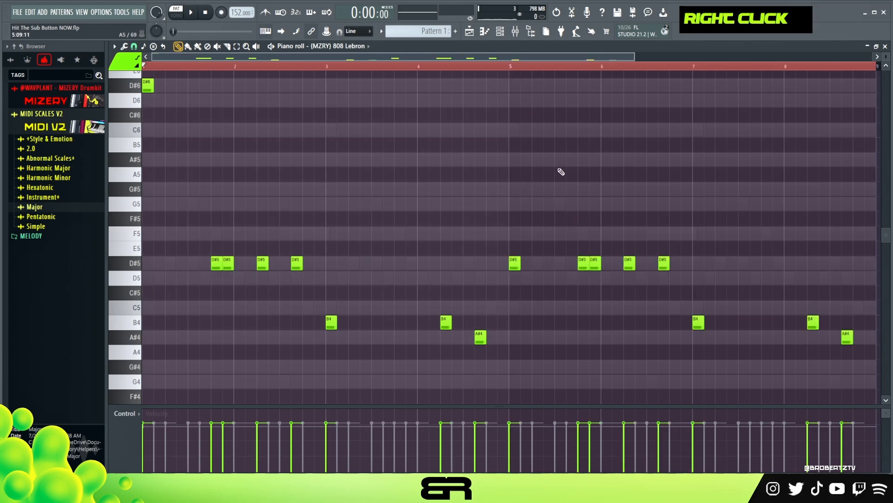
Play from mid bar 4, delete the D#5 ending bar 5 and the last D#5 in bar 6, and raise every 808 note's velocity to maximum
double_click(462, 67)
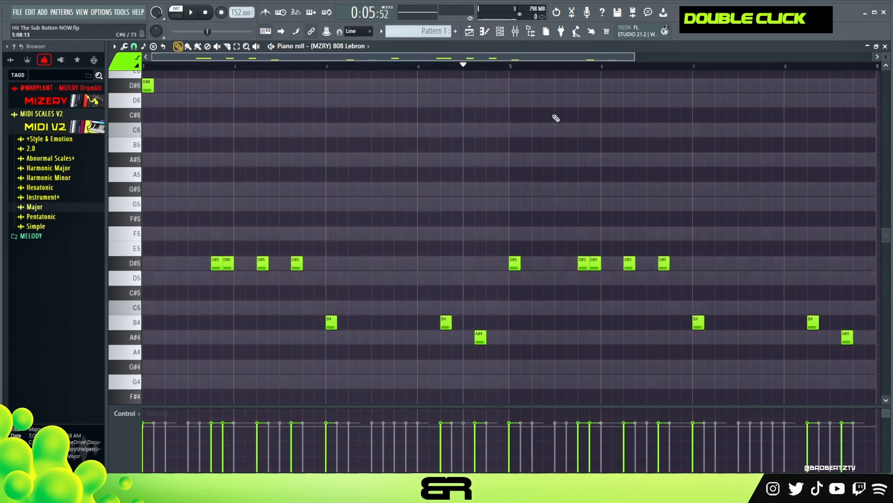
key(space)
key(space)
key(space)
right_click(595, 263)
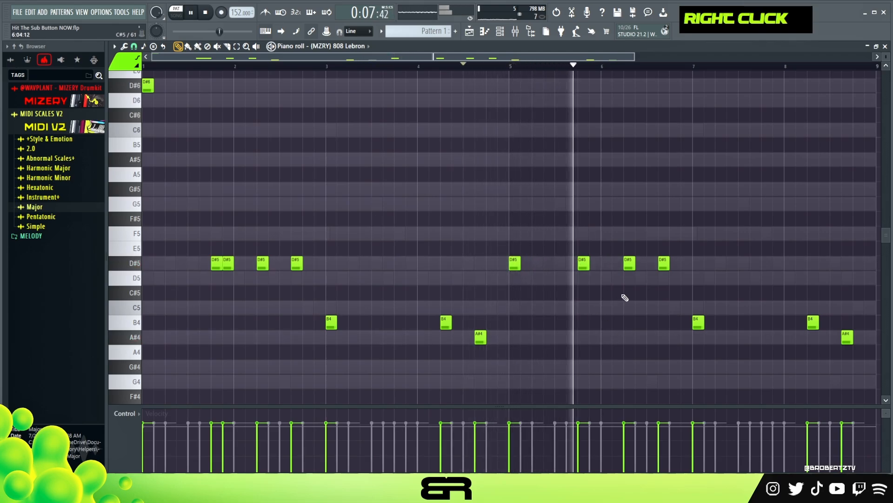
right_click(663, 264)
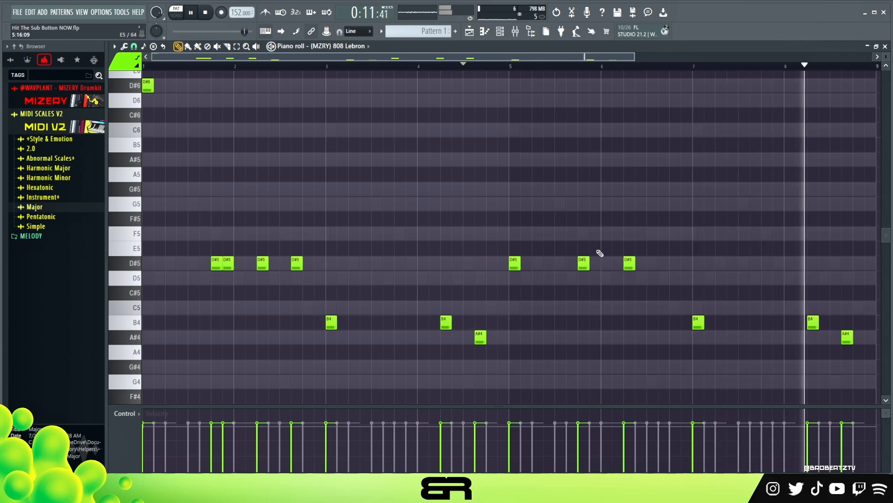
alt+scroll(601, 253, up, 18)
key(space)
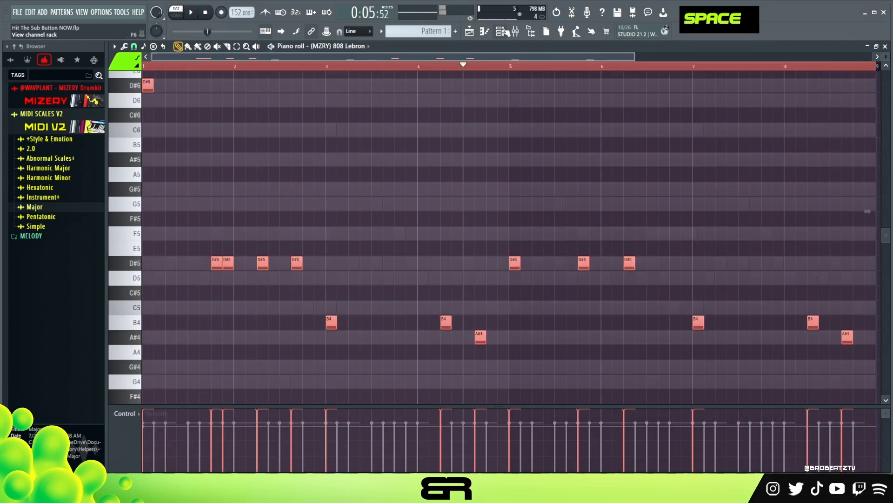
In the channel rack, place TURKEY C and SN Bagg hits on steps 9 and 25, moving SN Bagg above GOB
click(501, 32)
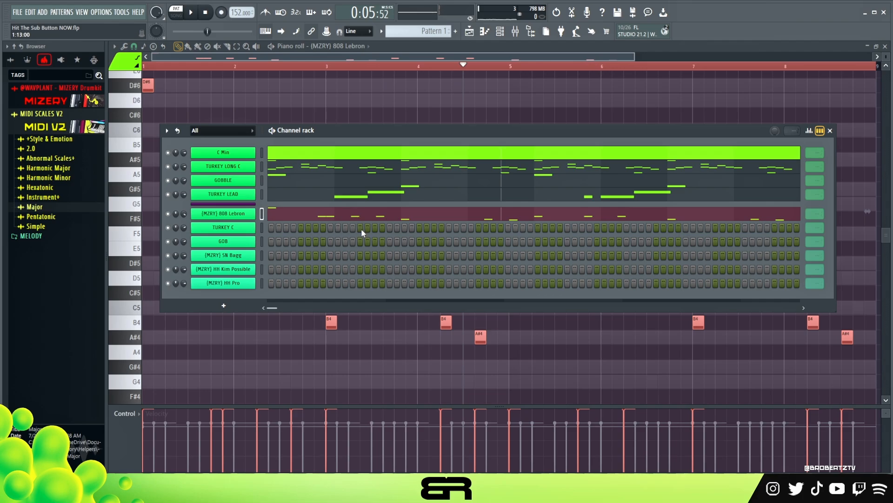
ctrl+double_click(331, 227)
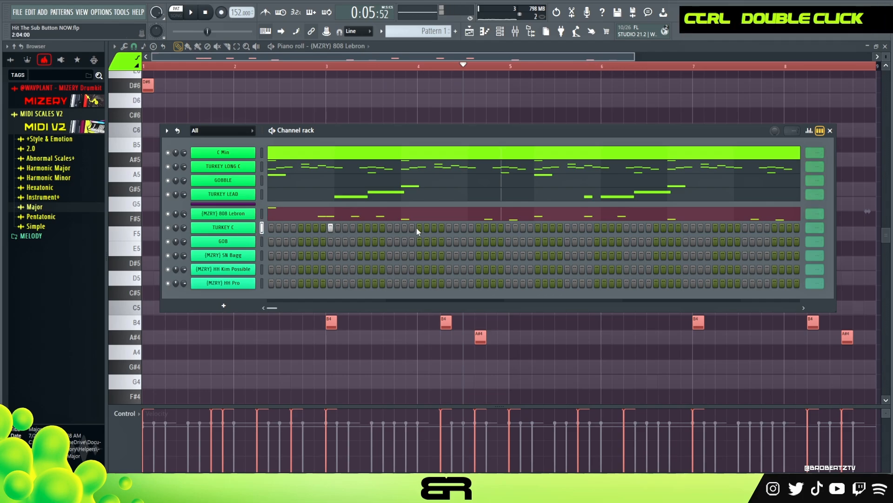
click(262, 255)
shift+scroll(265, 254, up, 1)
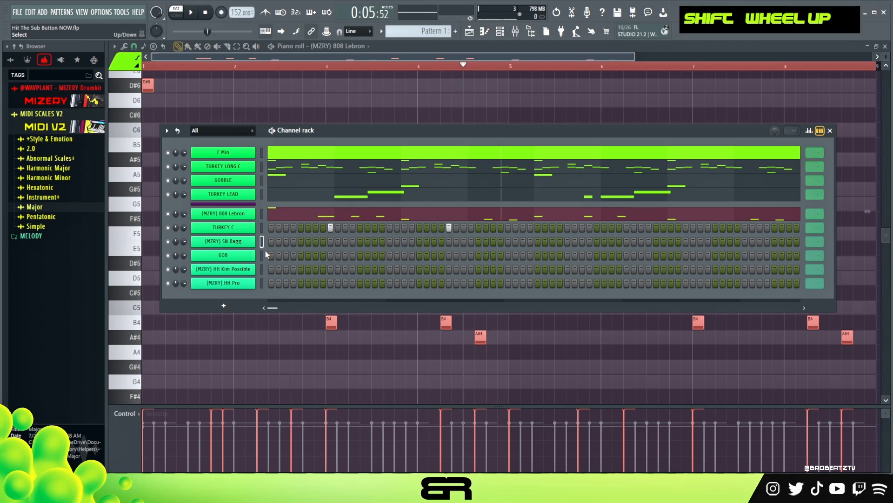
click(331, 242)
right_click(338, 242)
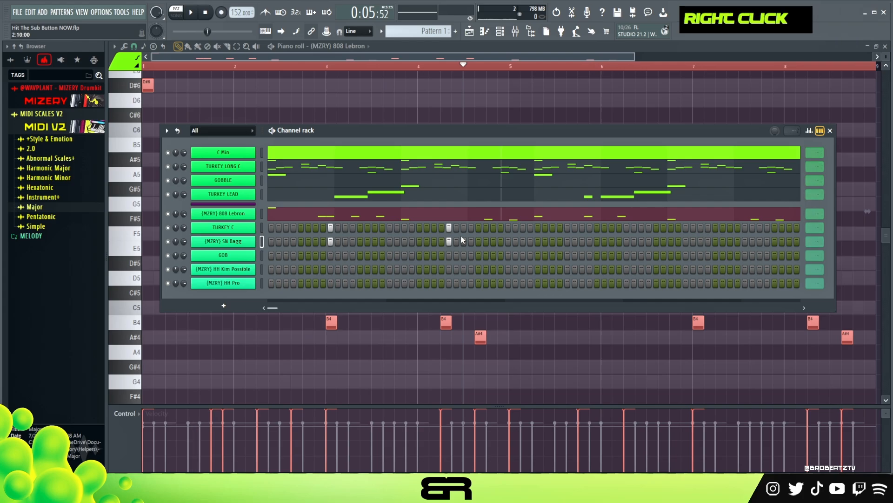
Set bar loop points on the drum channels and place GOB hits on steps 15 and 19, listening to the pattern
scroll(808, 228, down, 2)
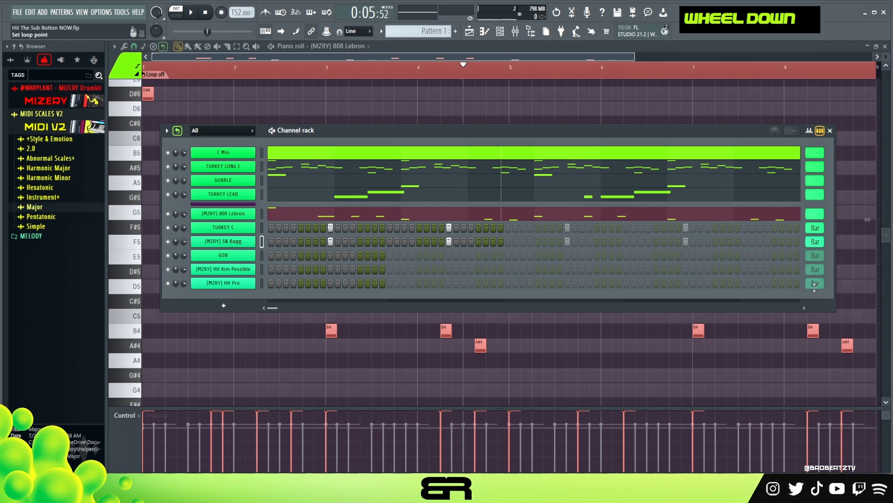
click(375, 256)
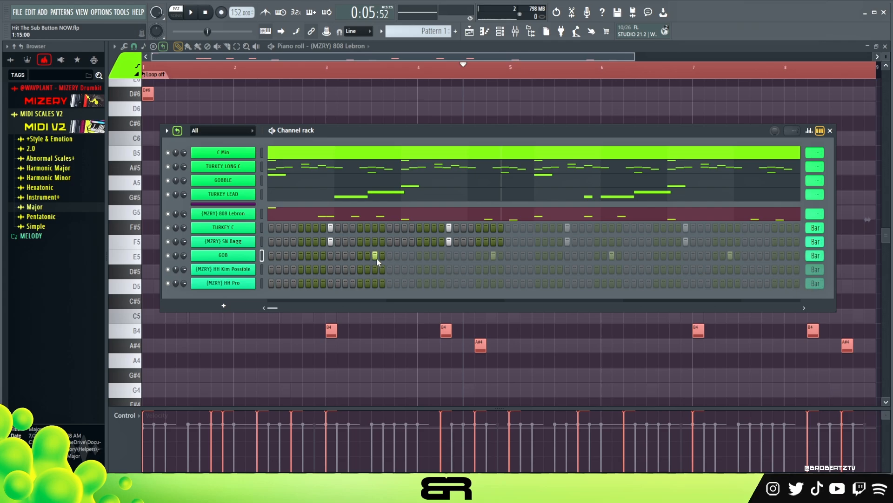
click(403, 256)
key(space)
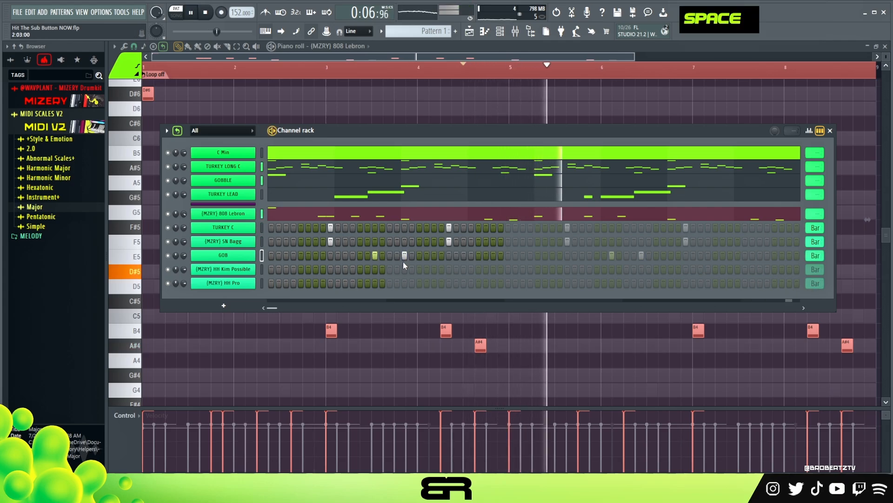
key(space)
Add an HH Kim Possible hit on step 7 and HH Pro hits on steps 1 to 3, and play the pattern
click(316, 269)
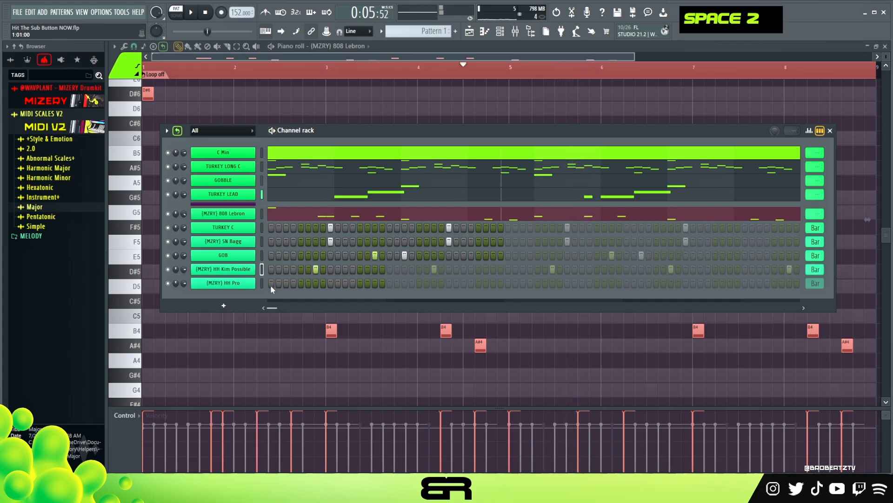
drag(271, 283, 287, 282)
key(space)
key(space)
key(space)
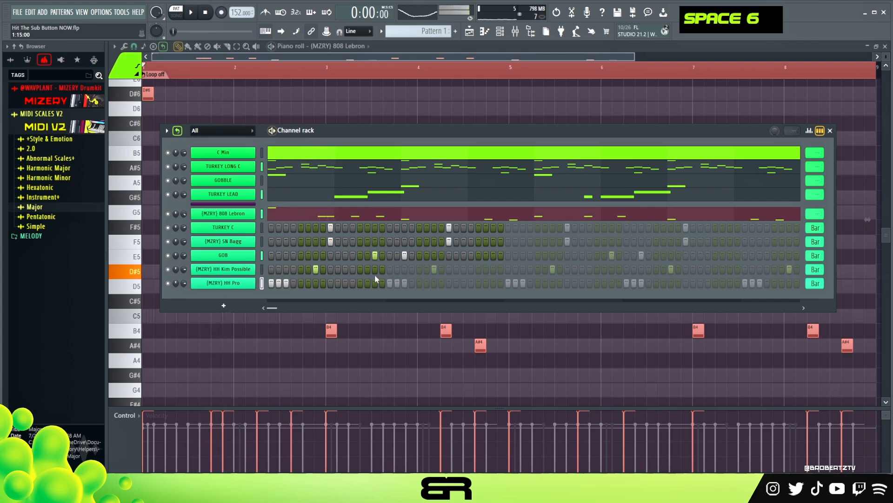
key(space)
key(space)
Add an HH Kim Possible hit on step 13 and HH Pro hits on steps 13 and 15 while playing the pattern
click(361, 272)
click(359, 279)
key(space)
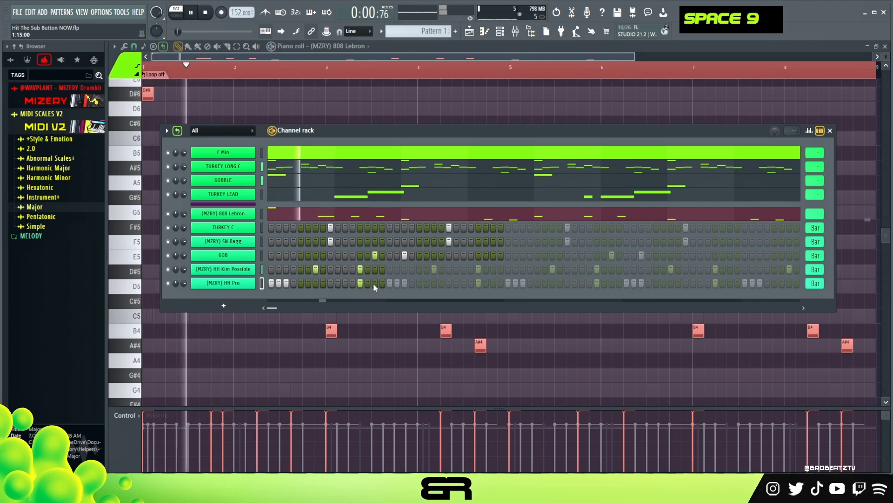
click(375, 283)
key(space)
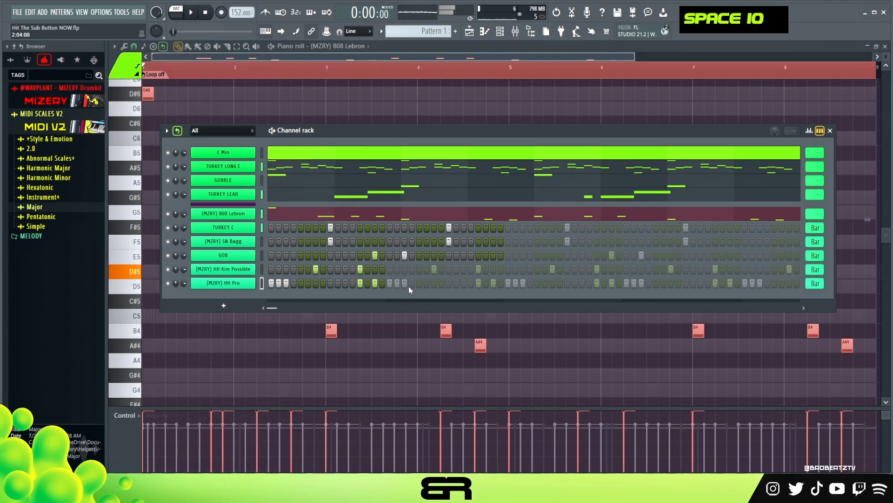
key(space)
Add an HH Pro hit on step 21 and an HH Kim Possible hit on step 23, and replay the pattern
click(420, 283)
click(434, 269)
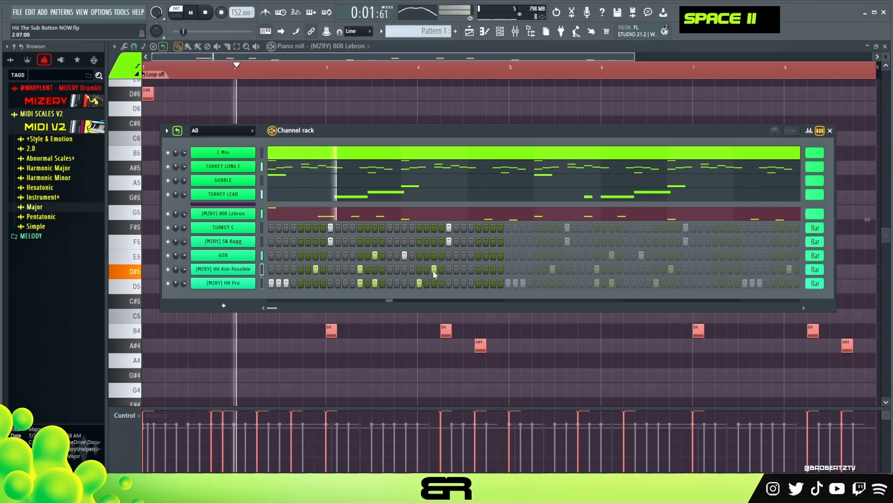
key(space)
key(space)
Try a GOB hit on step 25 and listen to it in the pattern
click(449, 255)
key(space)
key(space)
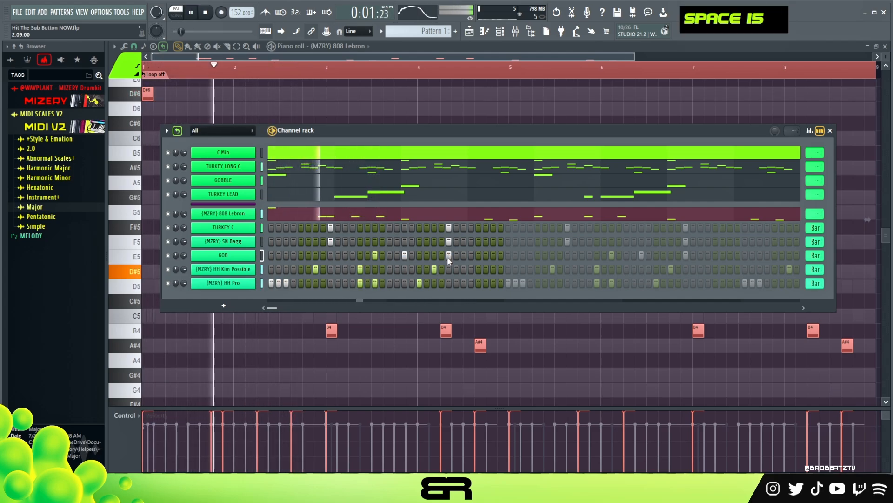
key(space)
key(space)
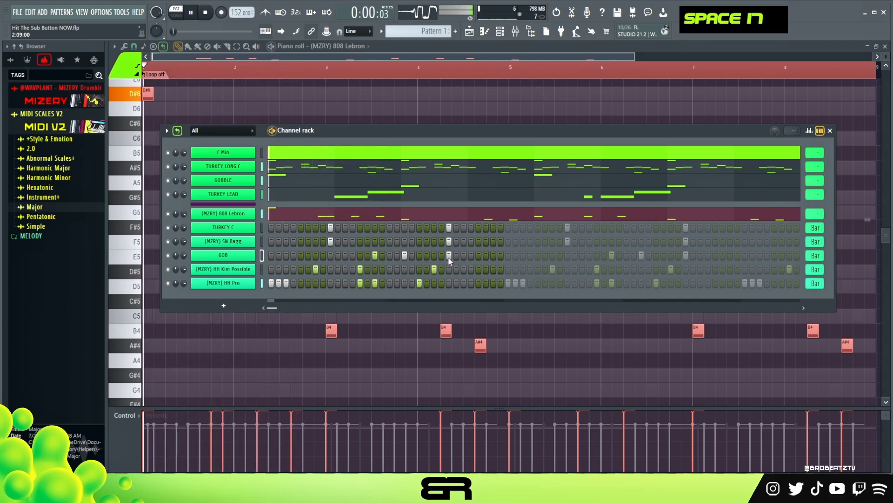
right_click(449, 256)
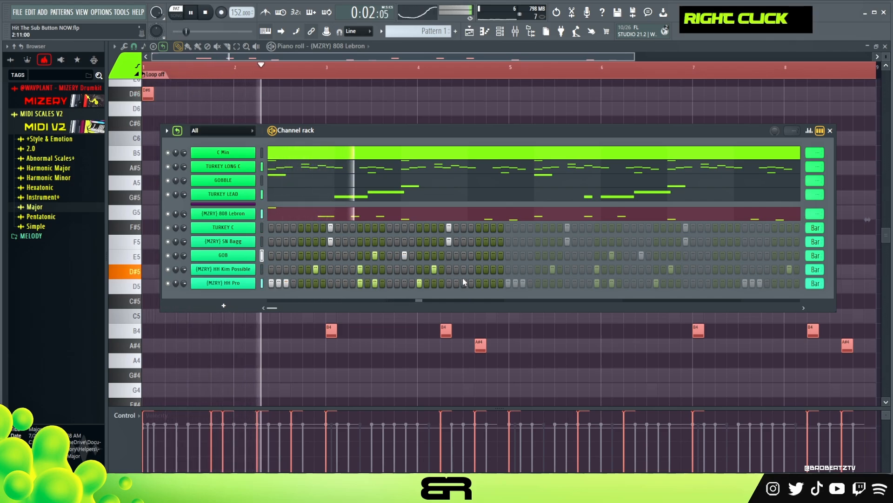
Add an HH Pro hit on step 27 and an HH Kim Possible hit on step 31, and play the drum loop
click(462, 278)
key(space)
key(space)
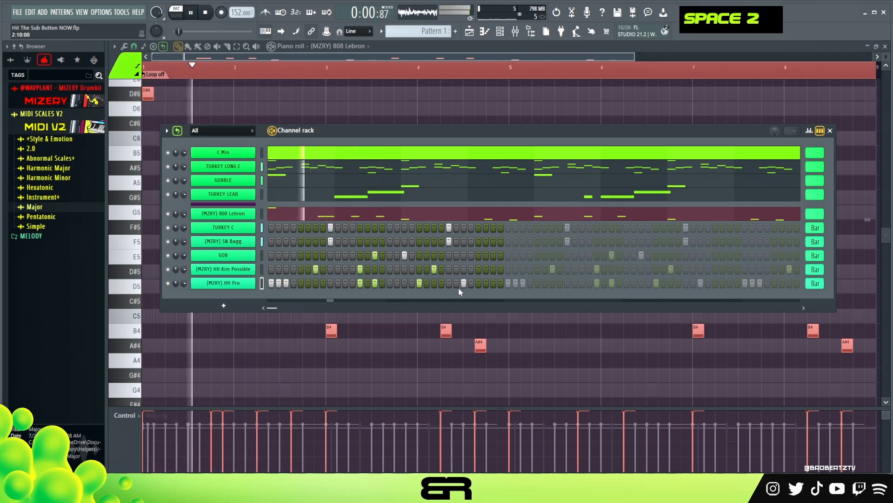
click(499, 268)
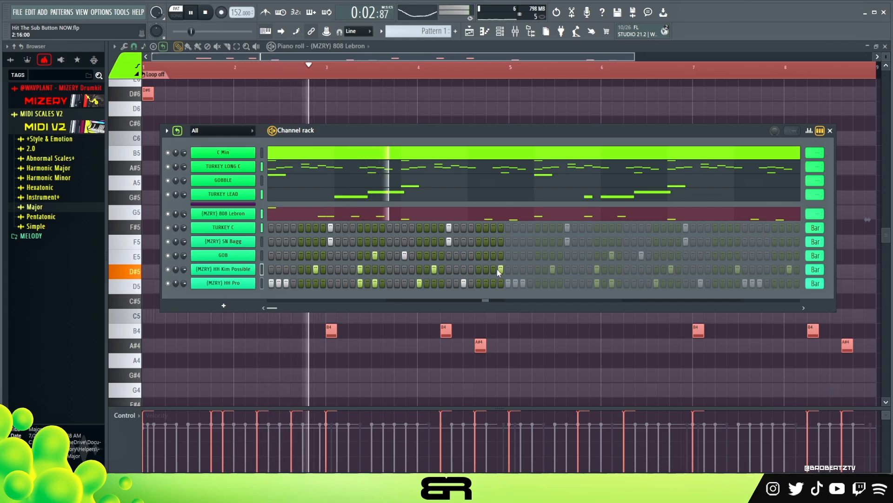
click(495, 271)
right_click(499, 269)
key(space)
key(space)
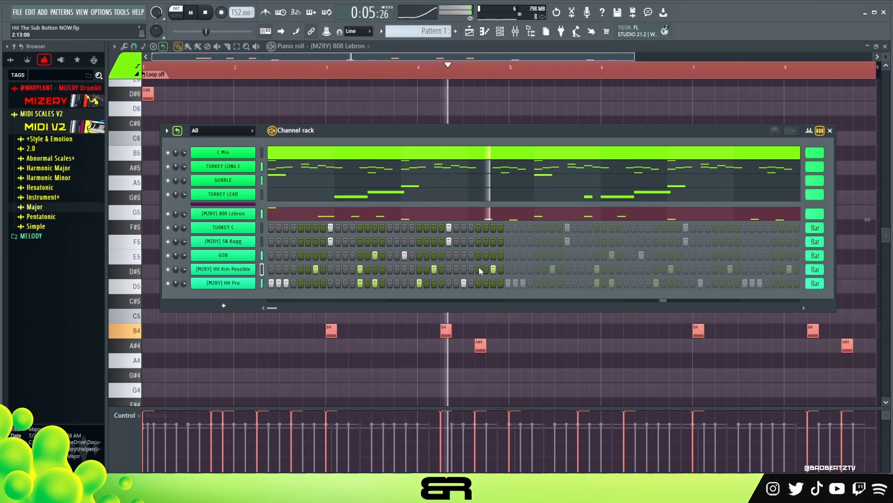
key(space)
key(space)
key(space)
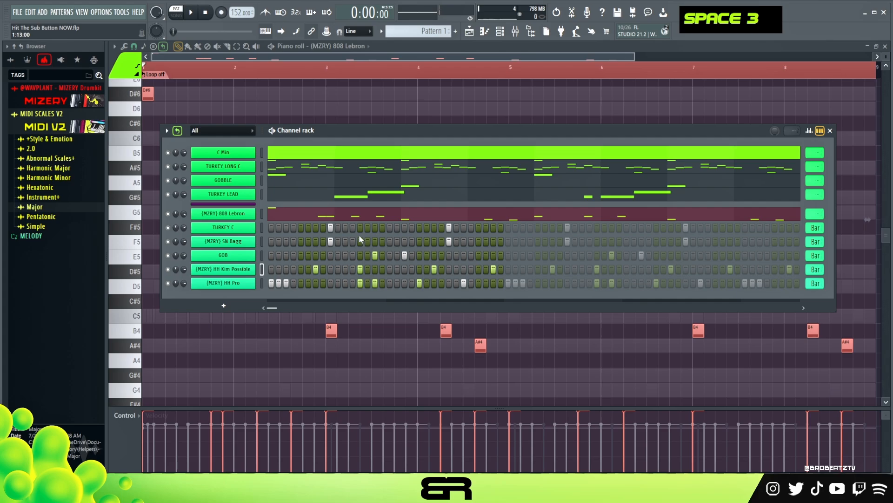
Add Kick Simple from the MIZERY drumkit's LOWEND folder as a new channel directly below 808 Lebron
click(68, 95)
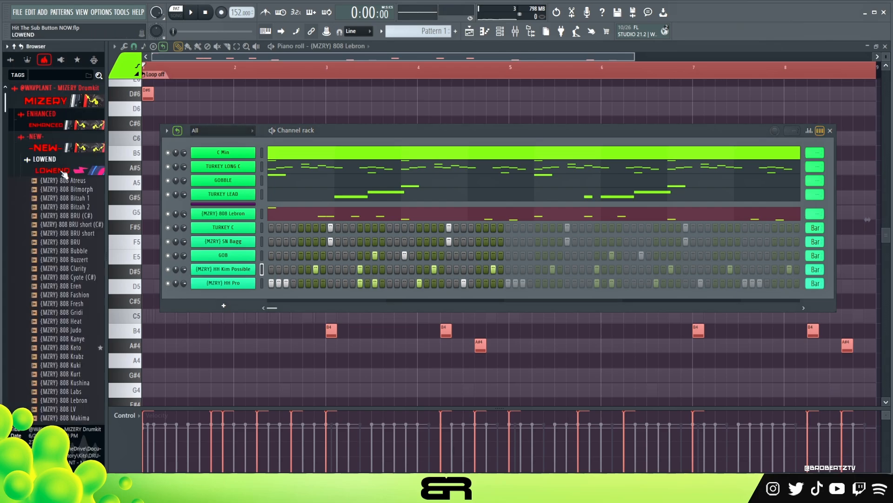
scroll(72, 270, down, 10)
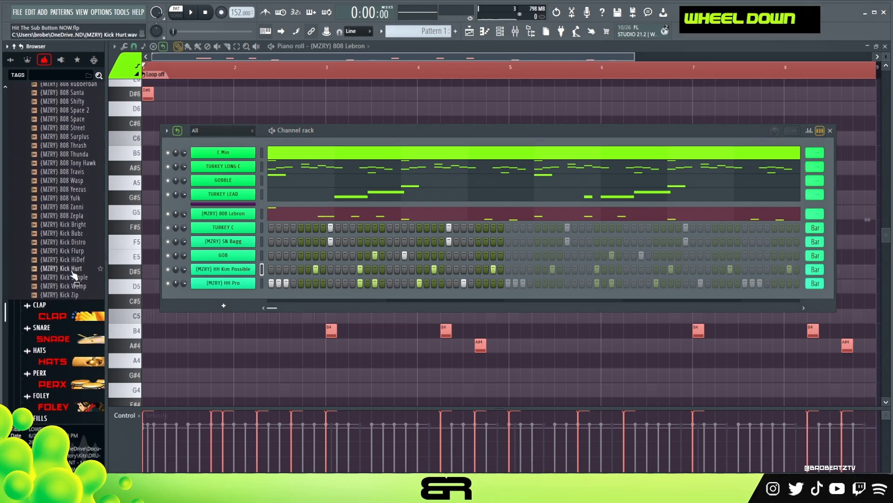
drag(76, 278, 174, 244)
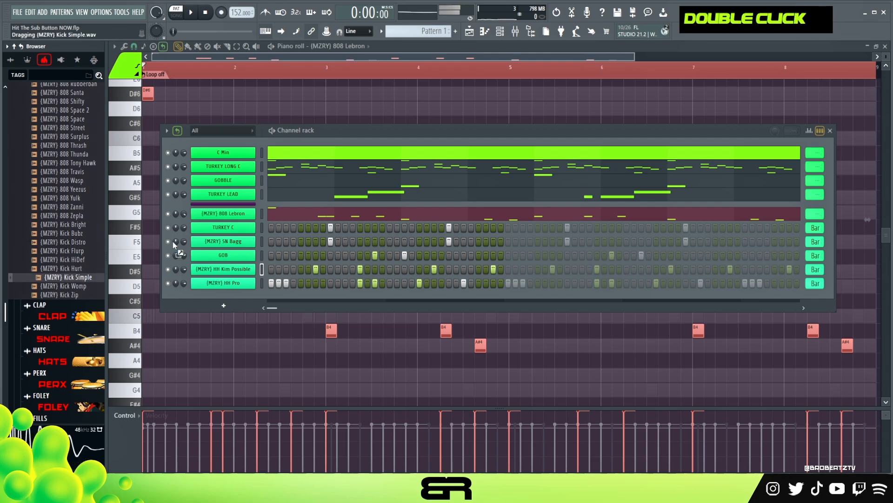
drag(235, 218, 235, 219)
Copy the 808 Lebron notes and paste them into the Kick Simple channel
right_click(239, 214)
click(369, 221)
right_click(238, 227)
click(362, 246)
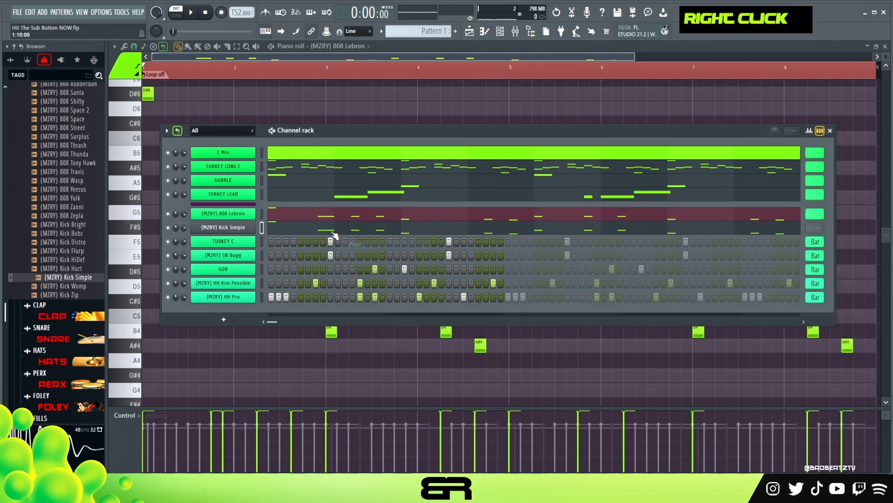
Limit all Kick Simple notes to C5, duplicate them one semitone lower on B4, and play the result
click(277, 228)
key(ctrl+a)
key(alt+k)
key(Return)
key(ctrl+a)
shift+drag(147, 317, 147, 331)
key(space)
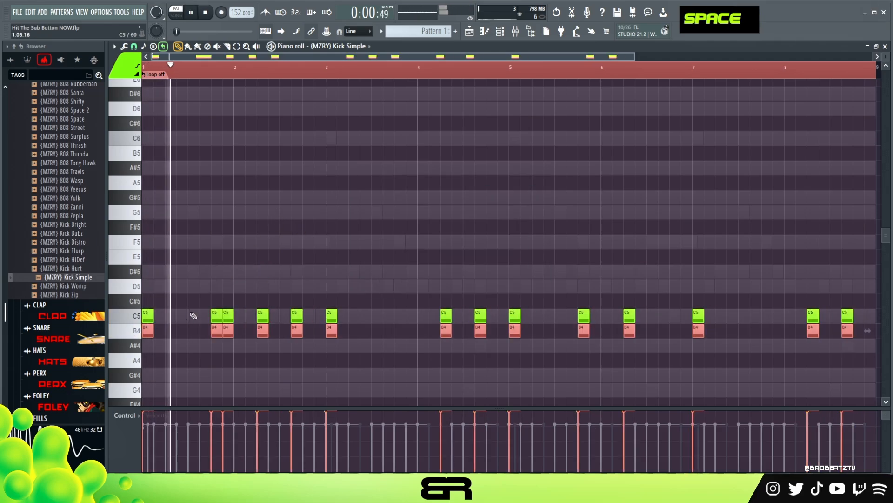
right_click(259, 264)
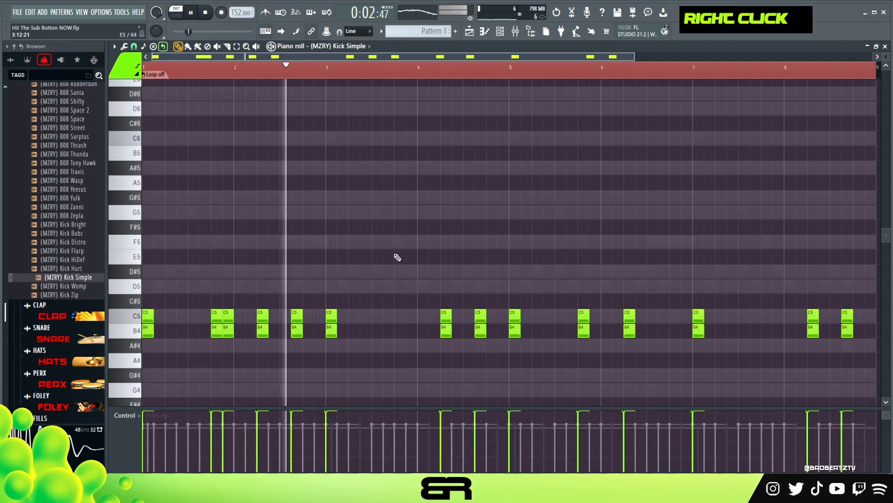
key(space)
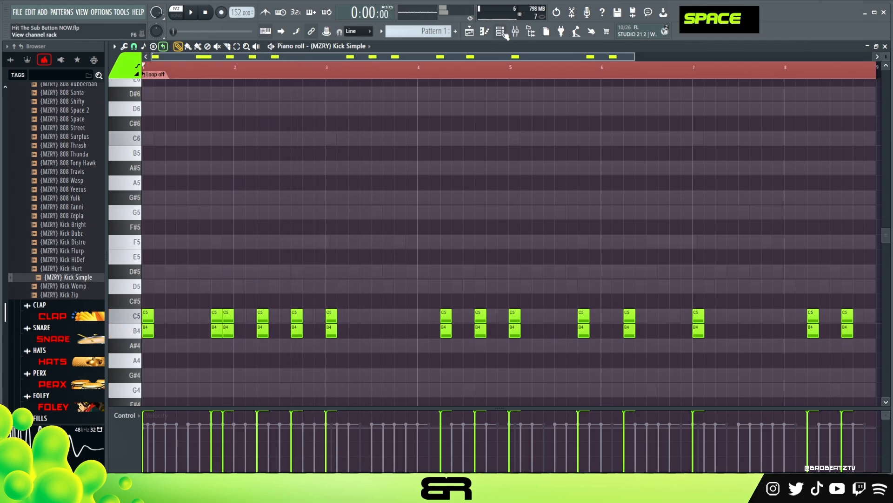
Bring up the channel rack, collapse the MIZERY drumkit folder in the browser, and reposition the rack higher over the piano roll
click(501, 31)
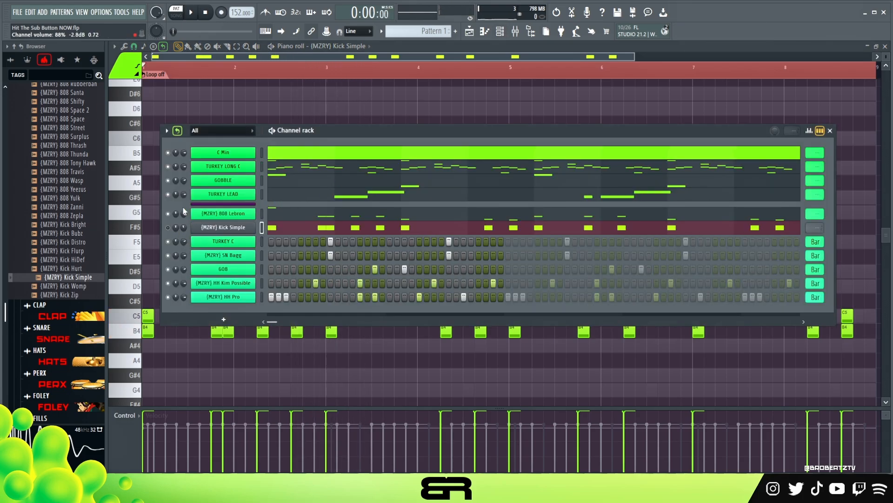
scroll(56, 169, up, 10)
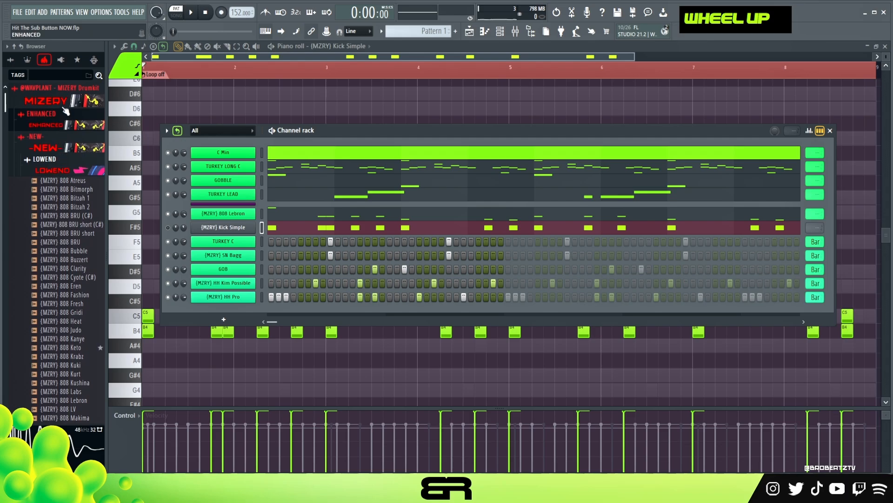
click(65, 109)
drag(451, 131, 487, 121)
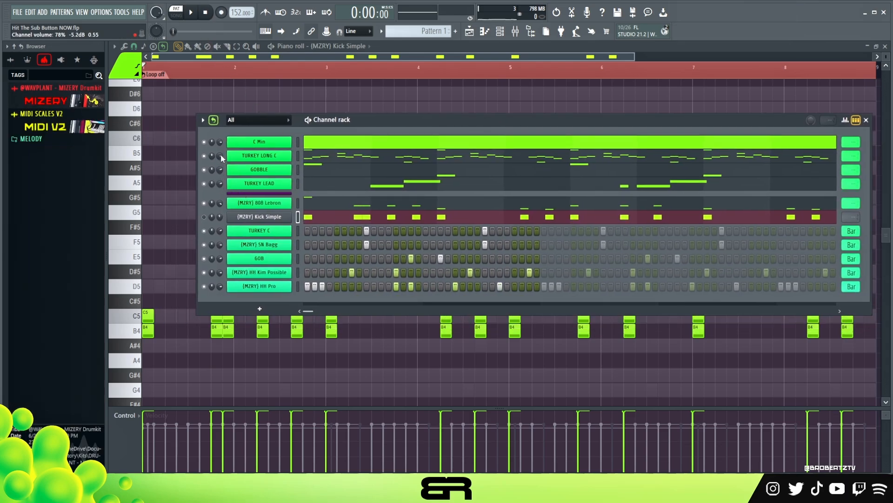
drag(369, 124, 328, 112)
Play the pattern, lower the TURKEY C channel's volume to 62%, and look at the GOB sampler settings
key(space)
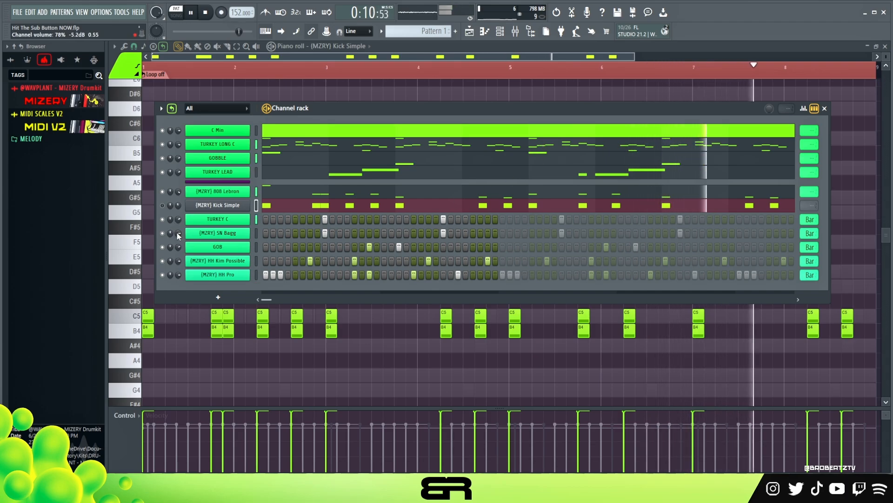
drag(178, 222, 179, 230)
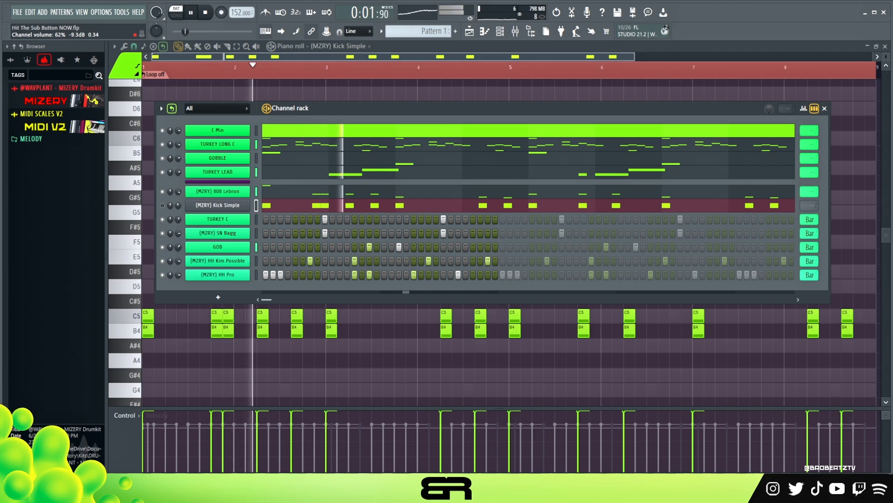
click(217, 247)
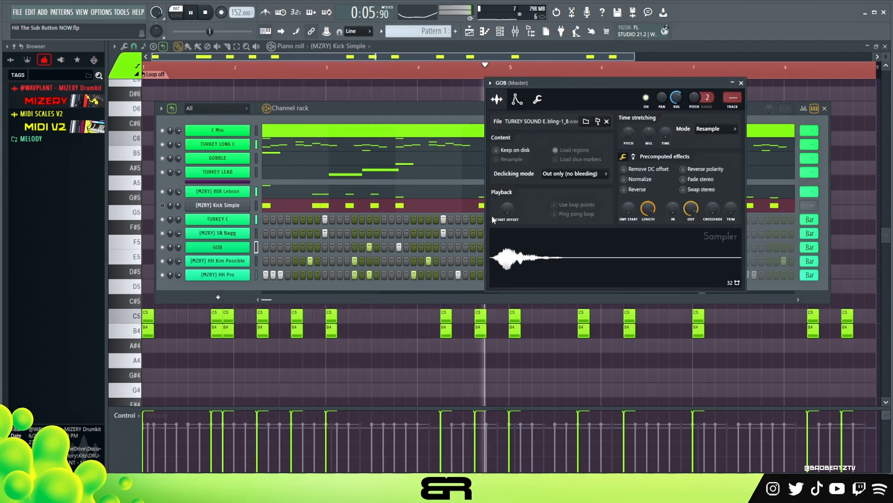
click(741, 83)
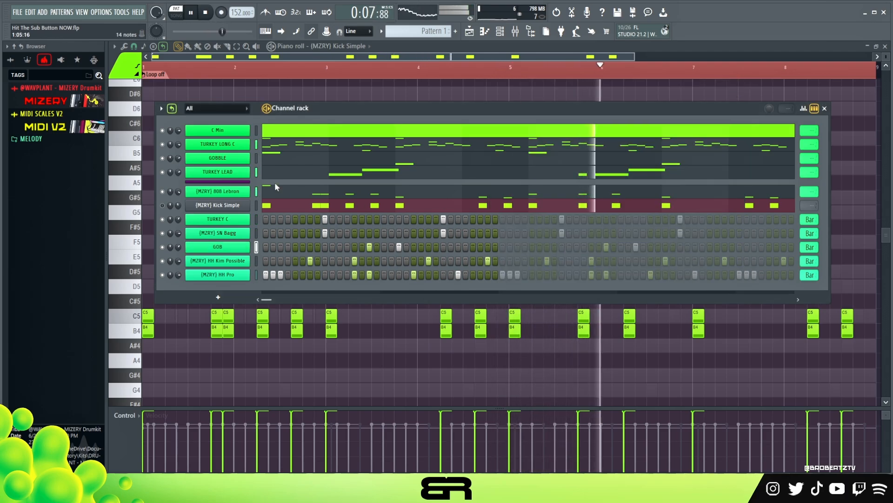
drag(410, 108, 410, 133)
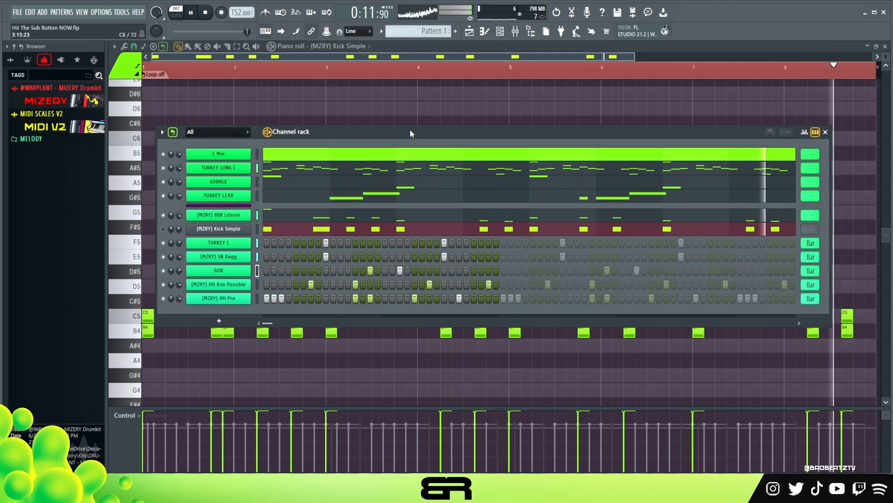
key(space)
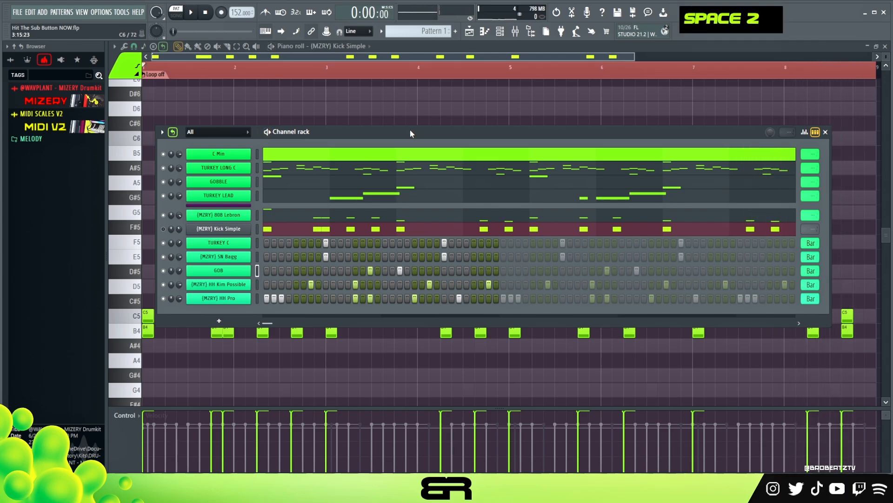